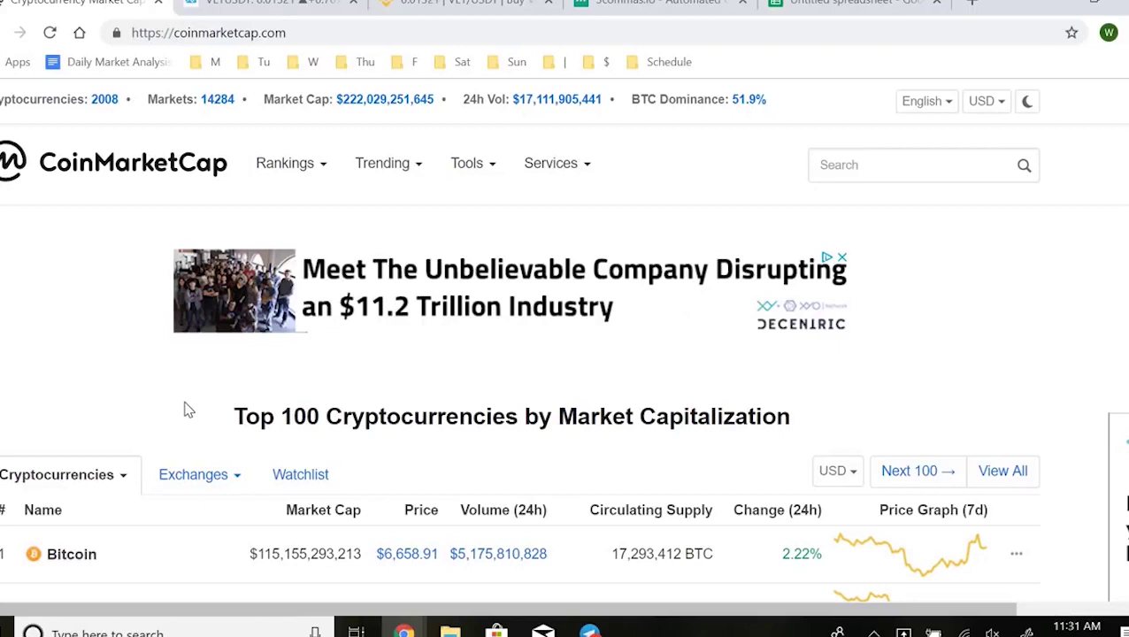
Look through the top 100 cryptocurrencies list, examining market cap, price, 24-hour volume and 24-hour change of the leading coins.
scroll(187, 410, "down", 1)
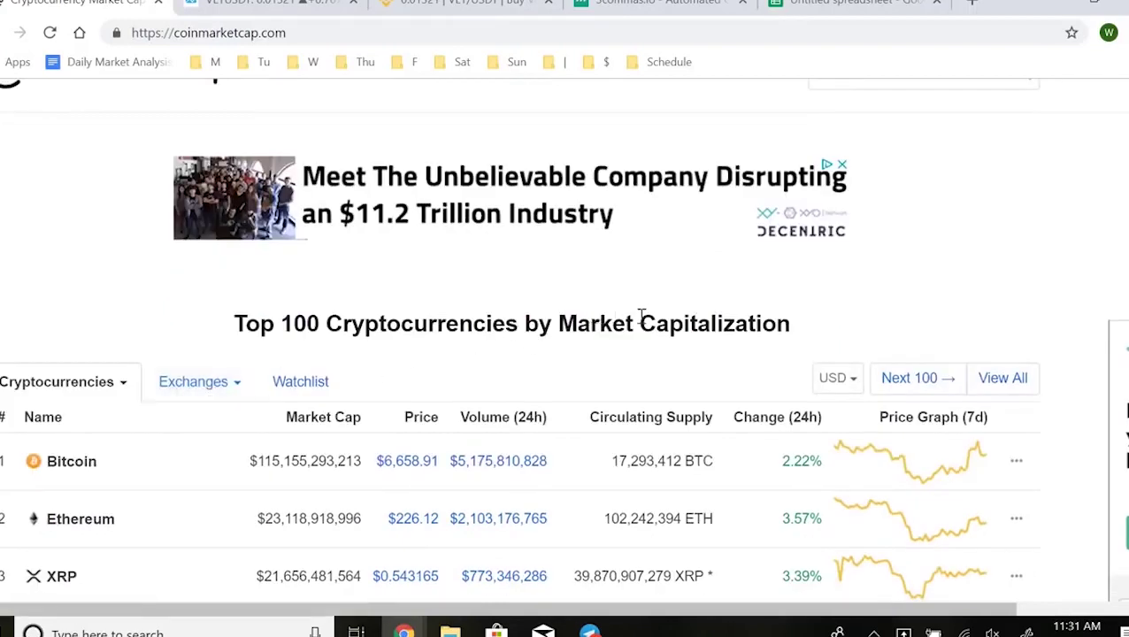
scroll(814, 321, "down", 1)
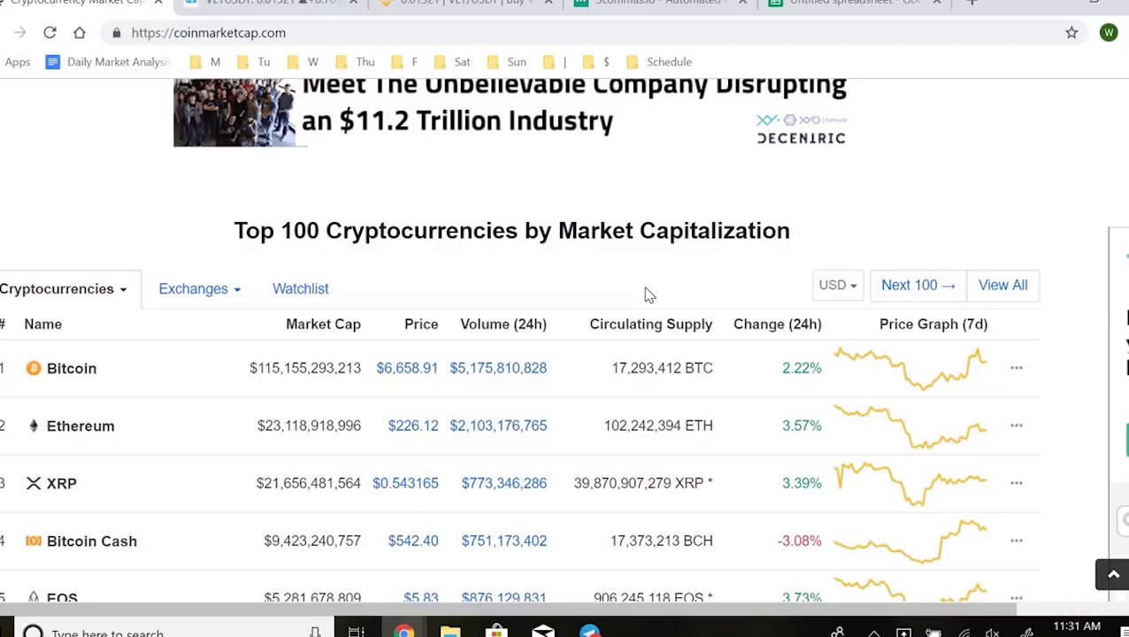
scroll(586, 316, "down", 2)
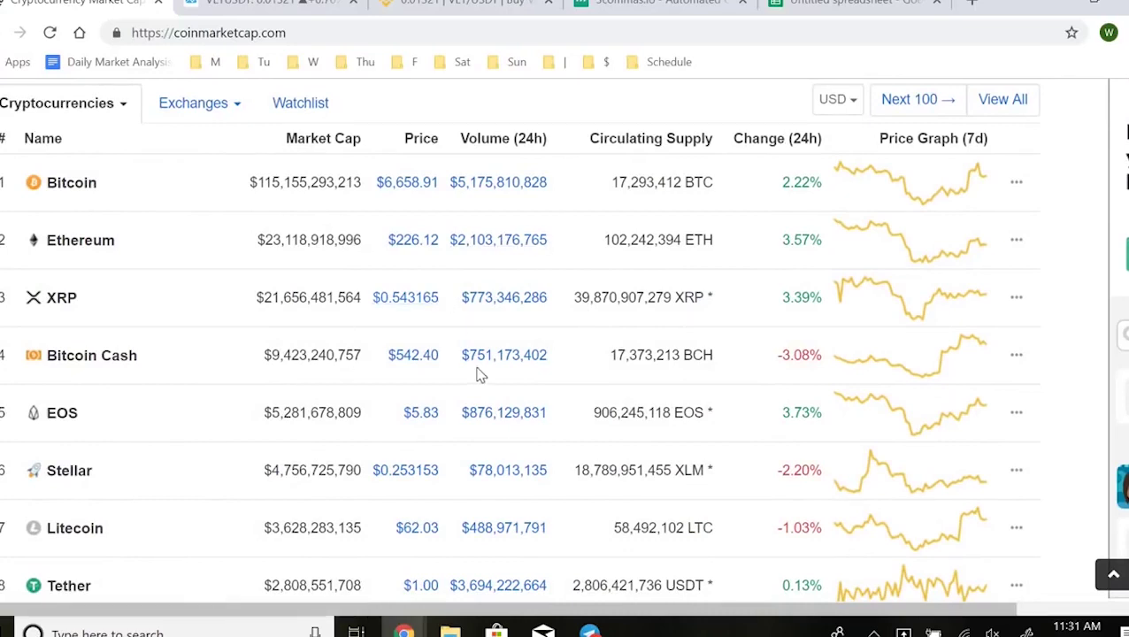
scroll(476, 372, "down", 1)
scroll(478, 371, "up", 3)
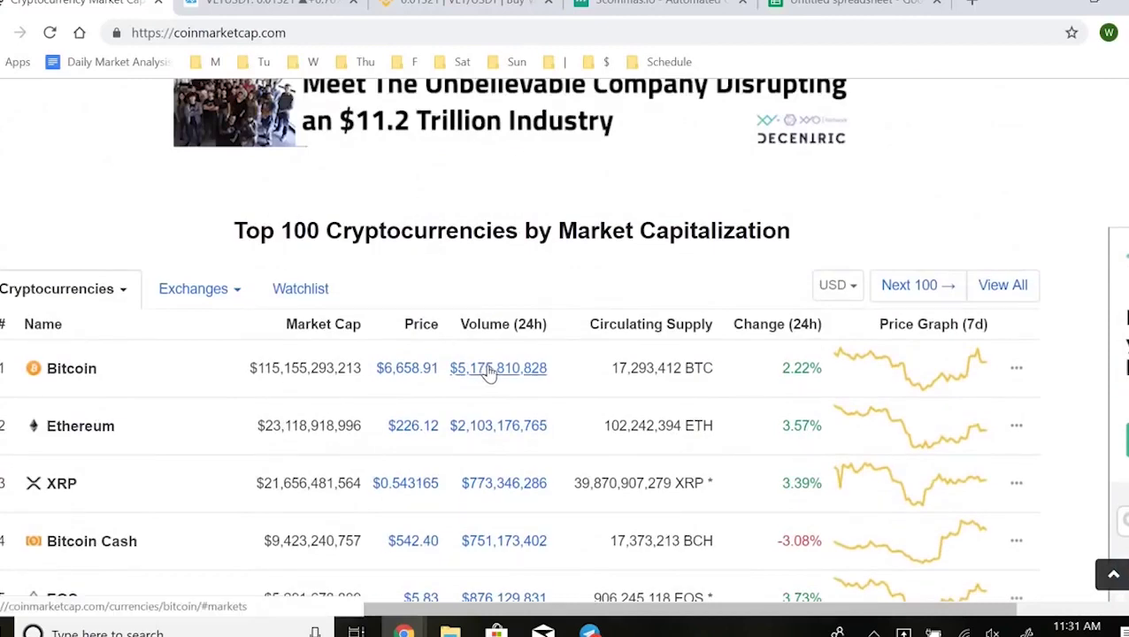
scroll(496, 372, "up", 1)
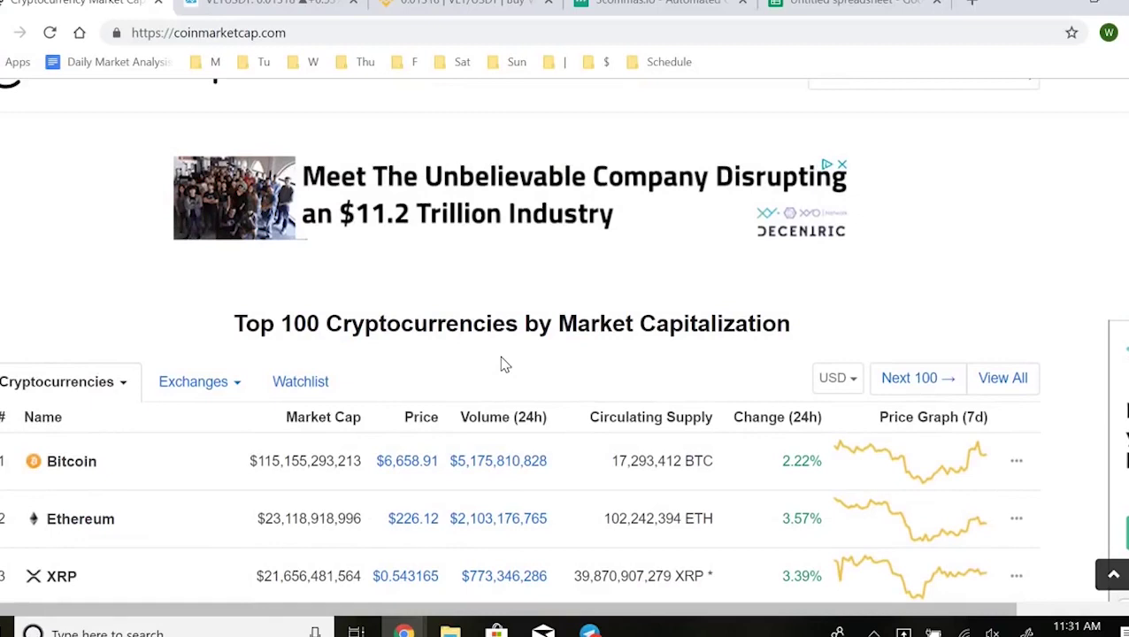
scroll(505, 364, "down", 2)
scroll(505, 366, "down", 1)
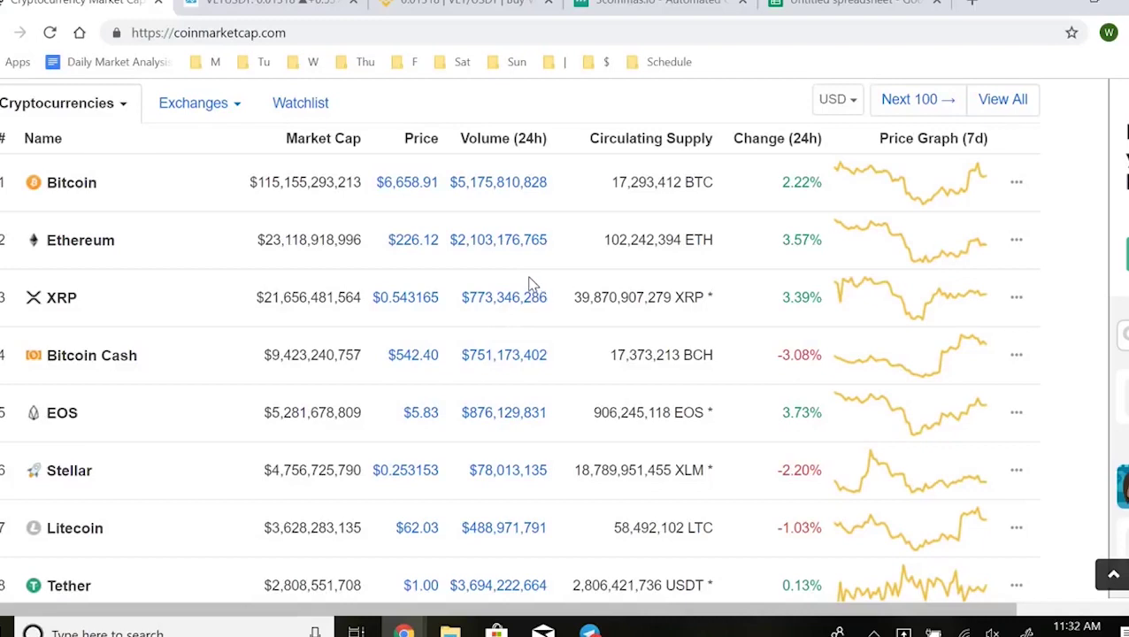
scroll(522, 259, "up", 3)
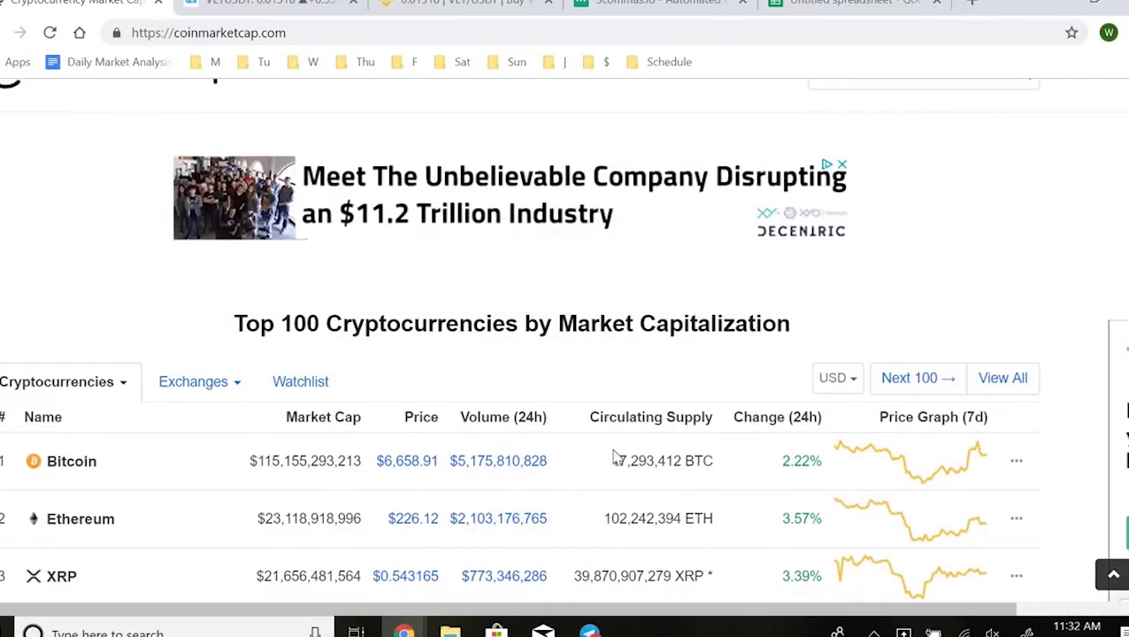
scroll(837, 108, "up", 1)
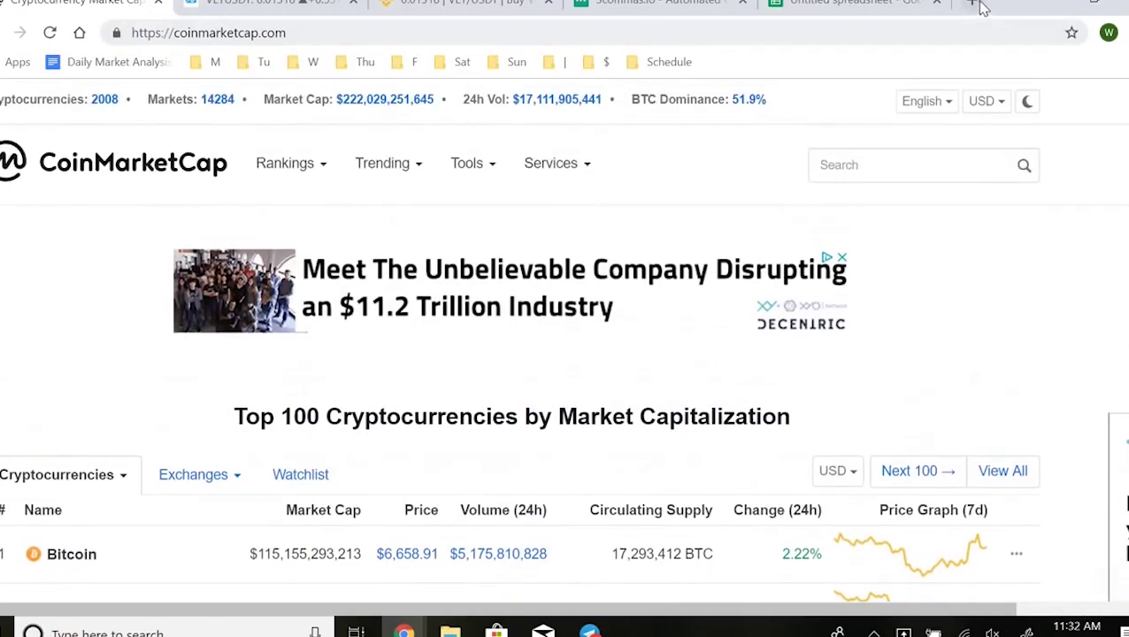
left_click(976, 3)
type("live")
key("Return")
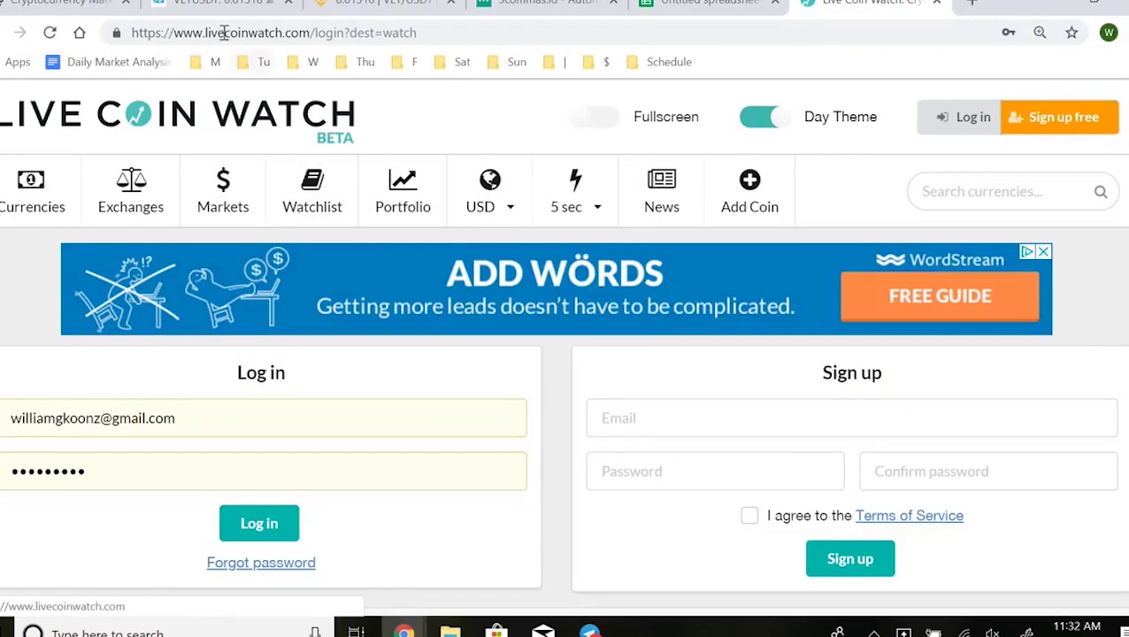
left_click(53, 4)
scroll(454, 423, "down", 3)
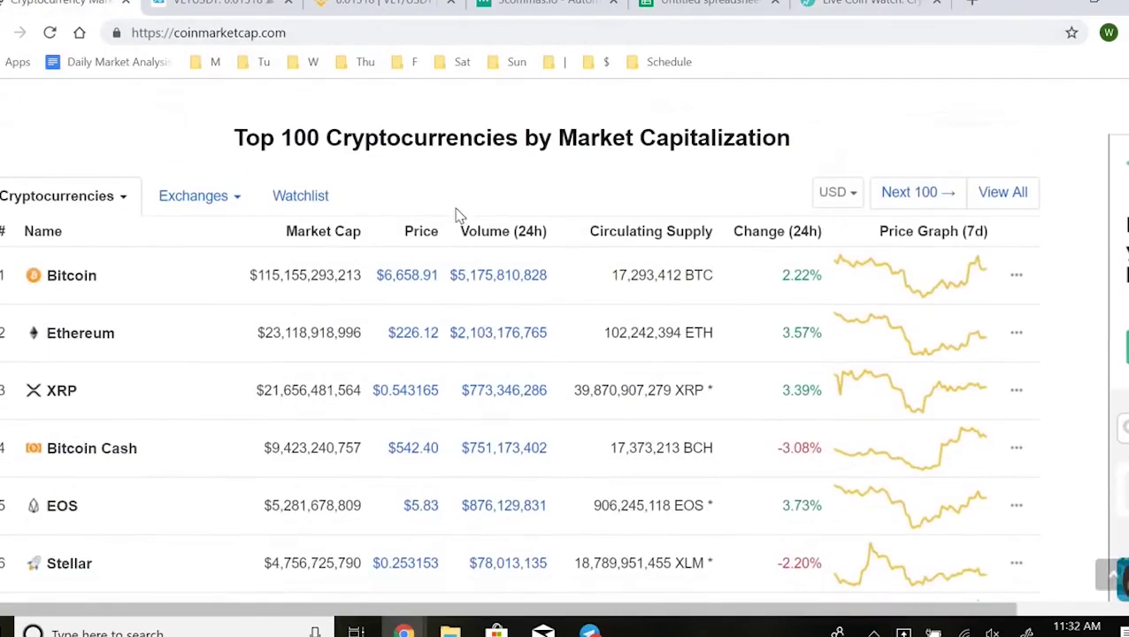
left_click(934, 4)
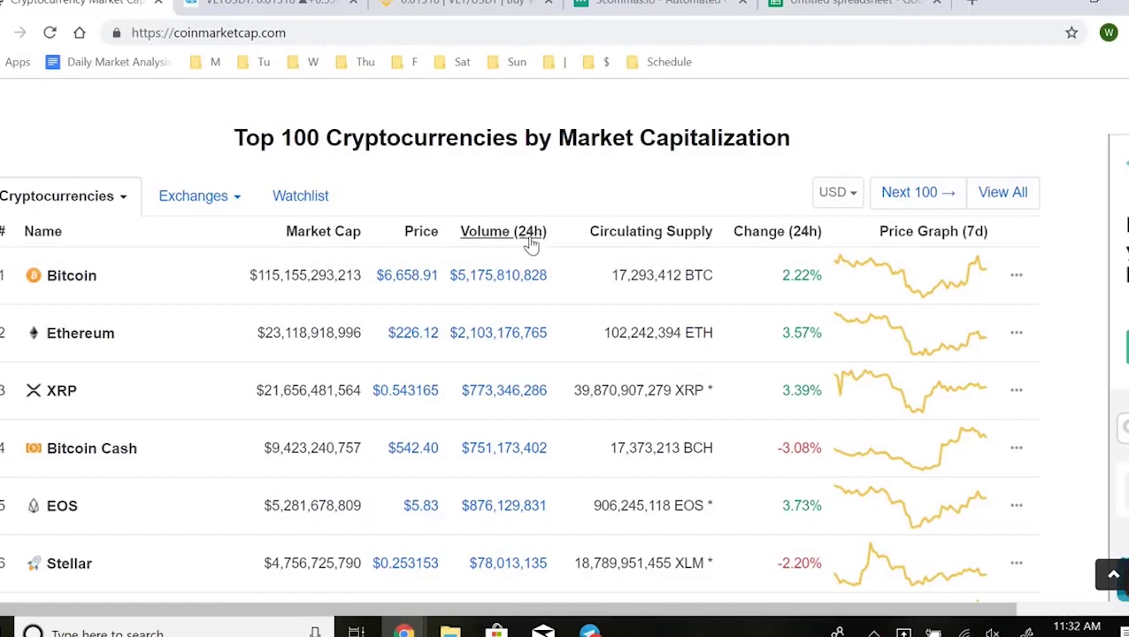
Sort the cryptocurrency table by 24-hour volume from highest to lowest and review the most traded coins.
left_click(528, 245)
left_click(467, 239)
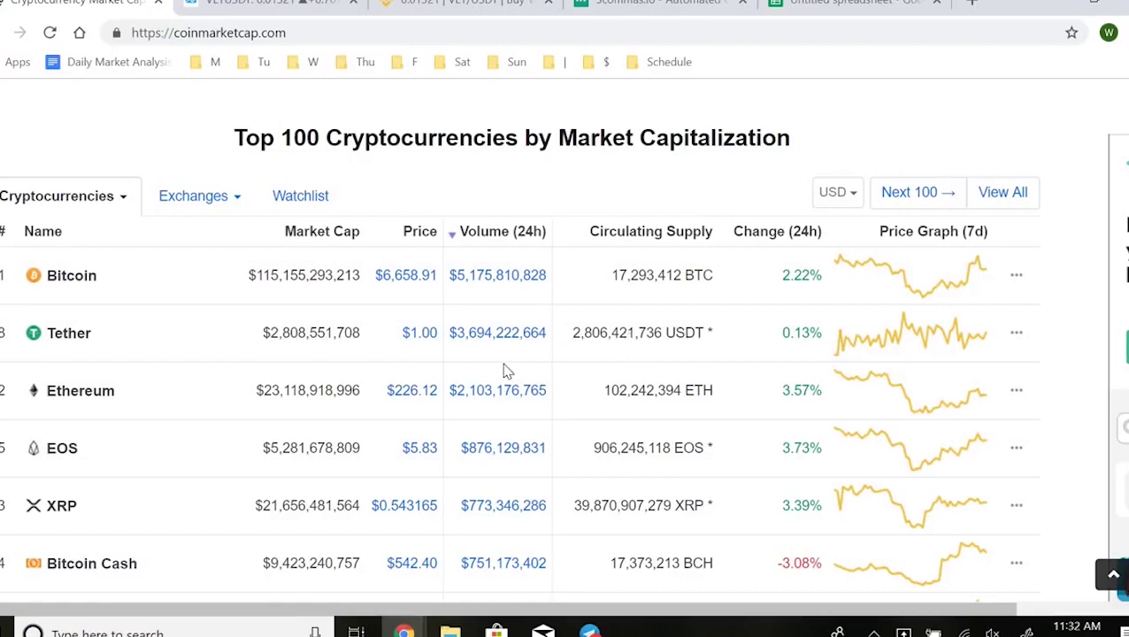
scroll(531, 354, "down", 1)
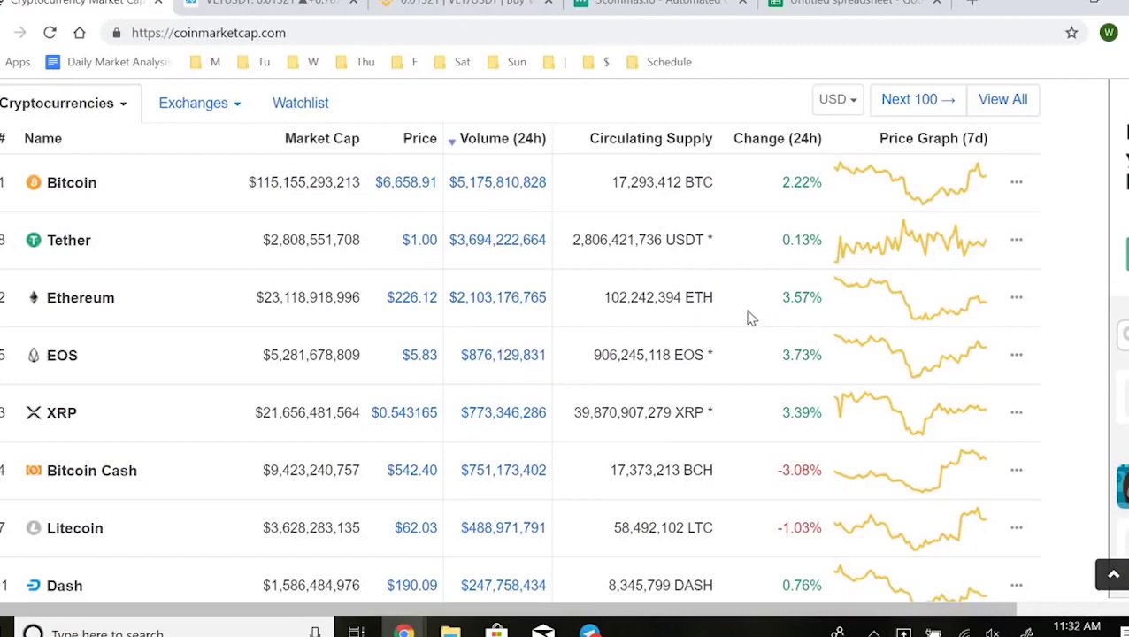
scroll(592, 321, "down", 1)
scroll(597, 318, "up", 1)
scroll(860, 372, "down", 2)
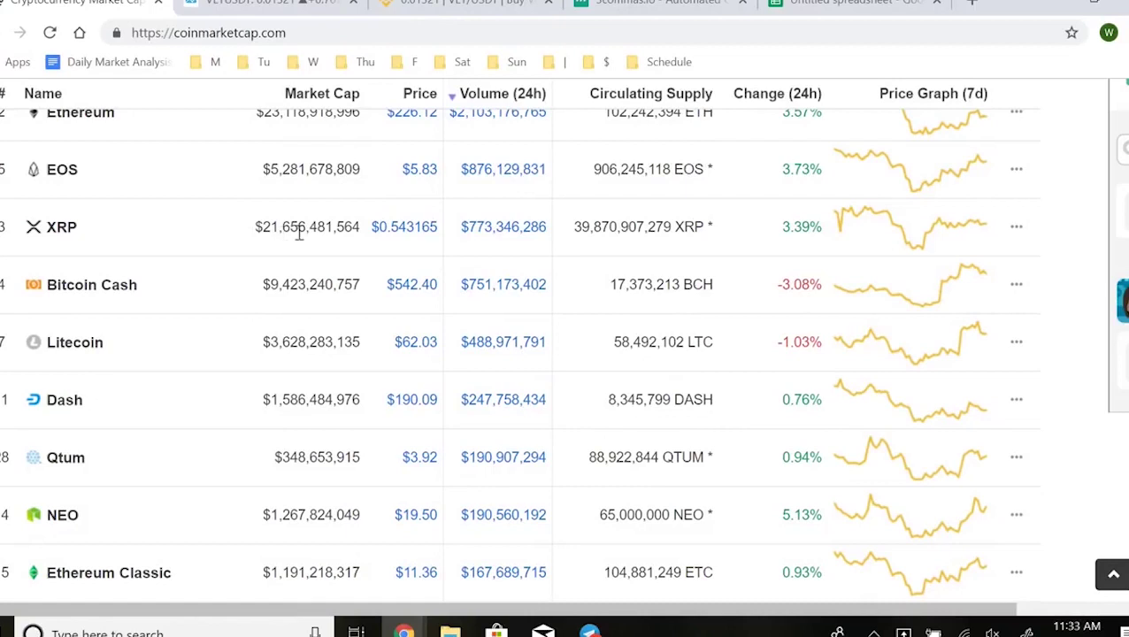
scroll(378, 247, "up", 2)
Switch to TradingView and inspect the recent price movement on the 5-minute VETUSDT chart.
key("ctrl+Tab")
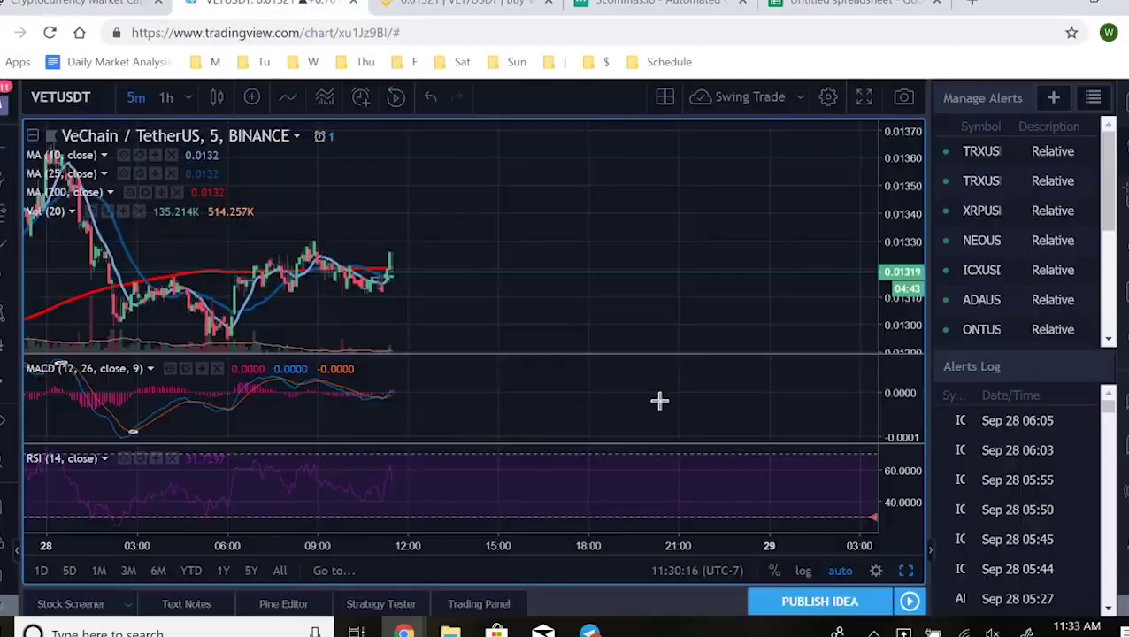
scroll(549, 227, "down", 3)
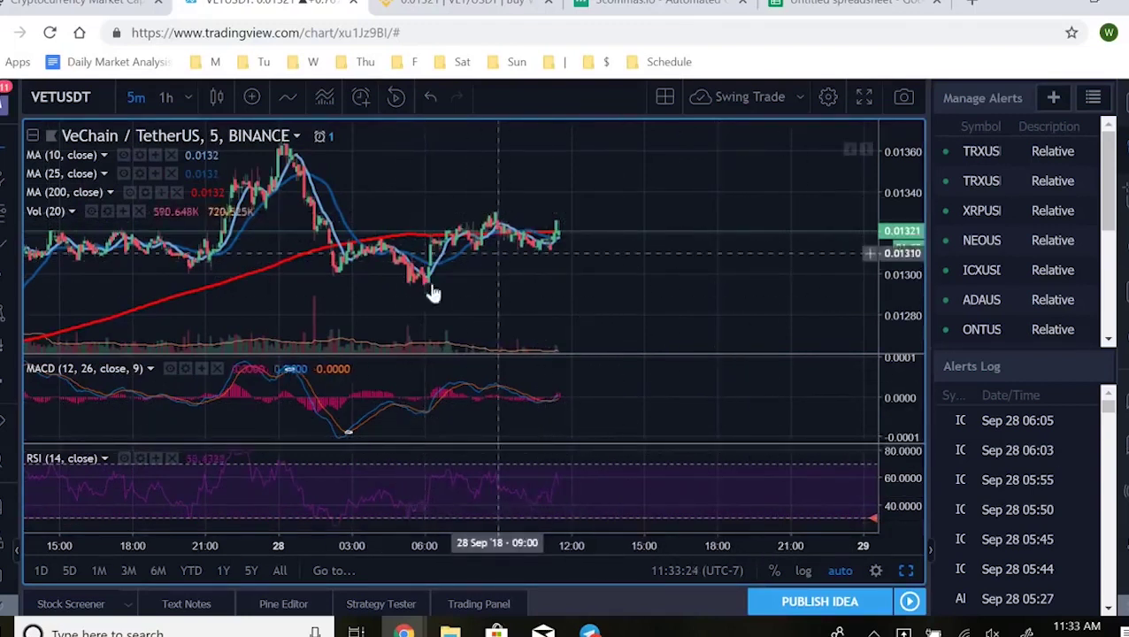
scroll(461, 294, "up", 2)
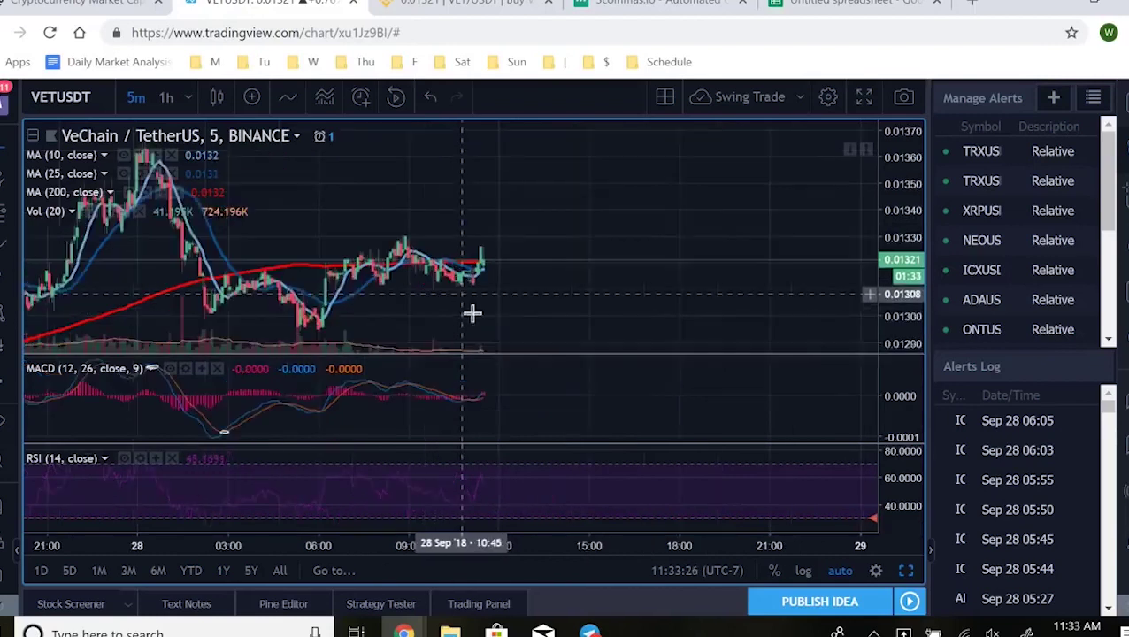
left_click_drag(511, 320, 575, 302)
scroll(575, 303, "up", 3)
Dismiss the mail notifications covering the VETUSDT chart.
mouse_move(380, 529)
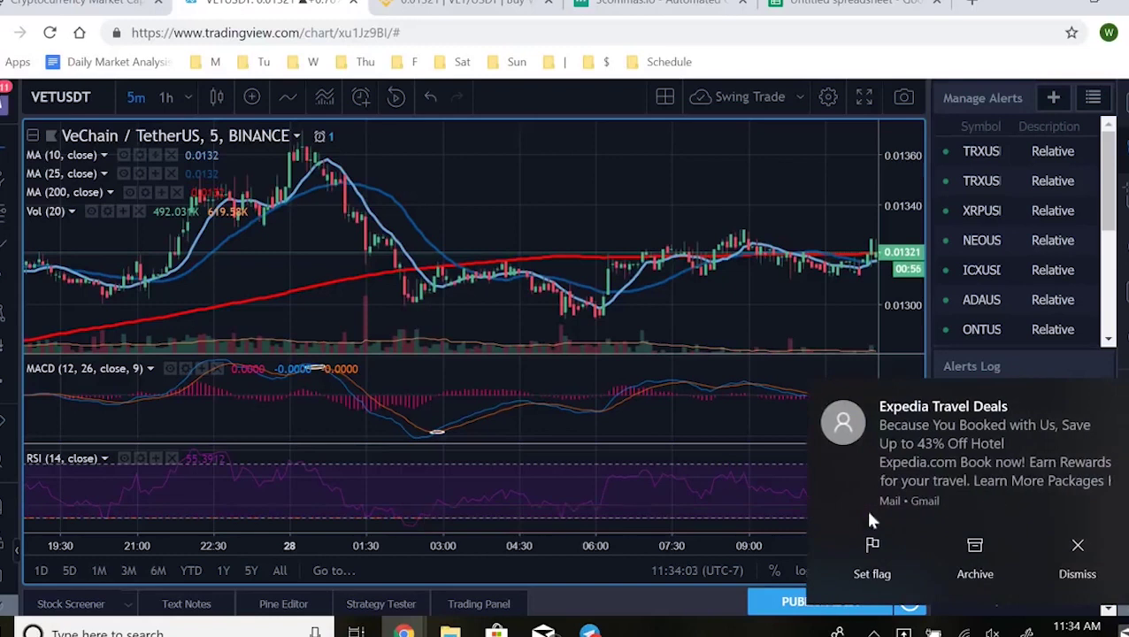
left_click(1117, 576)
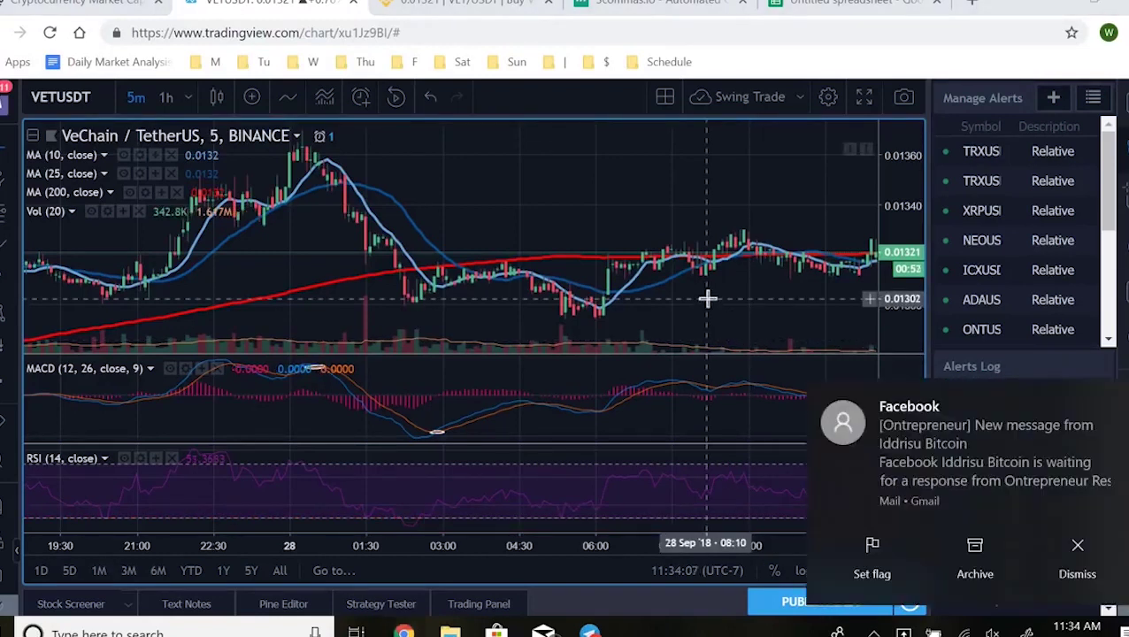
left_click(1053, 553)
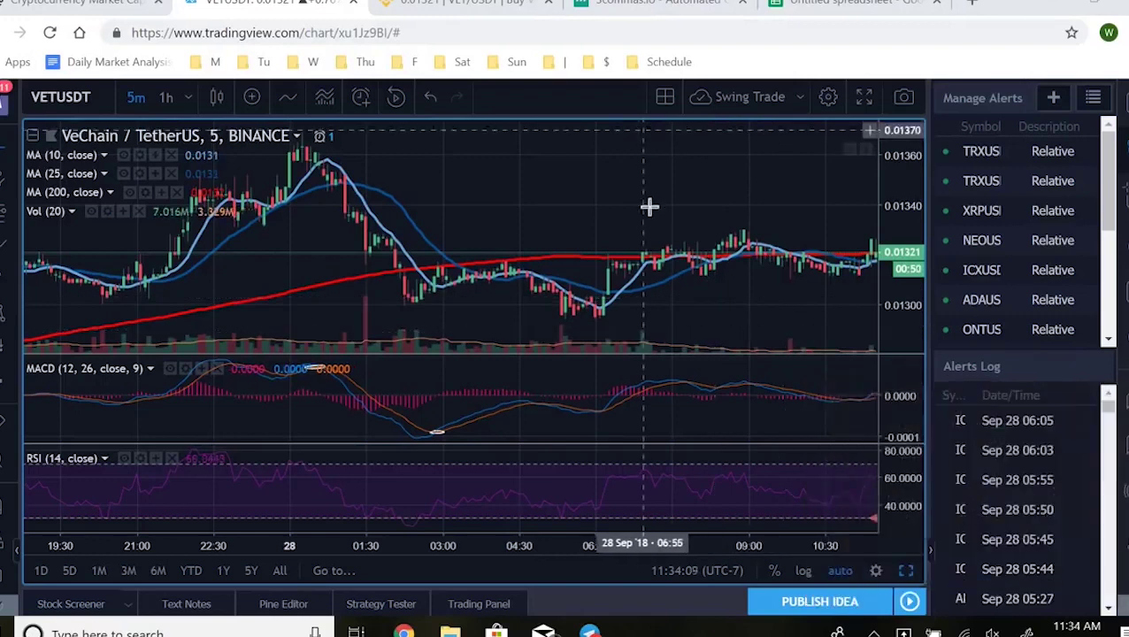
Examine the VETUSDT price dip around 02:00 to 03:00 on 28 Sep together with its MACD crossover and RSI.
left_click_drag(570, 191, 585, 181)
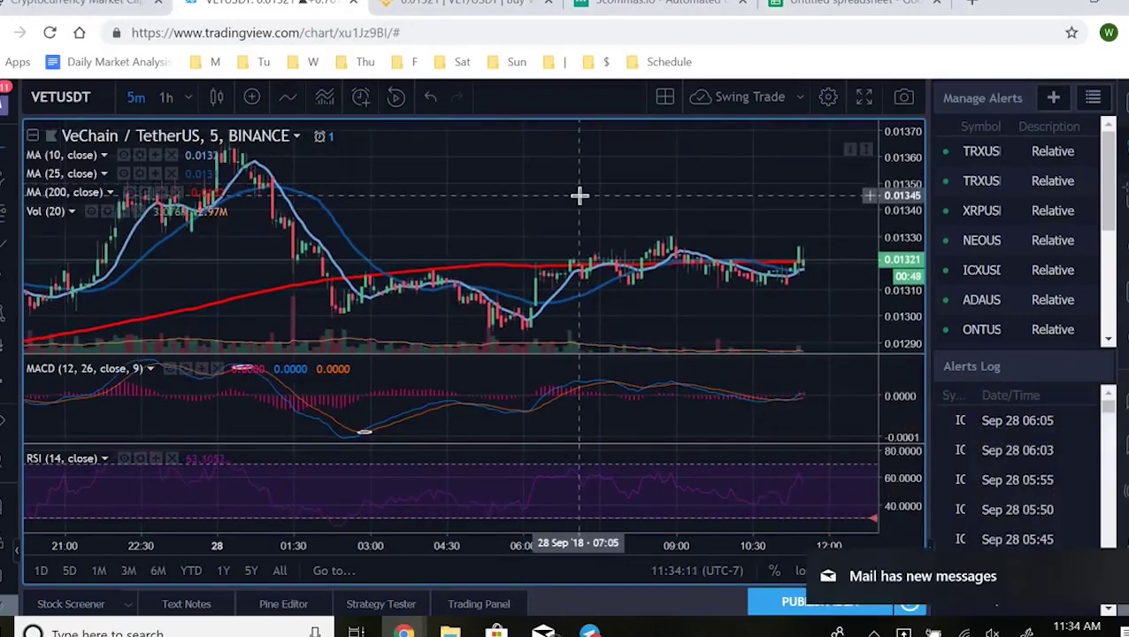
scroll(580, 194, "down", 1)
mouse_move(409, 517)
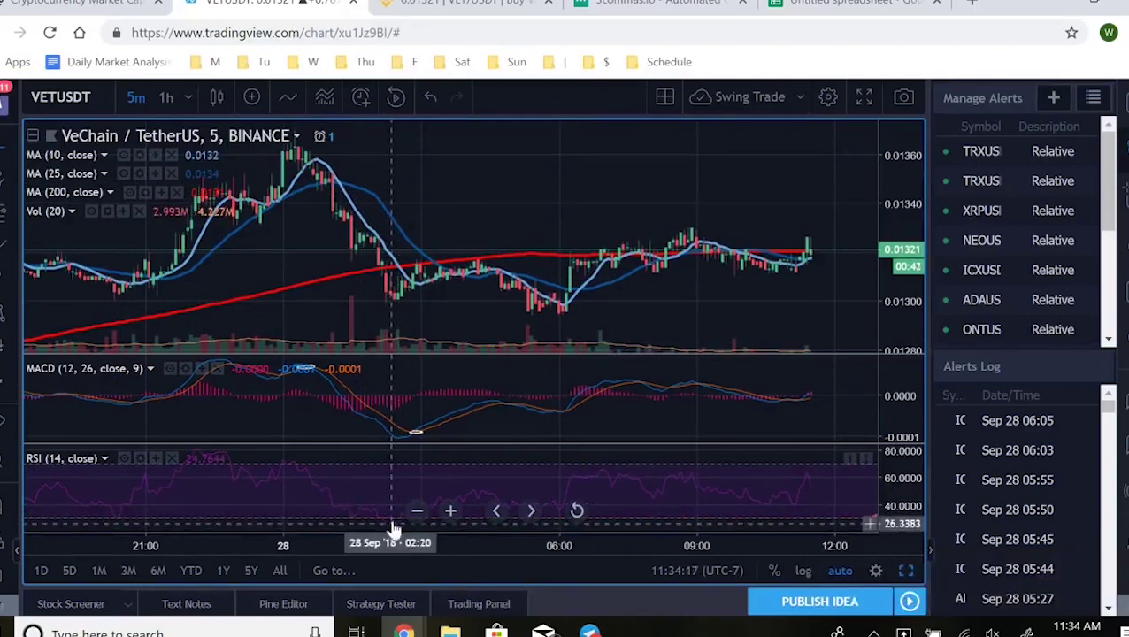
left_click_drag(445, 295, 686, 269)
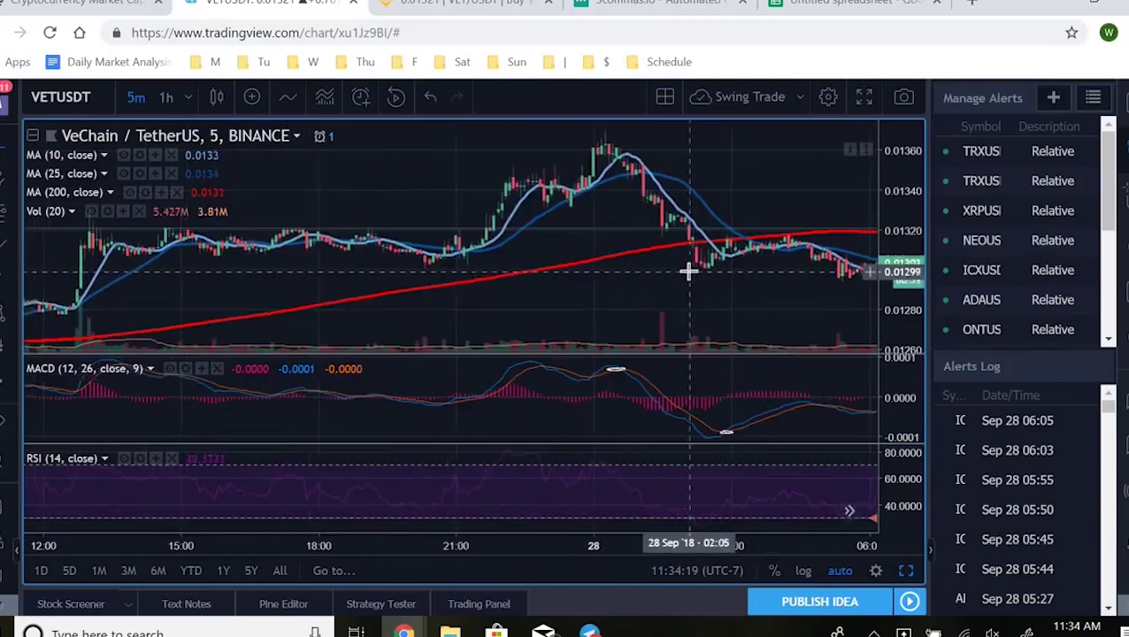
scroll(686, 277, "up", 3)
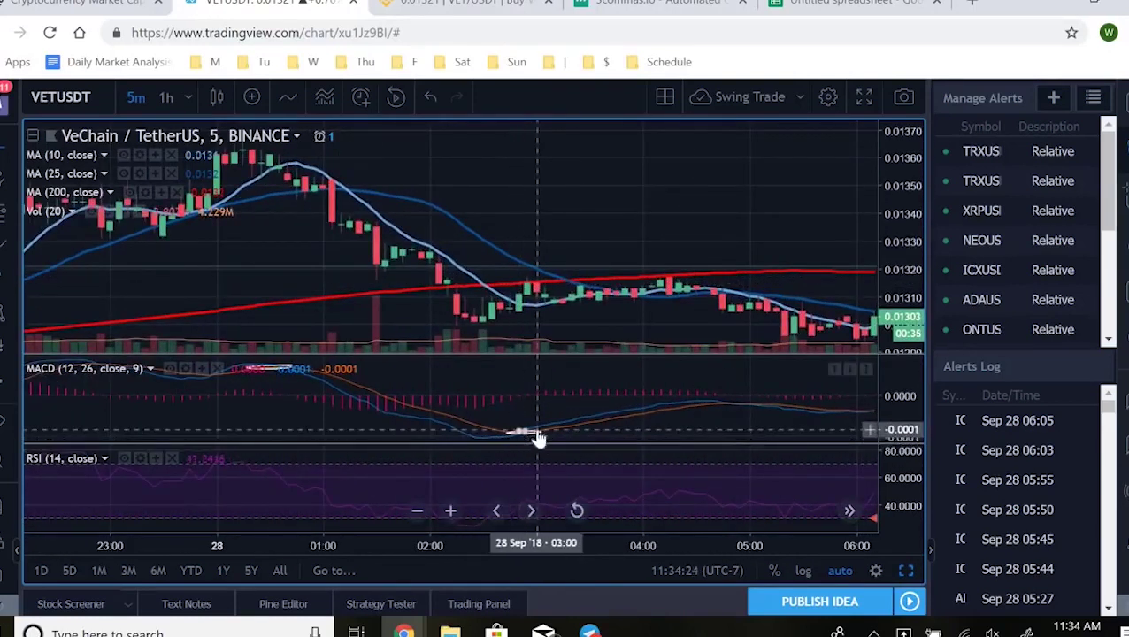
scroll(574, 336, "down", 4)
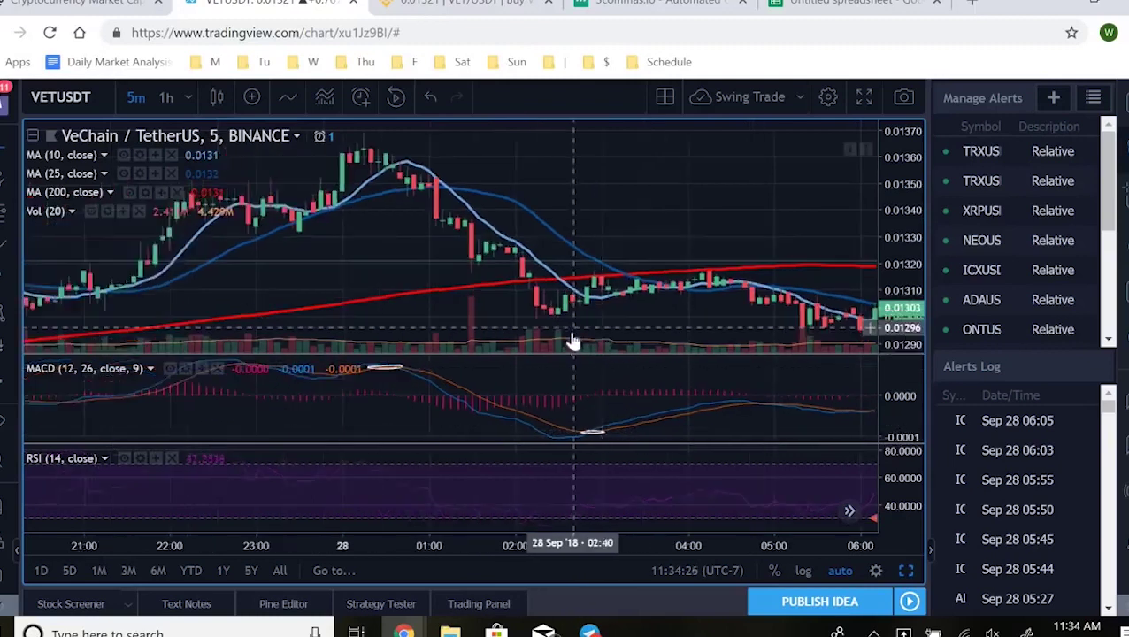
scroll(717, 292, "down", 2)
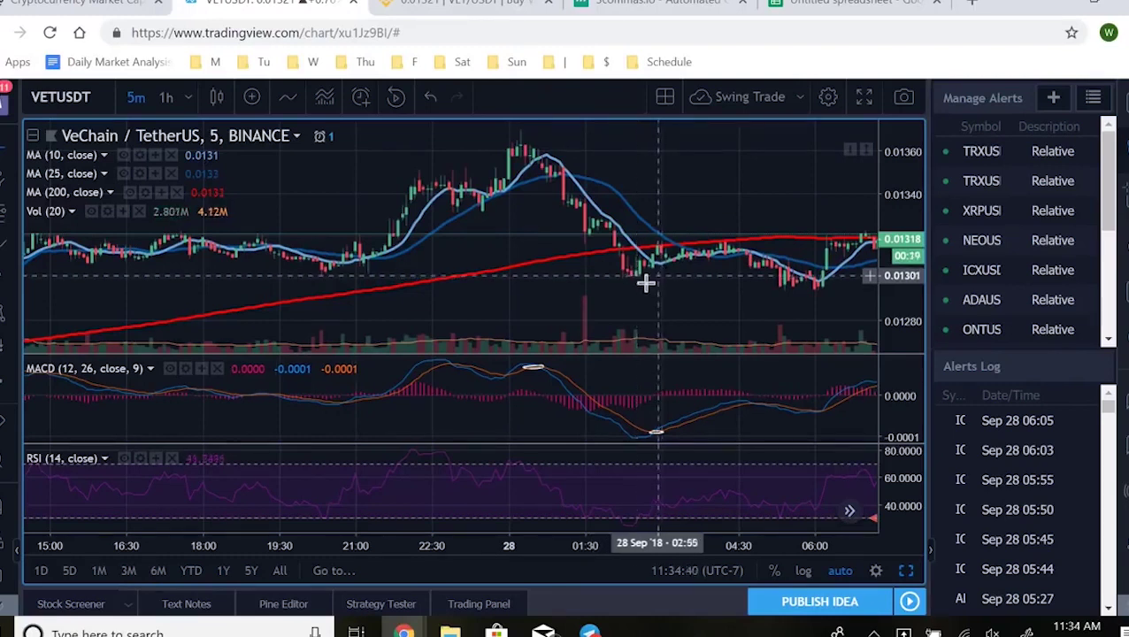
left_click_drag(637, 283, 629, 354)
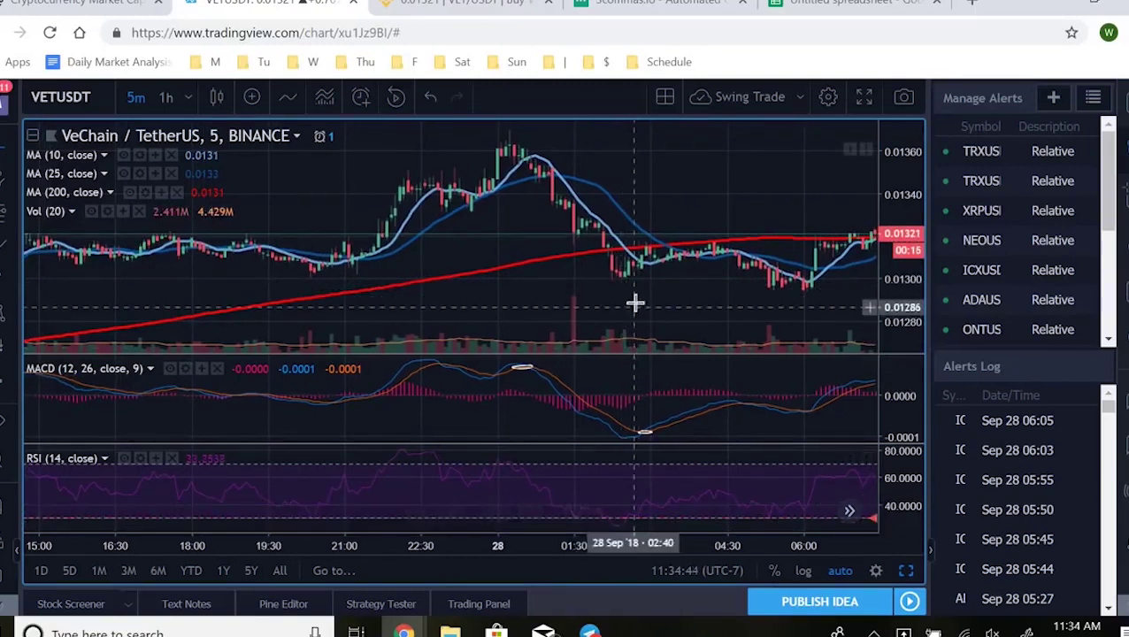
left_click_drag(636, 304, 564, 297)
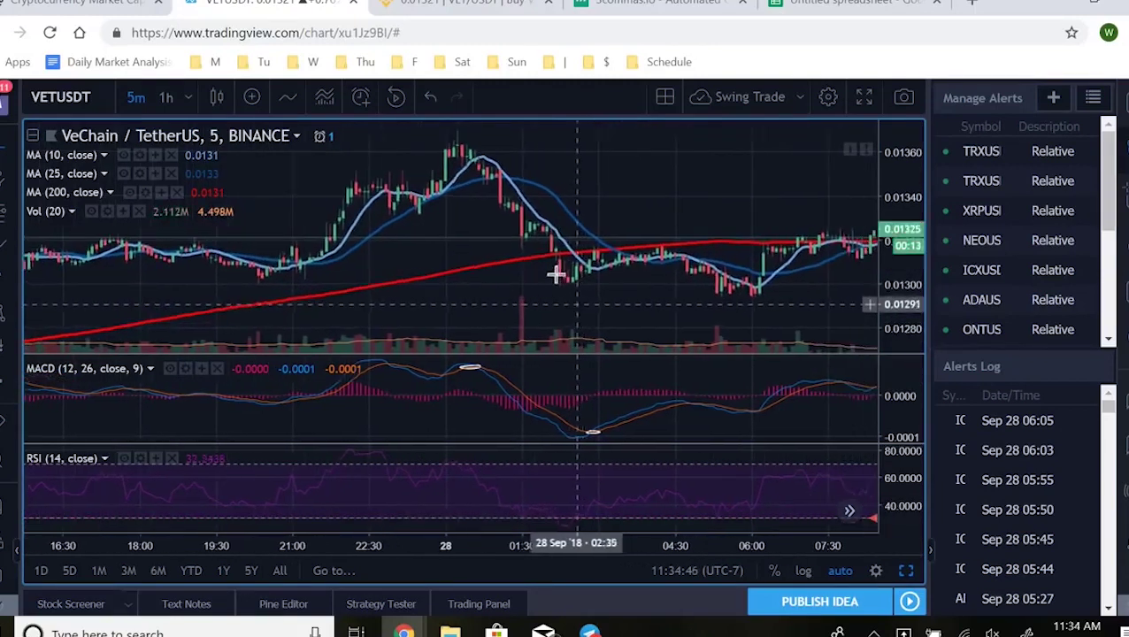
Switch to the Binance VET/USDT trading page and review its depth chart, order book and limit order form.
key("ctrl+Tab")
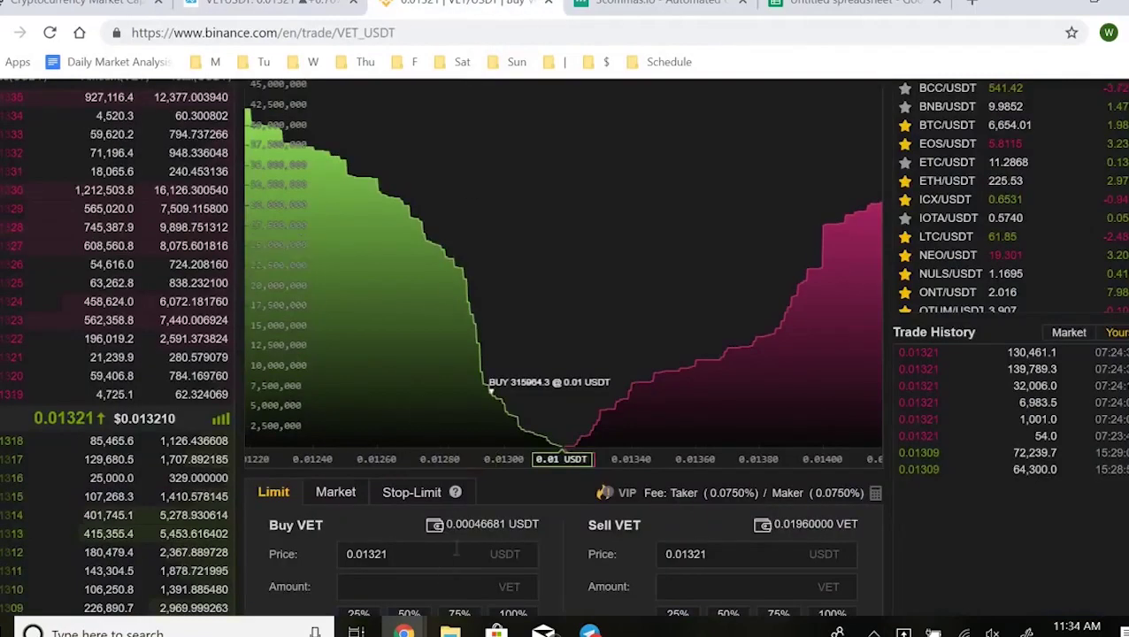
scroll(517, 504, "down", 5)
scroll(704, 466, "up", 5)
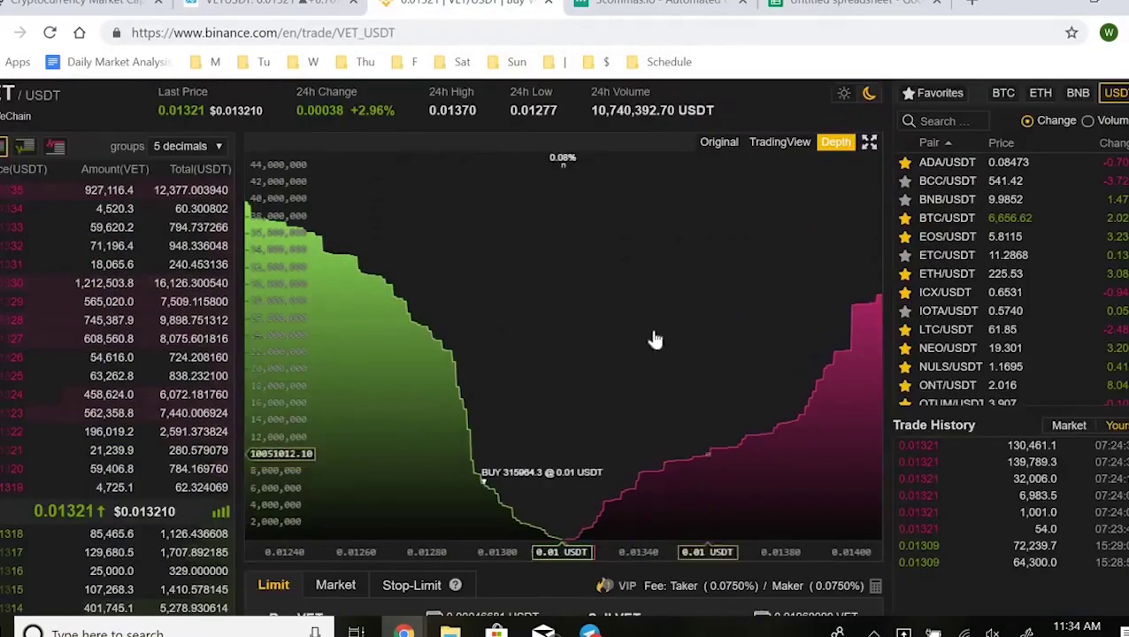
scroll(566, 575, "down", 1)
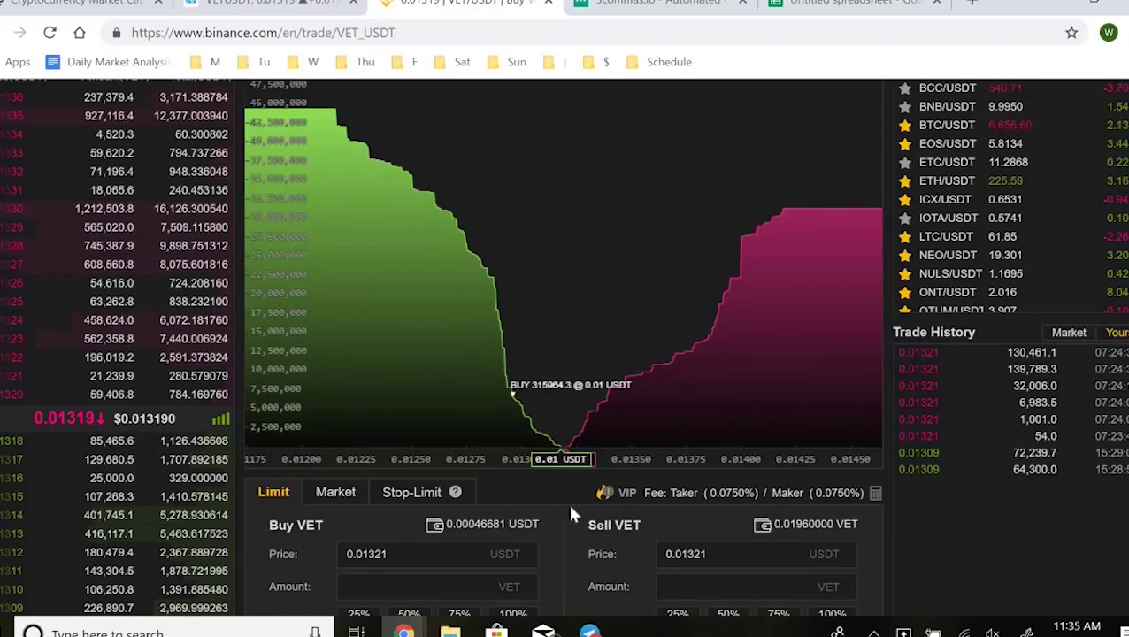
scroll(449, 515, "down", 1)
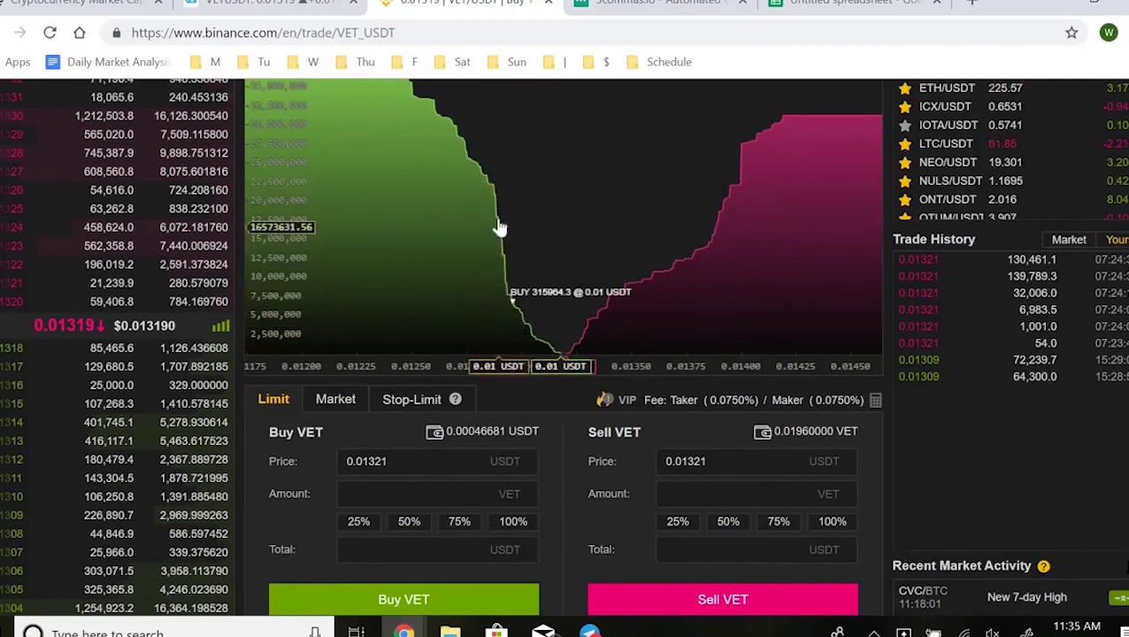
Check the VETUSDT chart on TradingView again and return to the VET/USDT buy form and depth chart on Binance.
key("ctrl+shift+Tab")
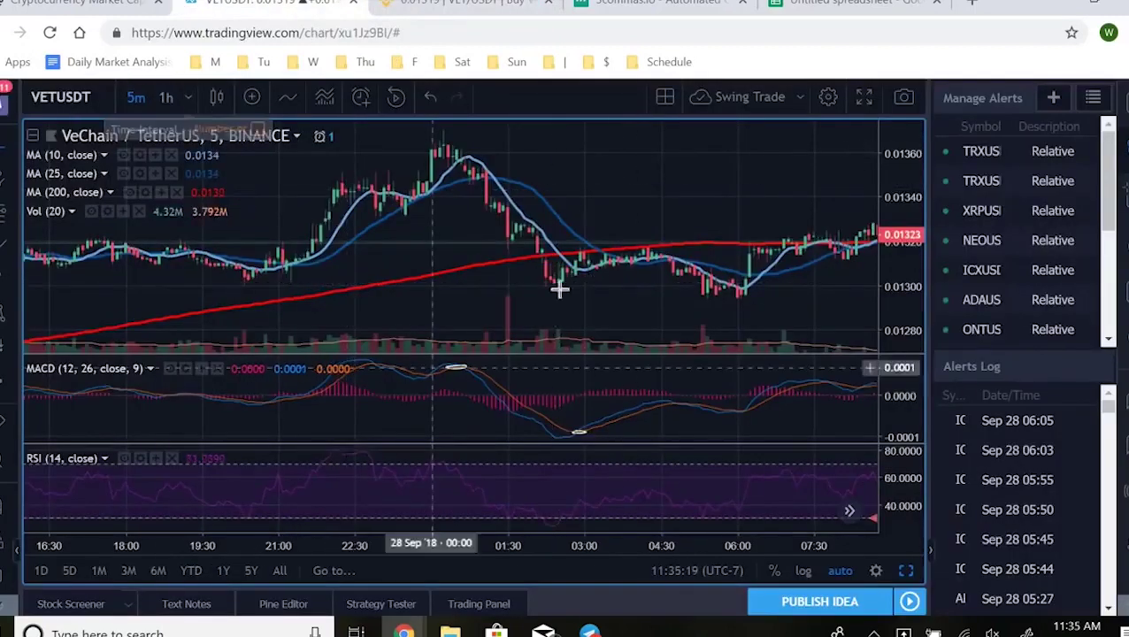
key("ctrl+Tab")
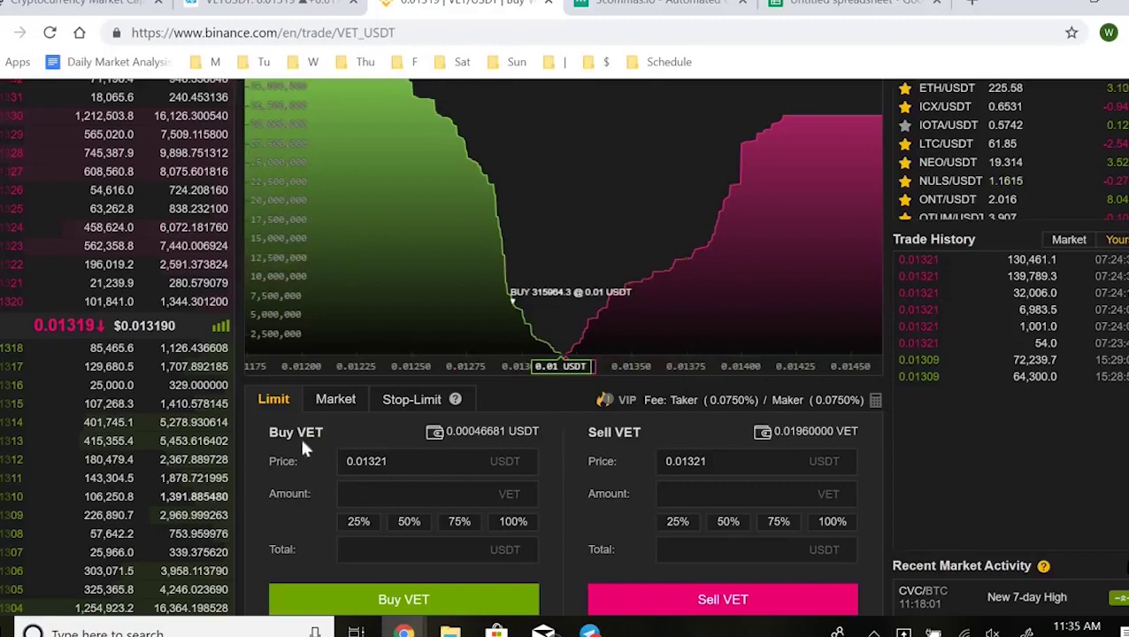
scroll(300, 454, "down", 1)
scroll(340, 390, "up", 2)
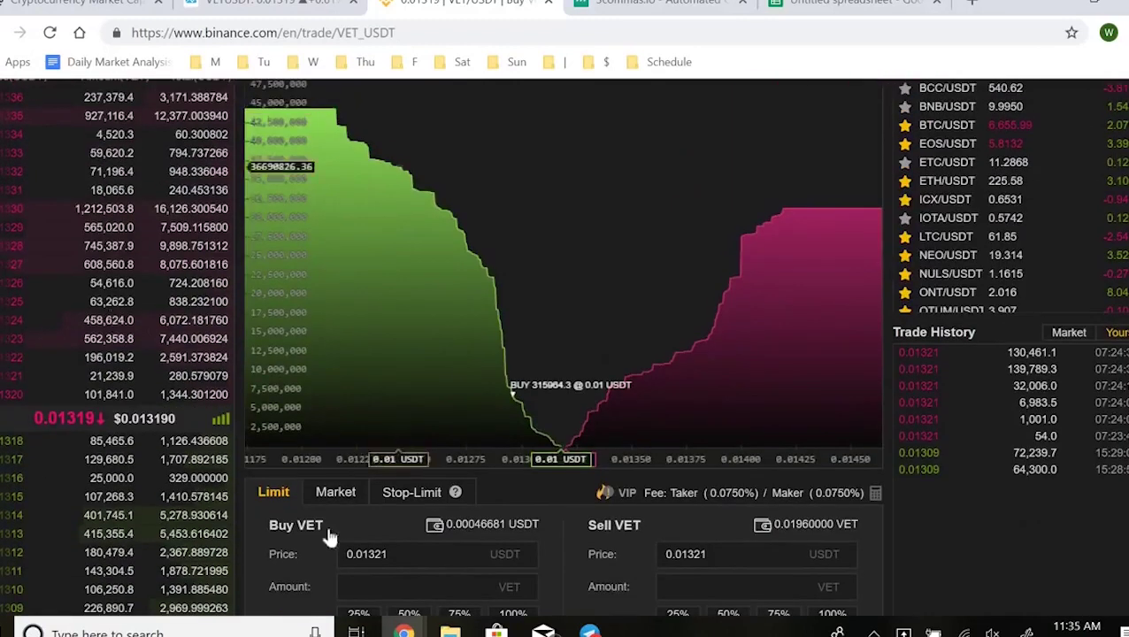
Examine the VET/USDT order book on Binance, comparing the size of the buy orders below the last price with the depth chart.
scroll(339, 524, "up", 2)
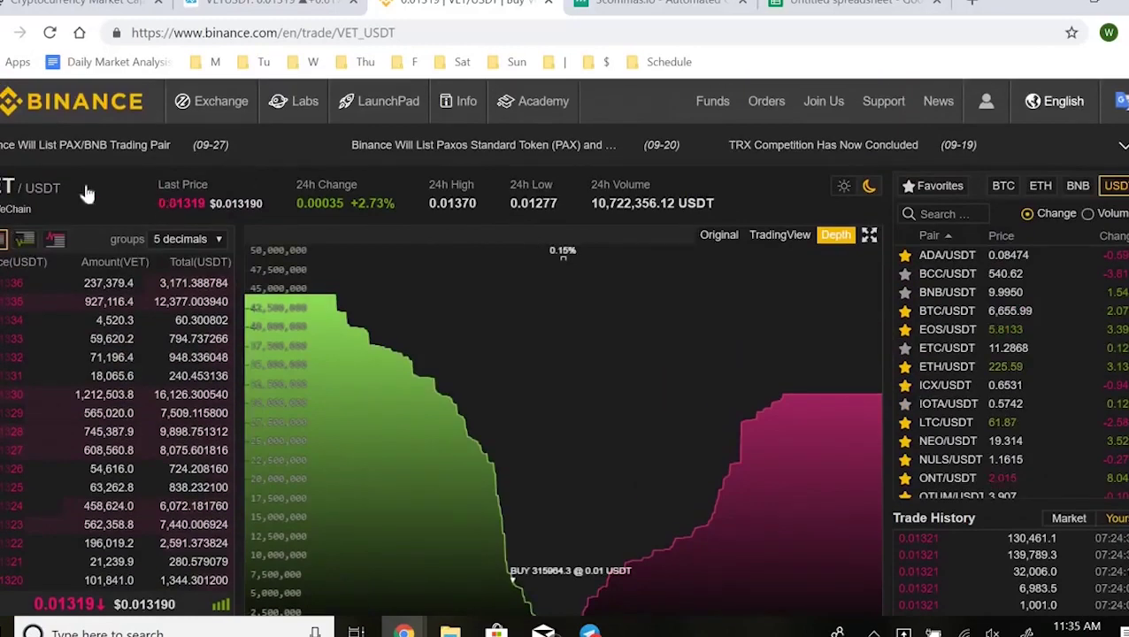
scroll(183, 193, "down", 2)
scroll(310, 531, "down", 1)
scroll(311, 522, "down", 1)
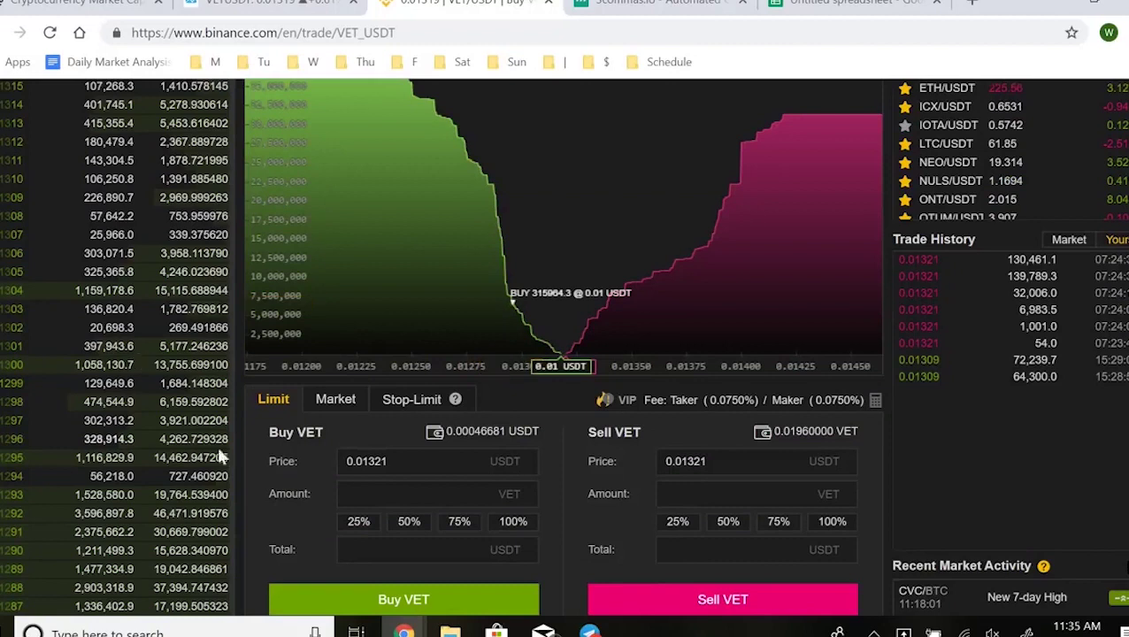
scroll(169, 470, "down", 2)
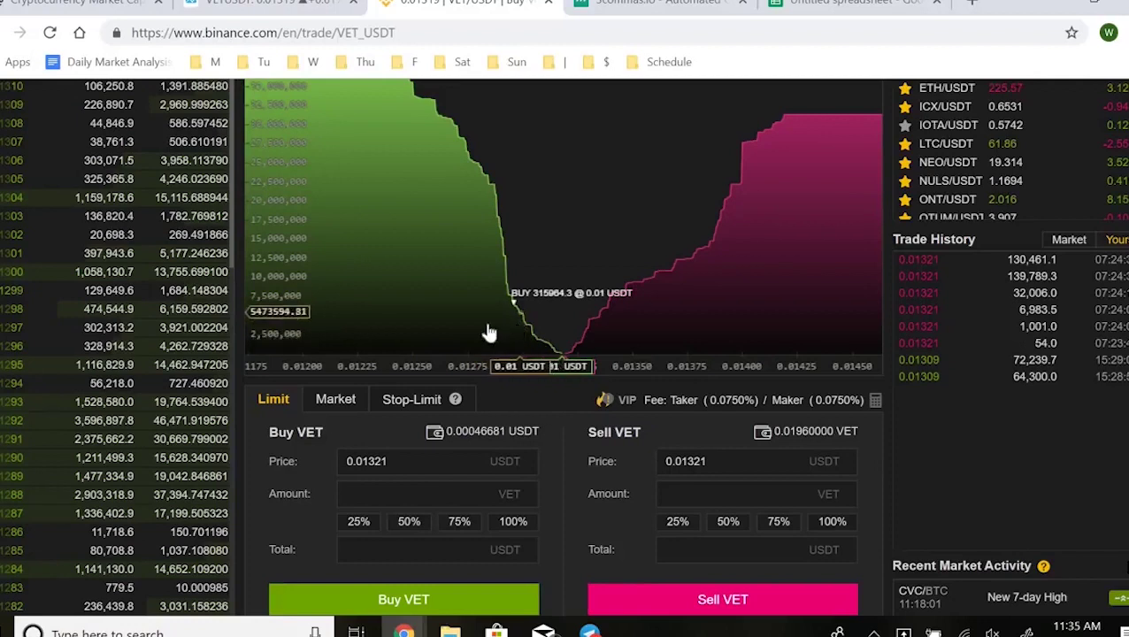
scroll(128, 314, "up", 5)
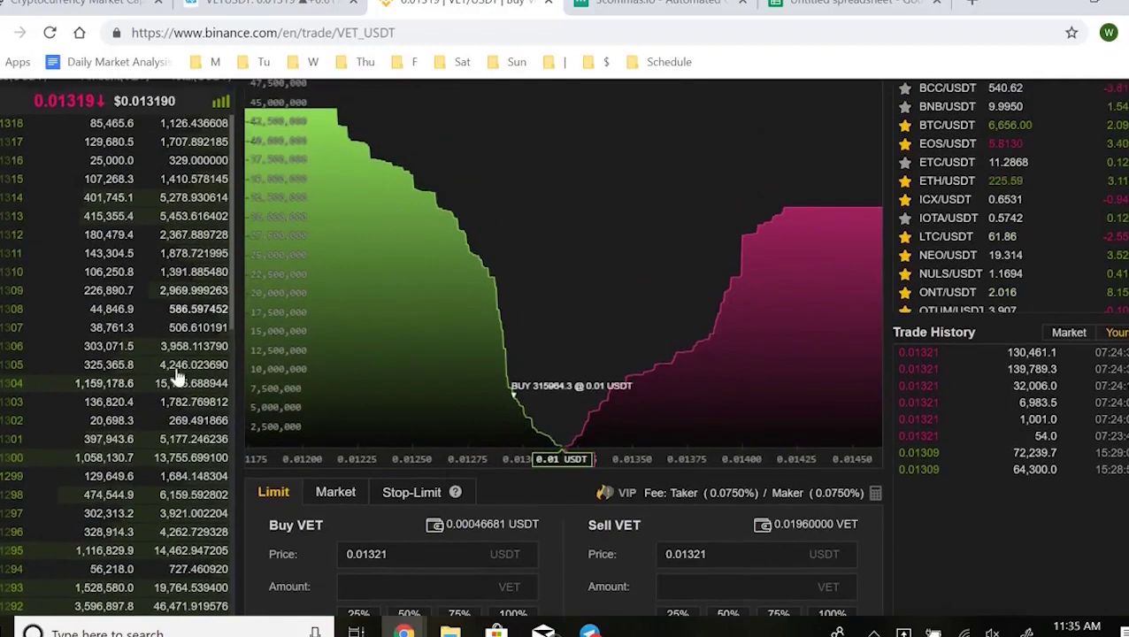
scroll(177, 398, "down", 2)
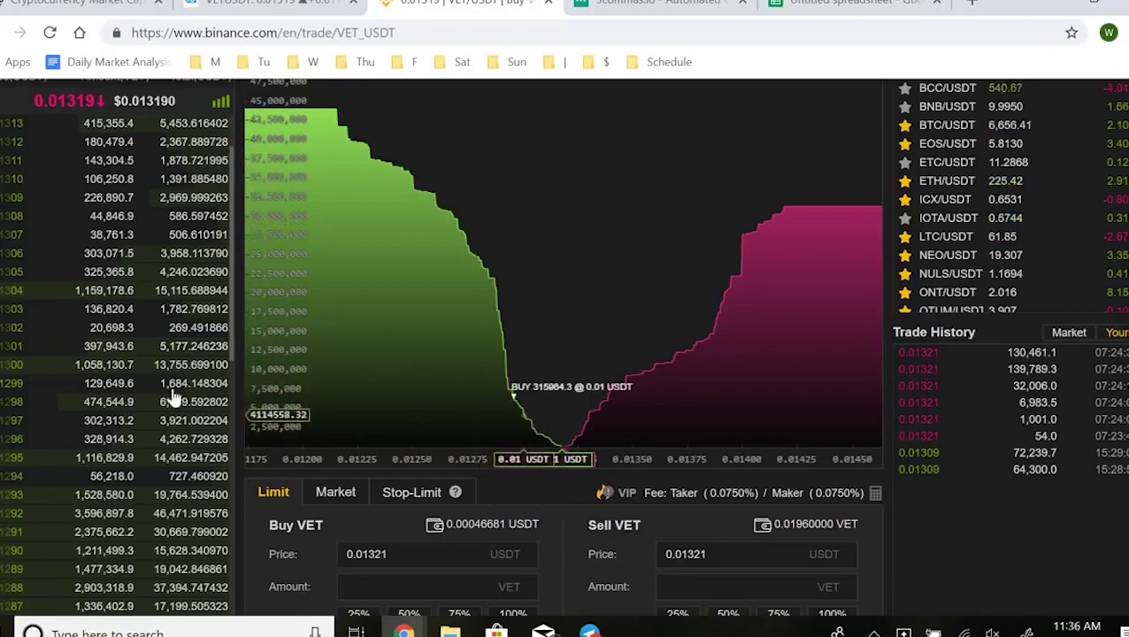
scroll(166, 419, "down", 3)
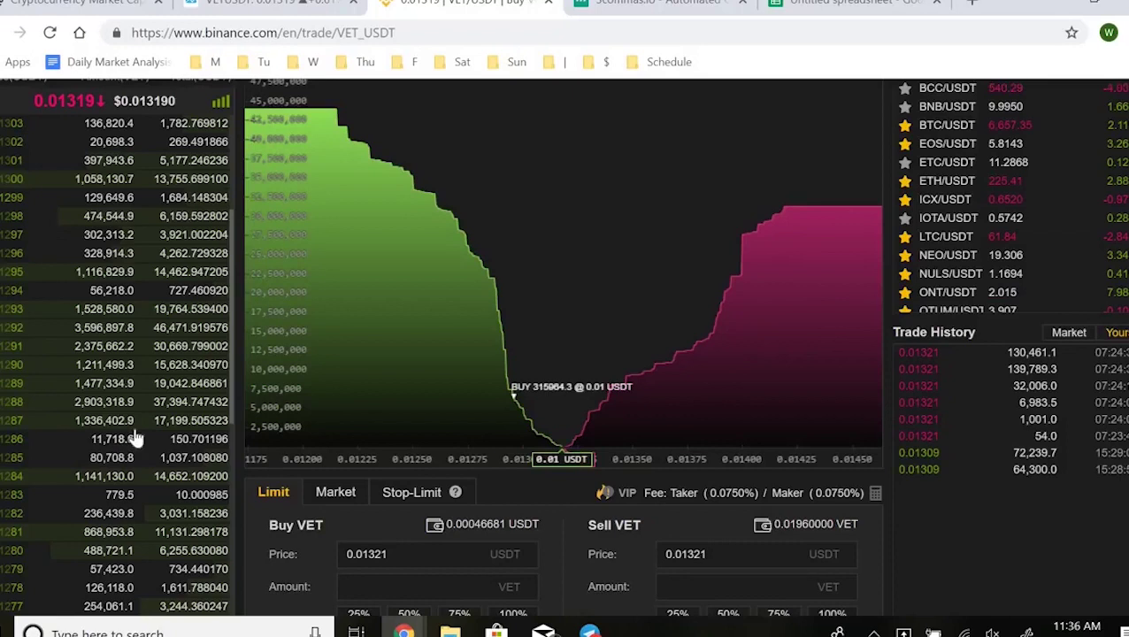
scroll(193, 365, "up", 2)
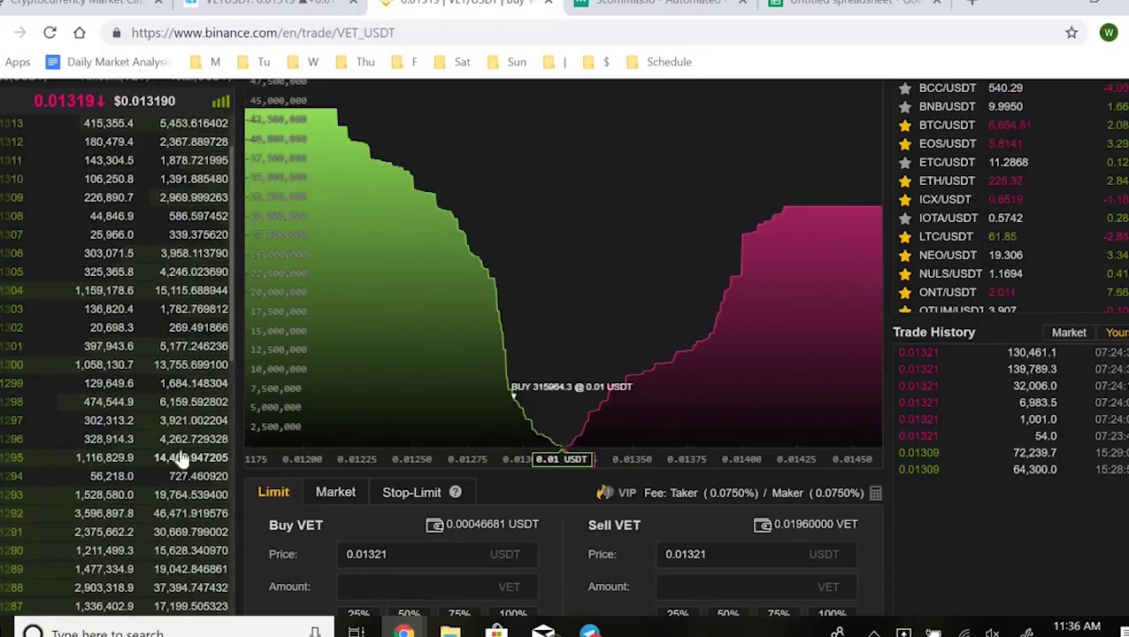
Switch to the VETUSDT 5-minute chart on TradingView and review the price from 27 Sep up to the latest candles.
key("ctrl+shift+Tab")
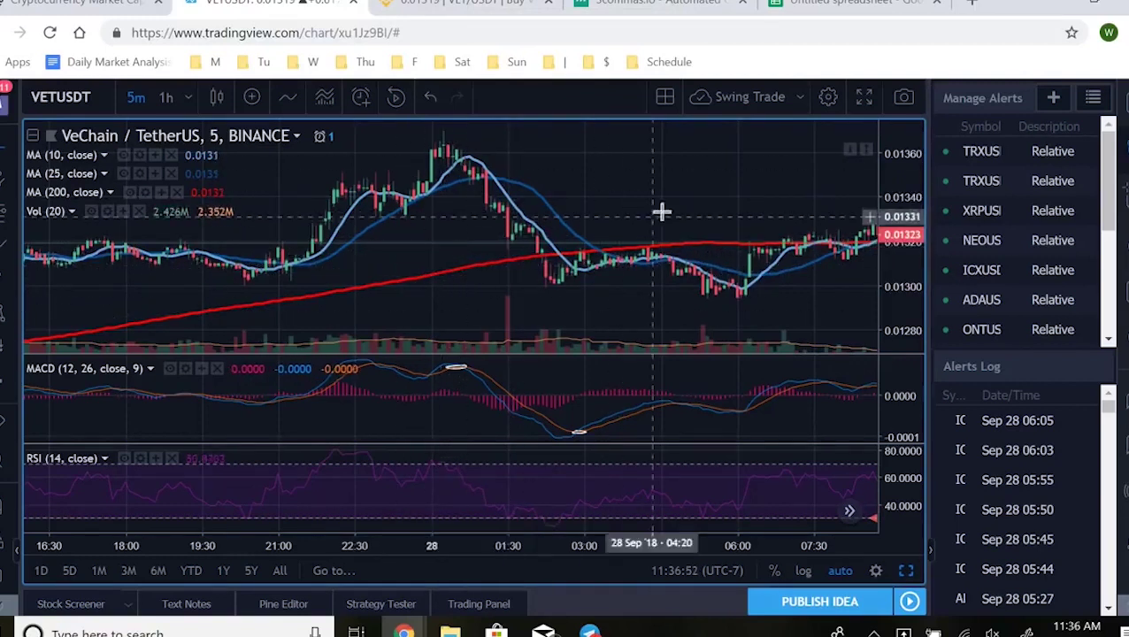
scroll(681, 327, "right", 5)
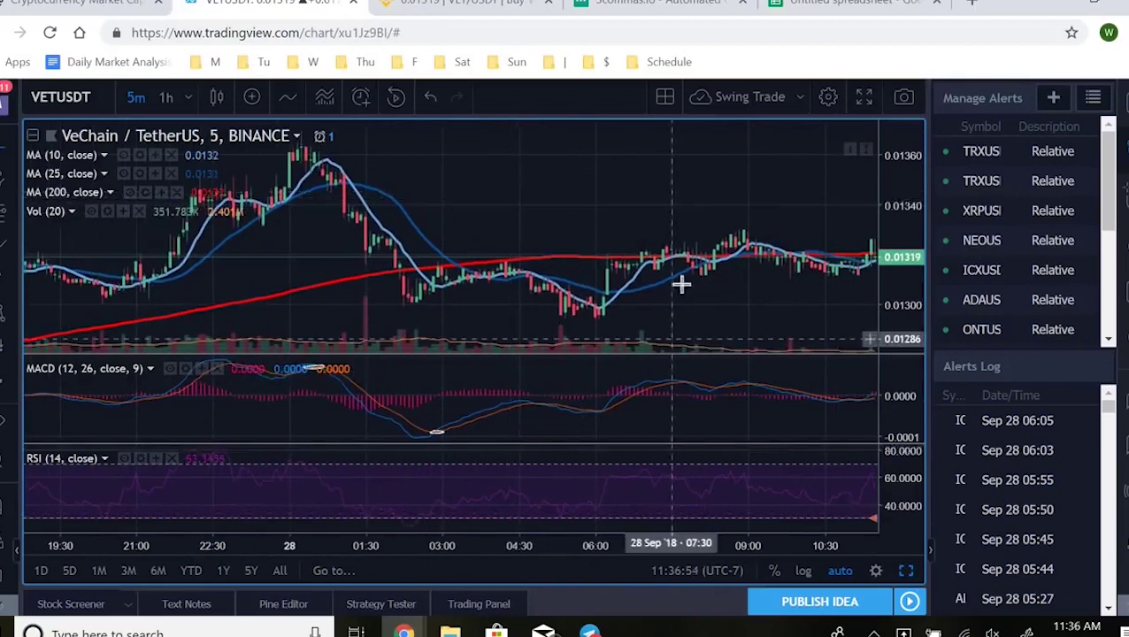
scroll(663, 244, "down", 2)
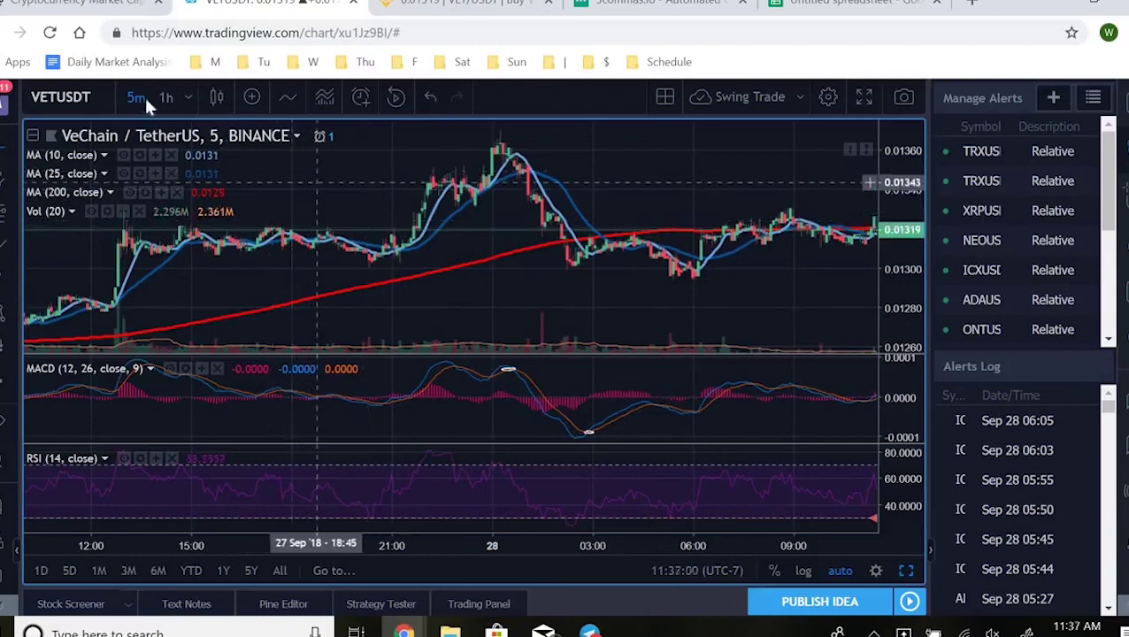
Set the VETUSDT chart to the 1-hour interval and examine the September price lows with the MACD and RSI.
left_click(176, 91)
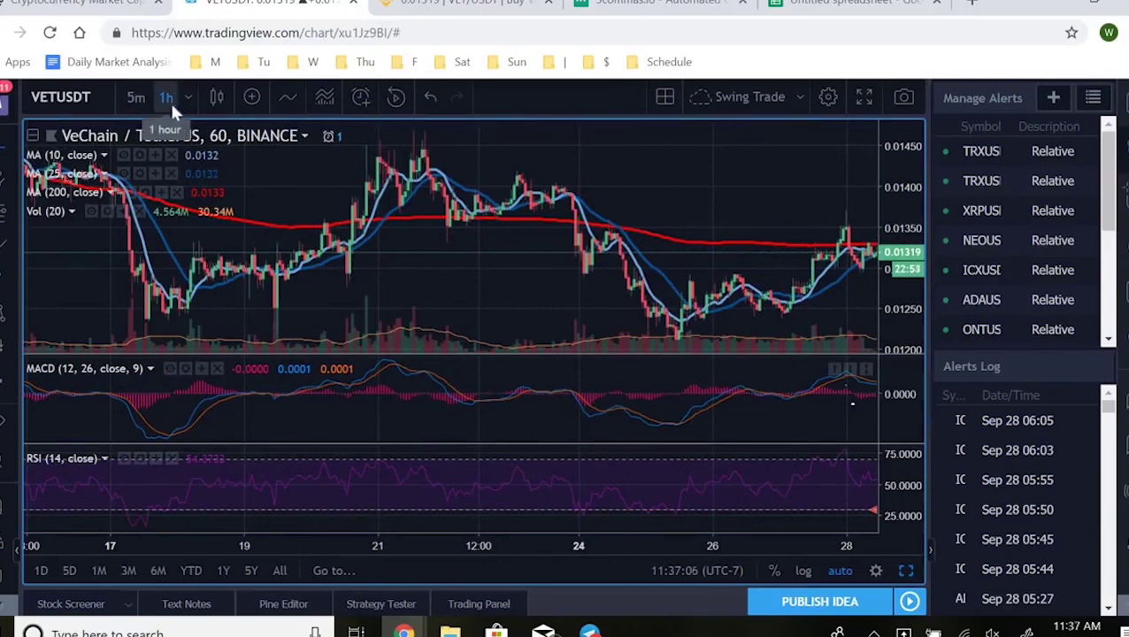
scroll(685, 227, "down", 3)
scroll(620, 318, "down", 1)
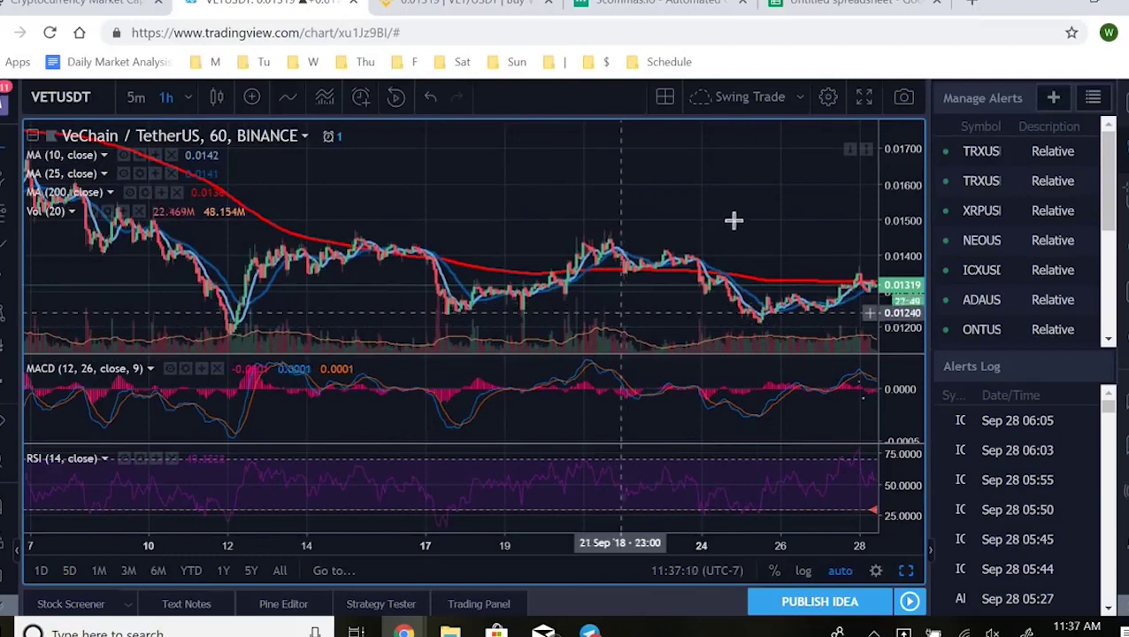
scroll(572, 221, "right", 5)
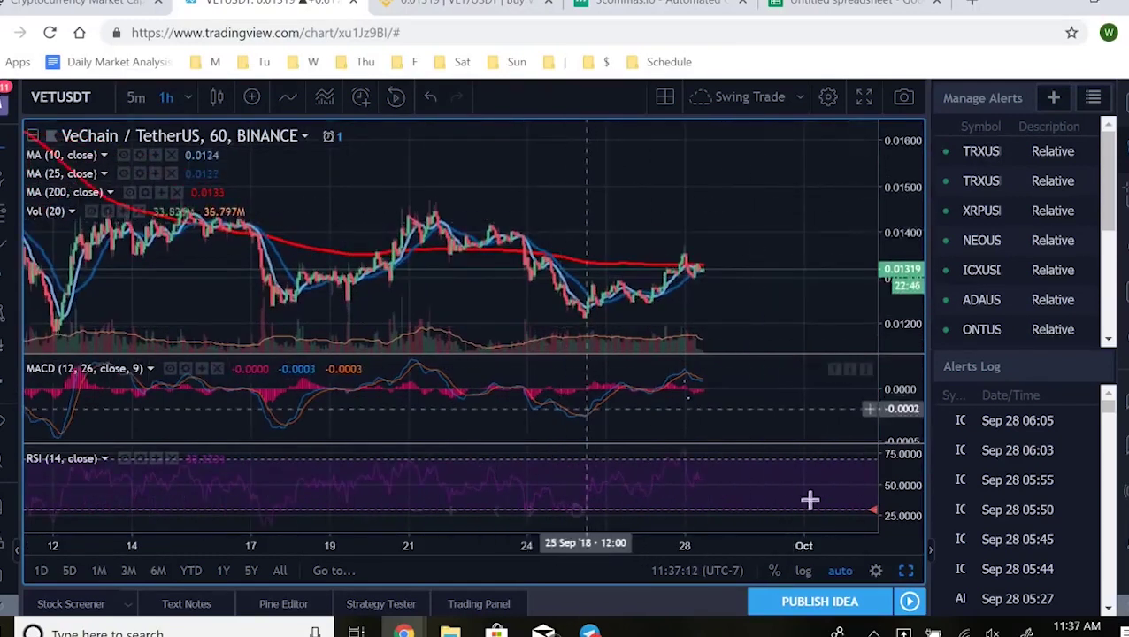
mouse_move(873, 510)
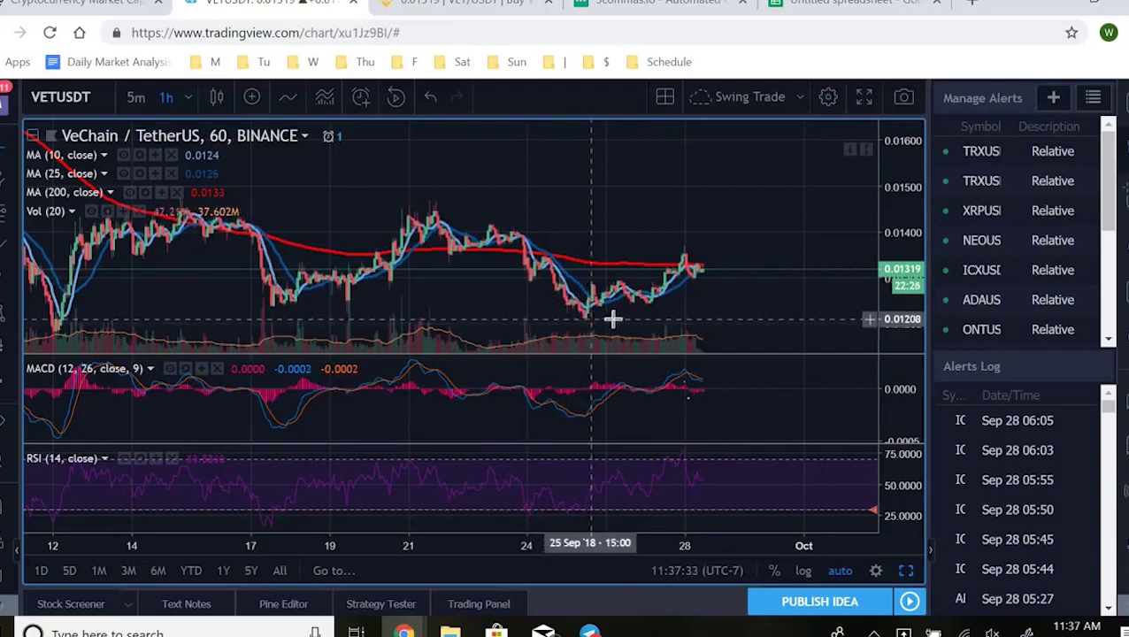
scroll(617, 318, "up", 2)
Return to the VET/USDT page on Binance and review its depth chart, order book and 24-hour statistics.
left_click(465, 3)
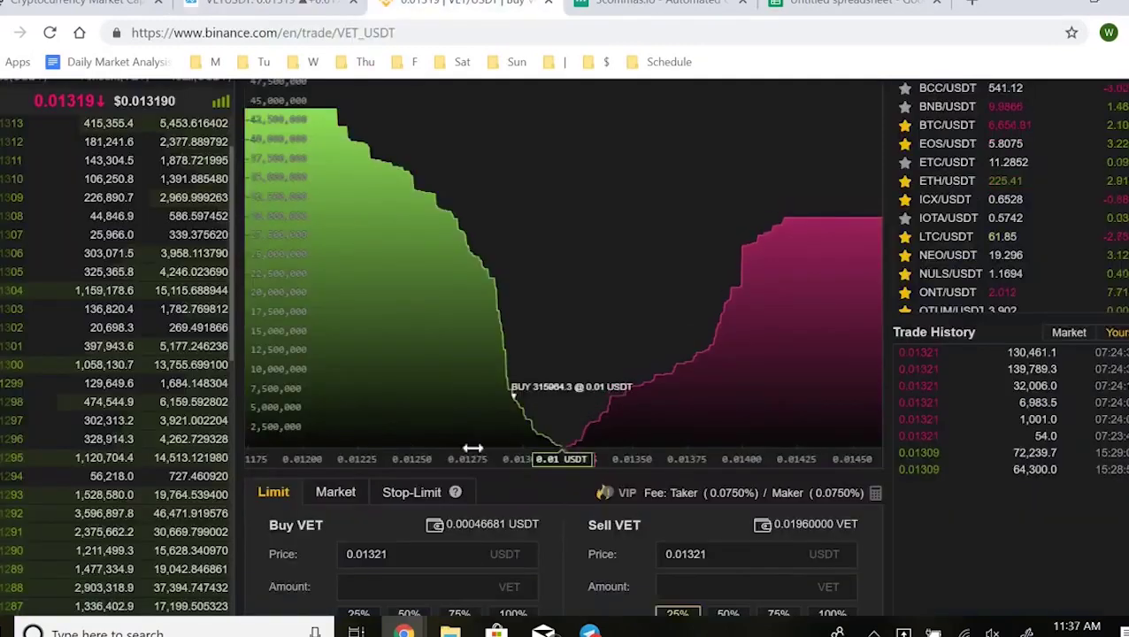
scroll(82, 434, "down", 4)
scroll(92, 266, "up", 5)
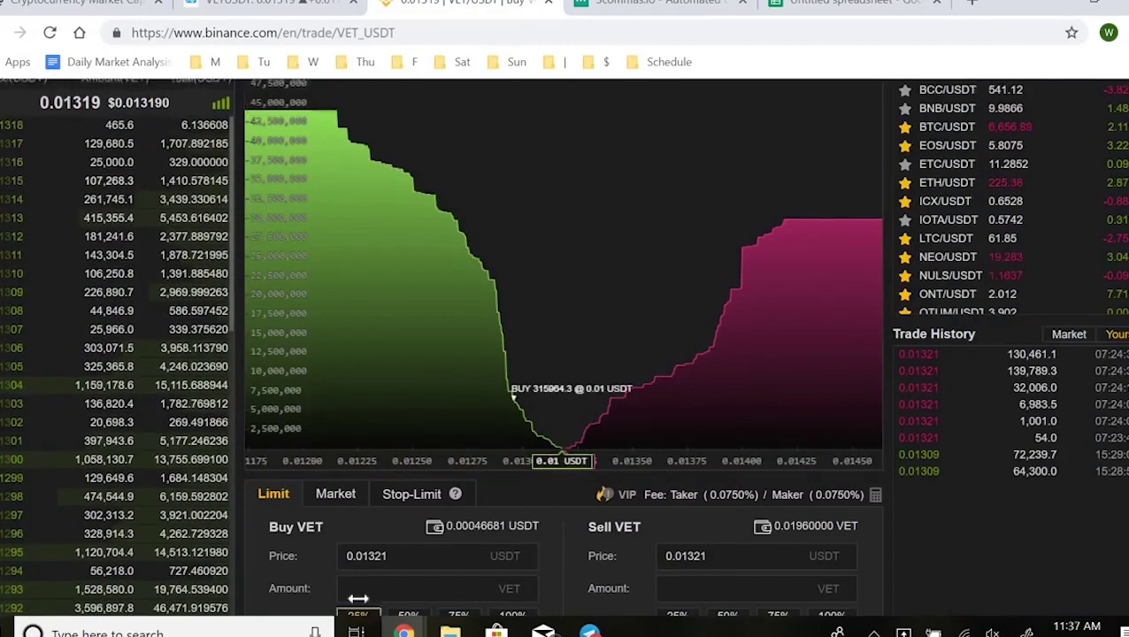
scroll(13, 243, "up", 2)
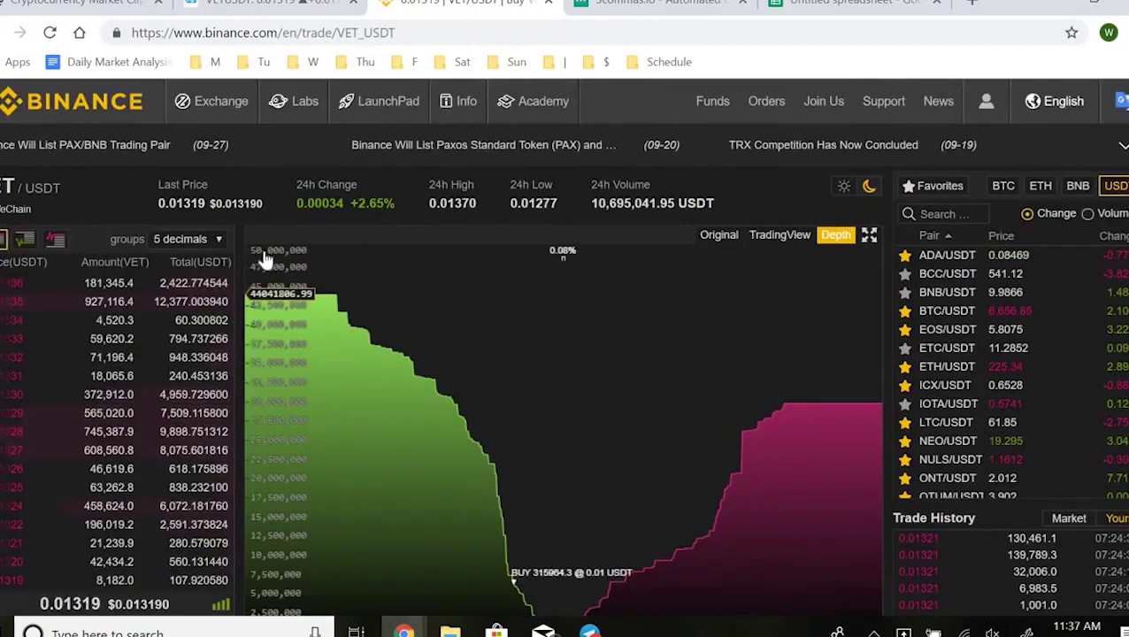
scroll(334, 237, "down", 3)
scroll(358, 347, "down", 2)
scroll(345, 212, "up", 4)
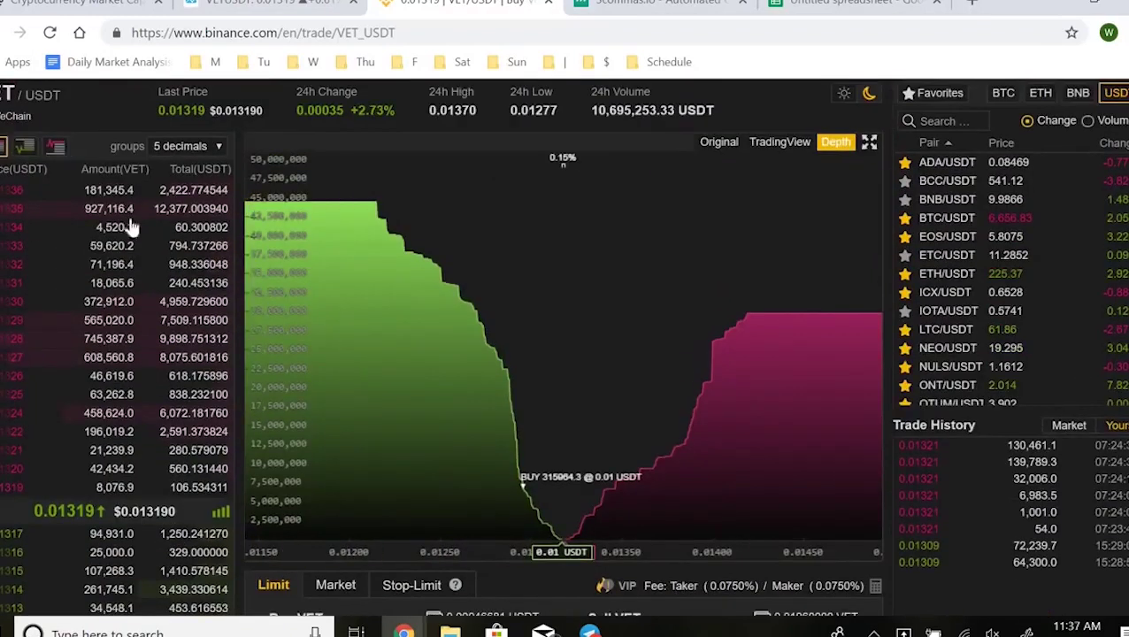
Show only the sell orders in the VET/USDT order book, examine them beyond the 0.01400 price level, and restore the combined view.
left_click(56, 146)
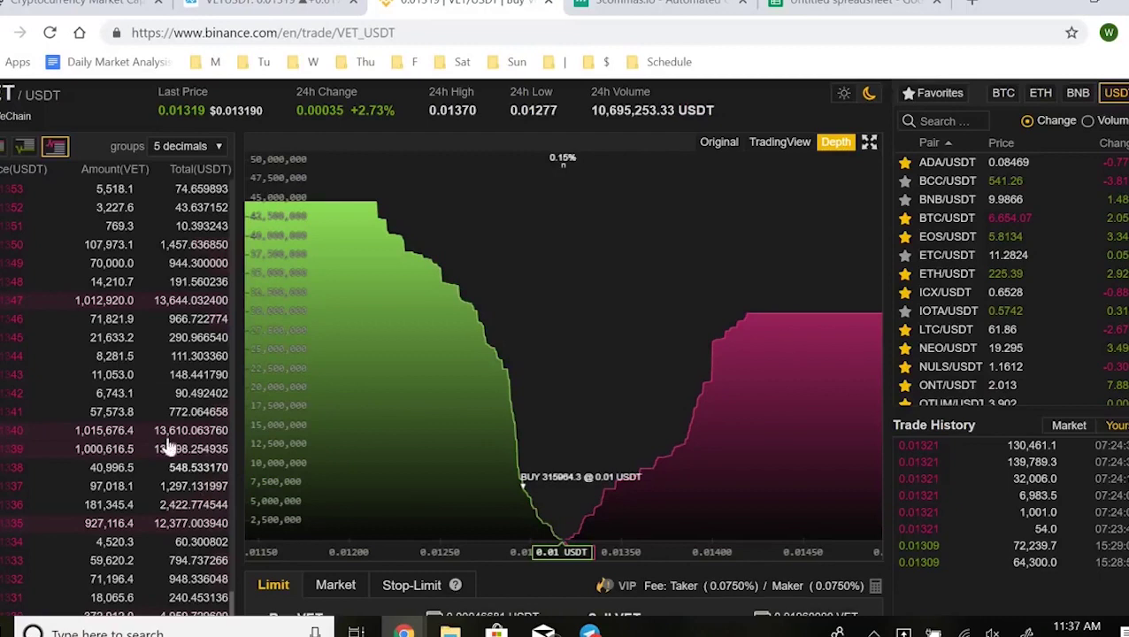
scroll(177, 323, "up", 6)
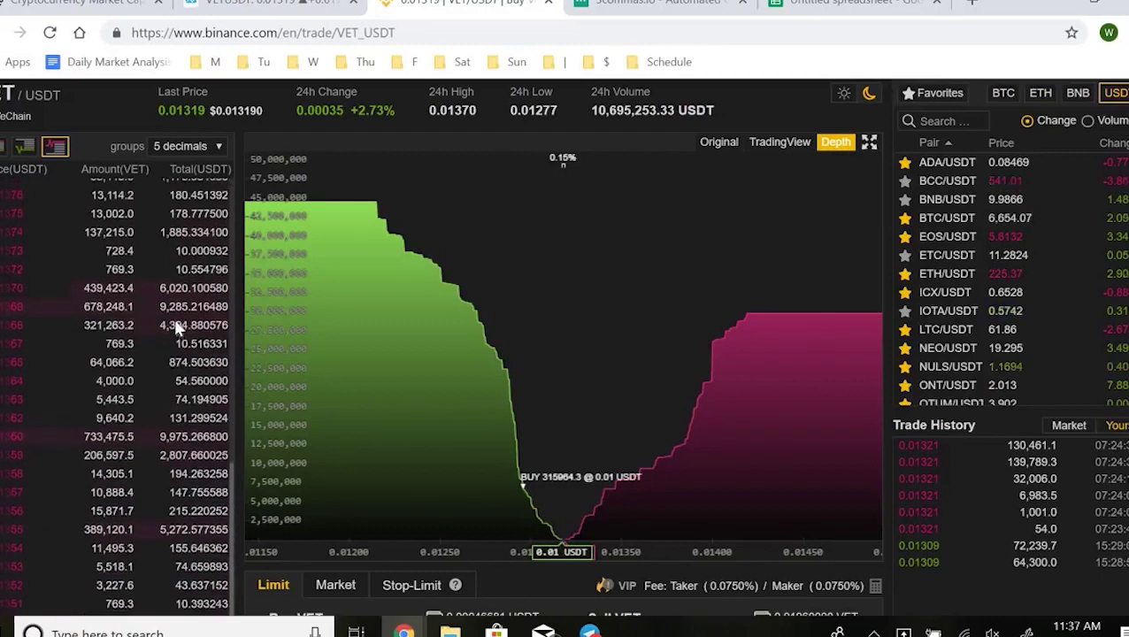
scroll(173, 332, "up", 4)
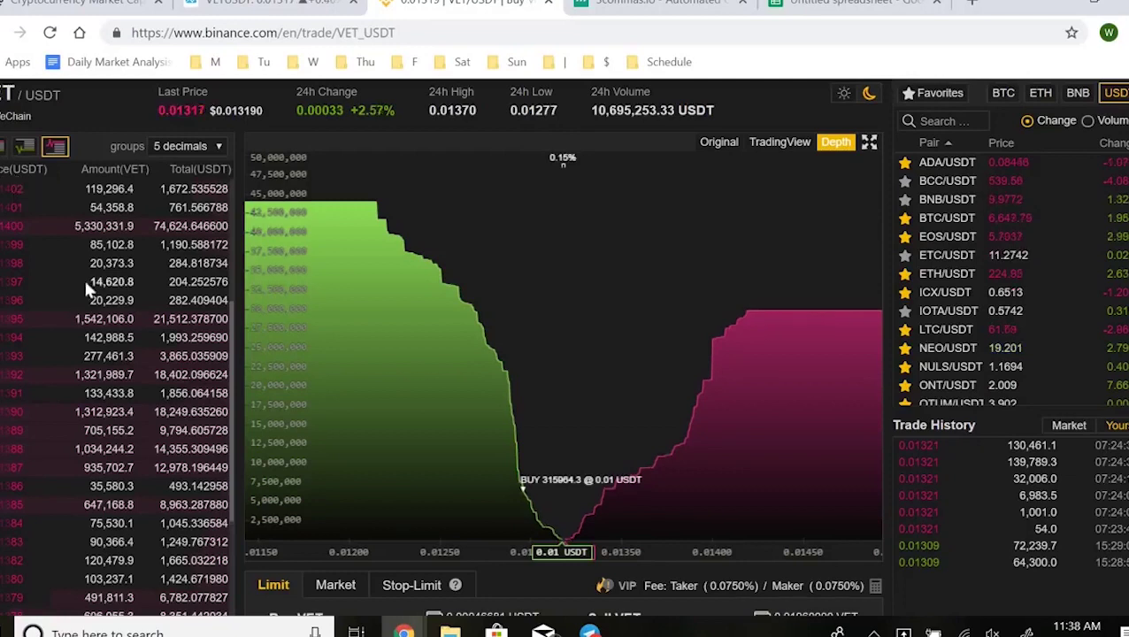
scroll(86, 285, "down", 4)
scroll(121, 293, "down", 2)
scroll(147, 145, "down", 3)
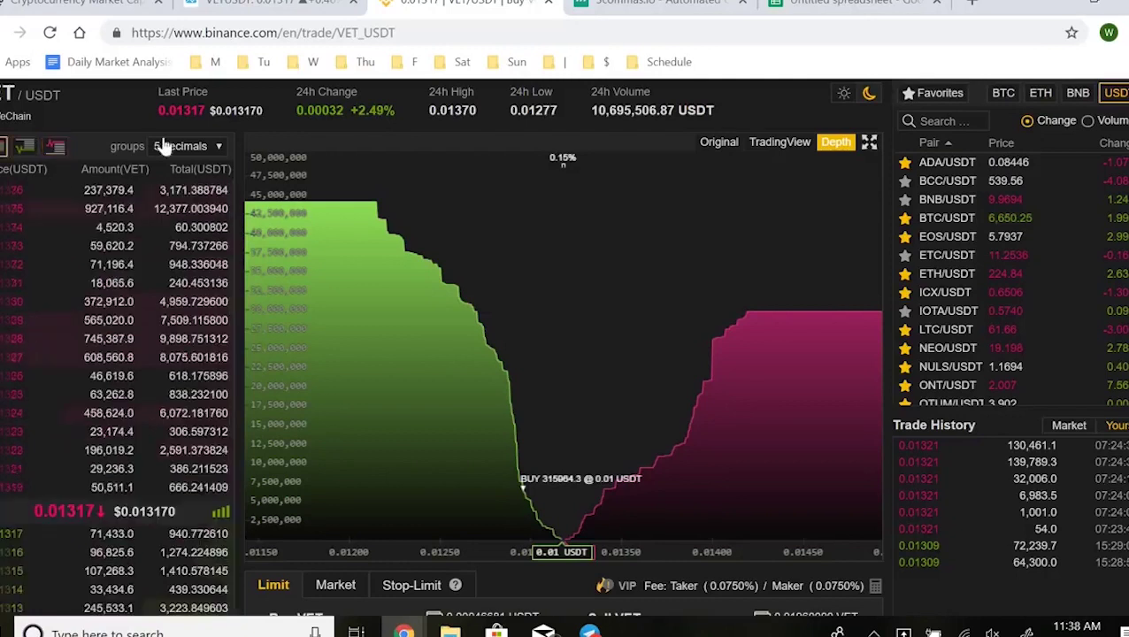
Check the Stop-Limit order form for VET and return to the Limit buy and sell form.
scroll(260, 123, "down", 1)
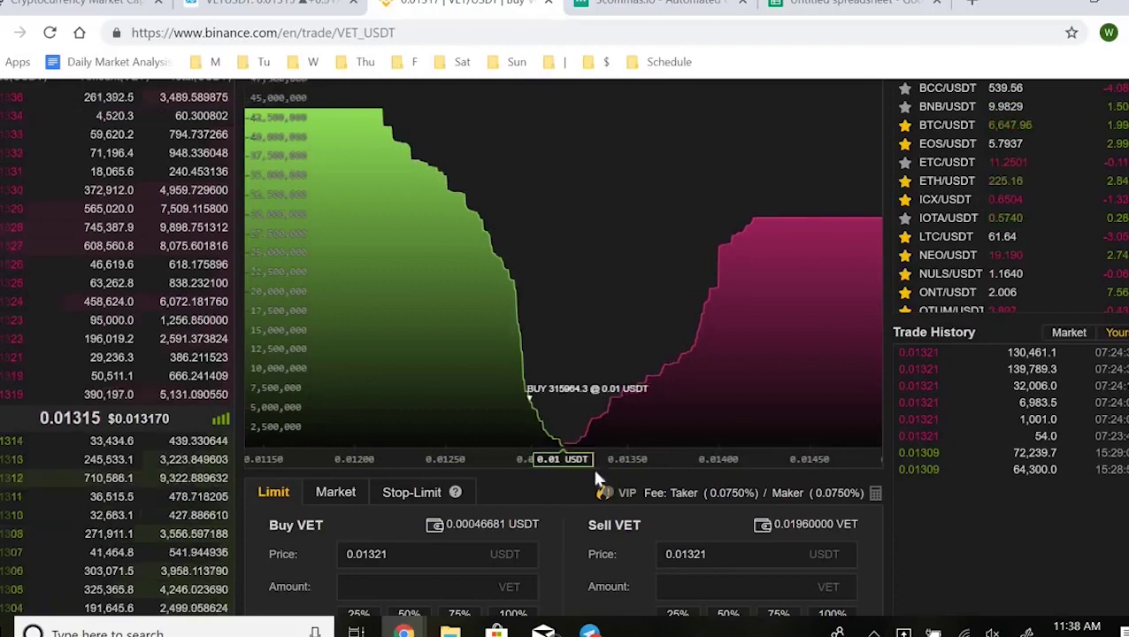
scroll(545, 492, "down", 2)
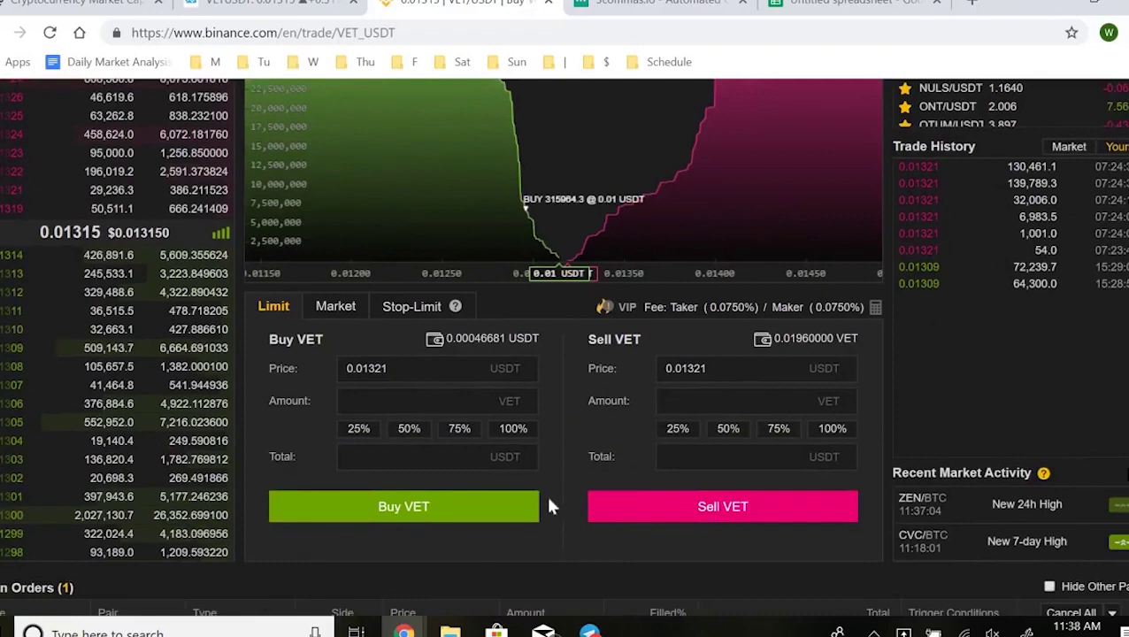
left_click(411, 309)
left_click(272, 297)
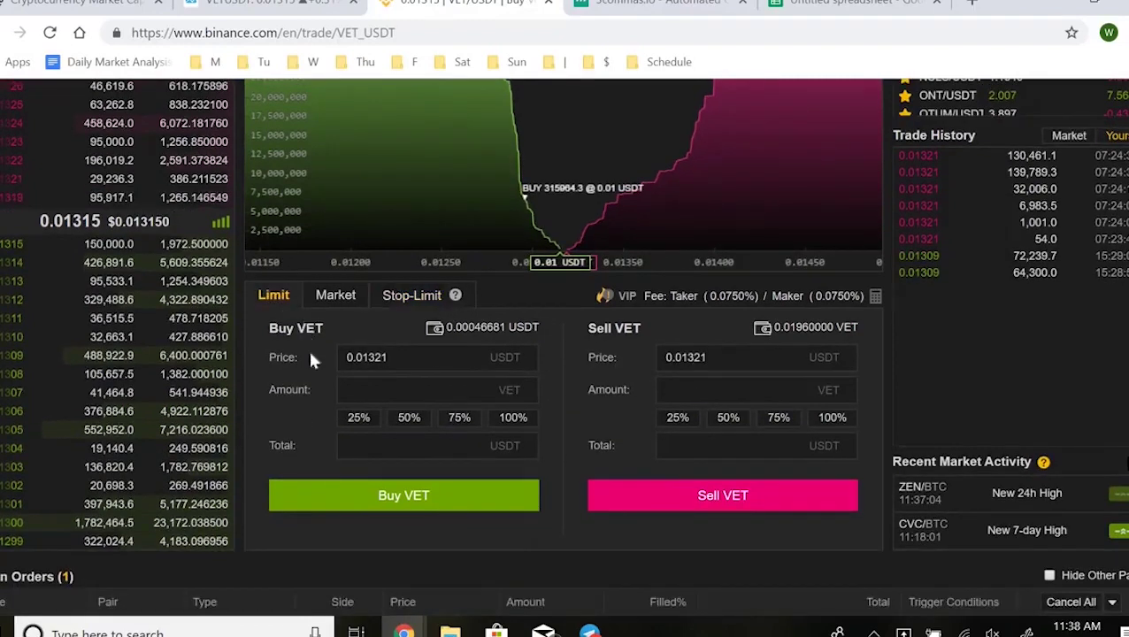
scroll(310, 469, "up", 1)
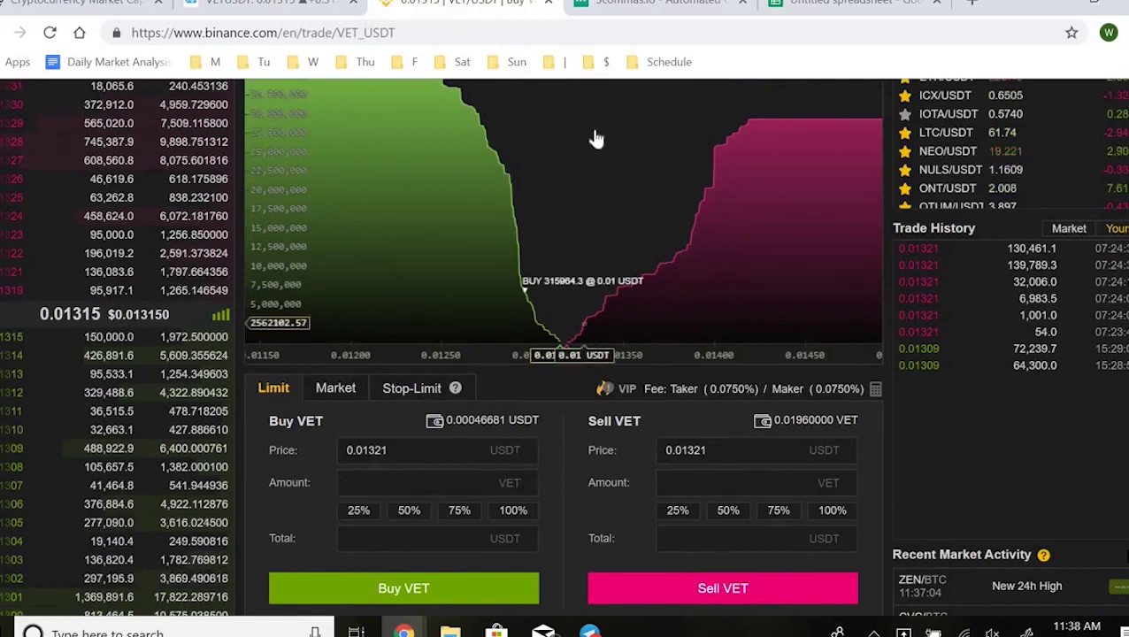
Switch to the 3Commas SmartTrade page and review the USDT - VET buy, take profit, stop loss and trailing settings.
key("ctrl+Tab")
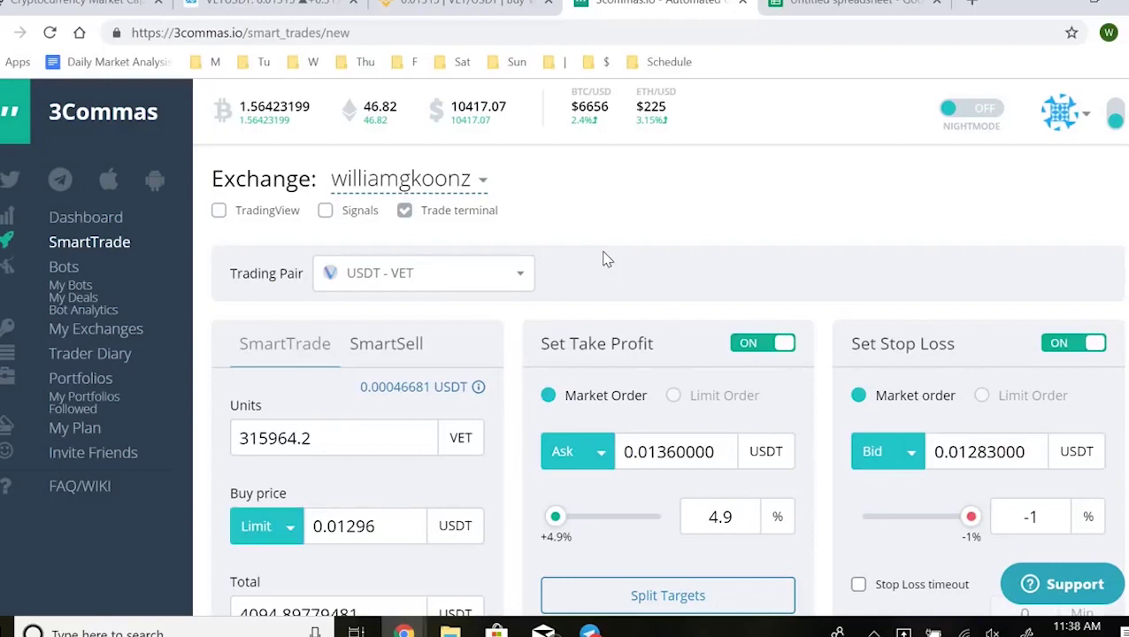
scroll(593, 238, "down", 1)
scroll(580, 232, "up", 1)
scroll(589, 247, "down", 2)
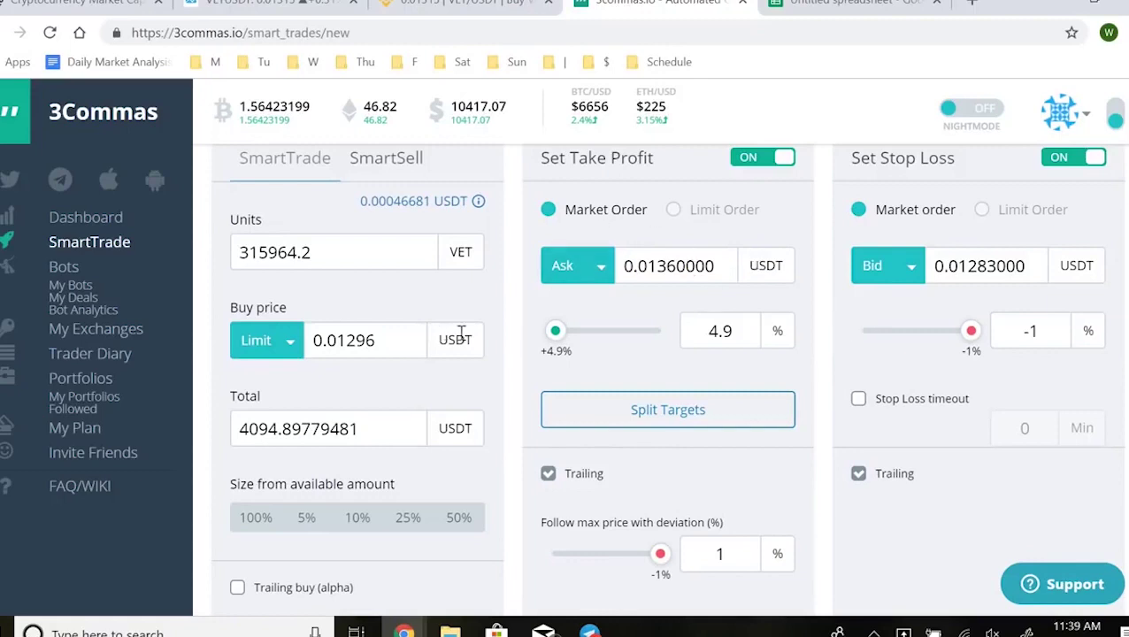
scroll(531, 323, "up", 2)
scroll(619, 310, "down", 1)
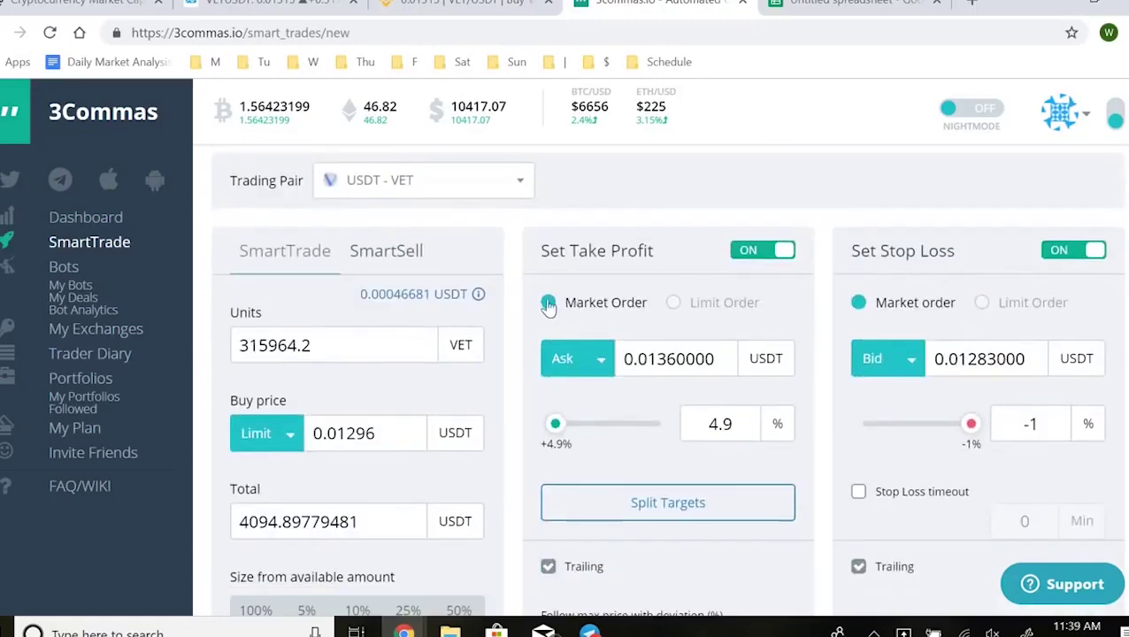
scroll(517, 354, "down", 3)
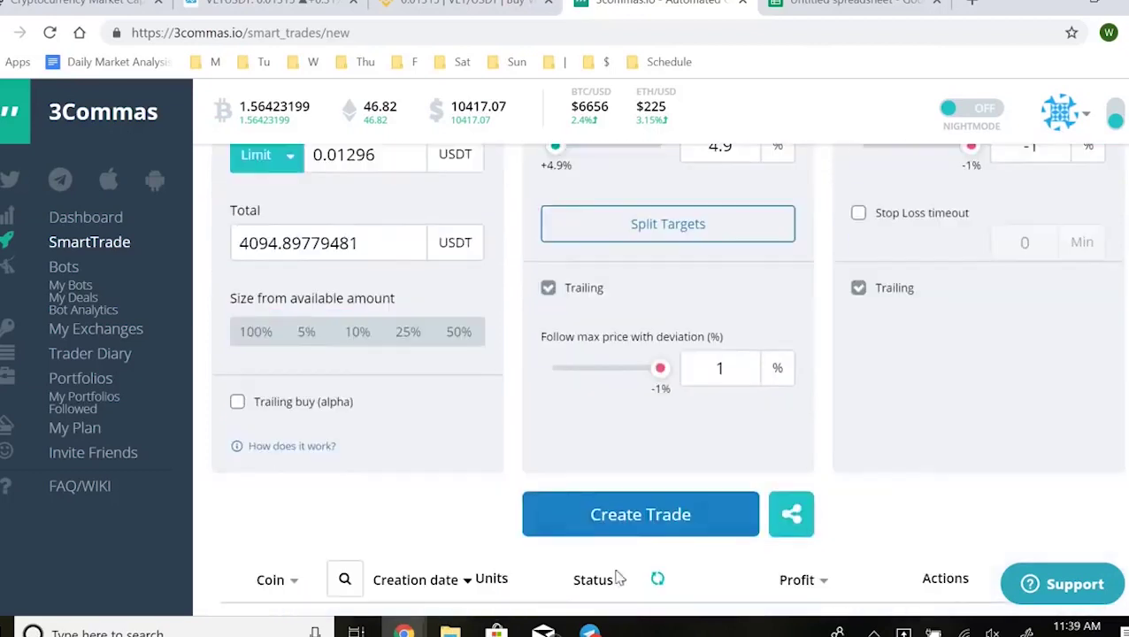
left_click(580, 504)
scroll(619, 398, "down", 2)
scroll(652, 487, "up", 4)
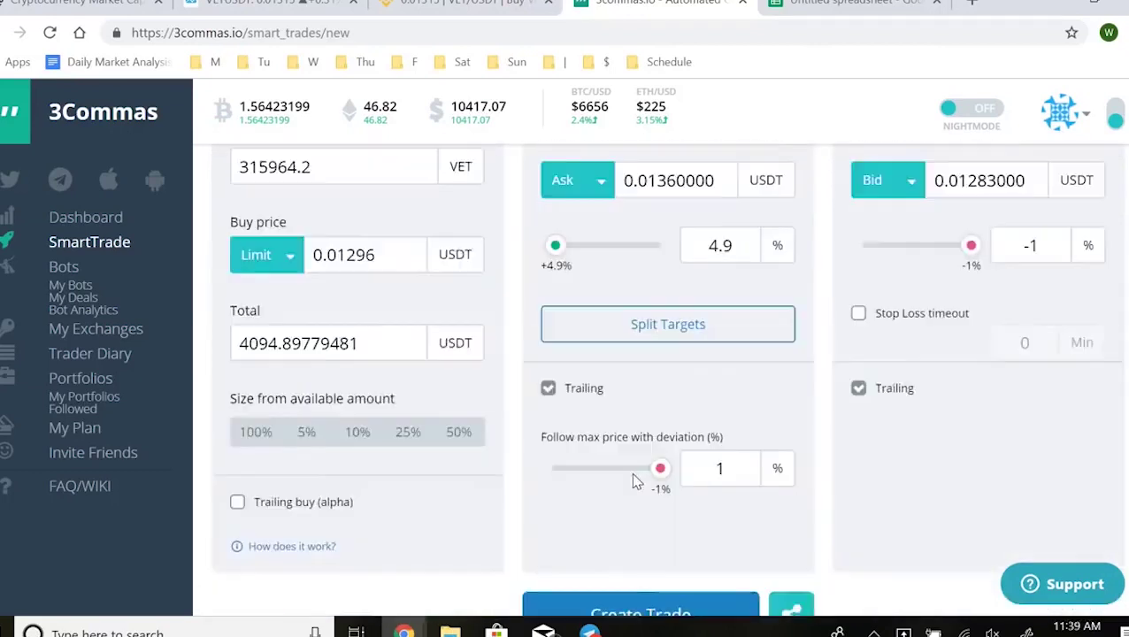
scroll(615, 478, "up", 1)
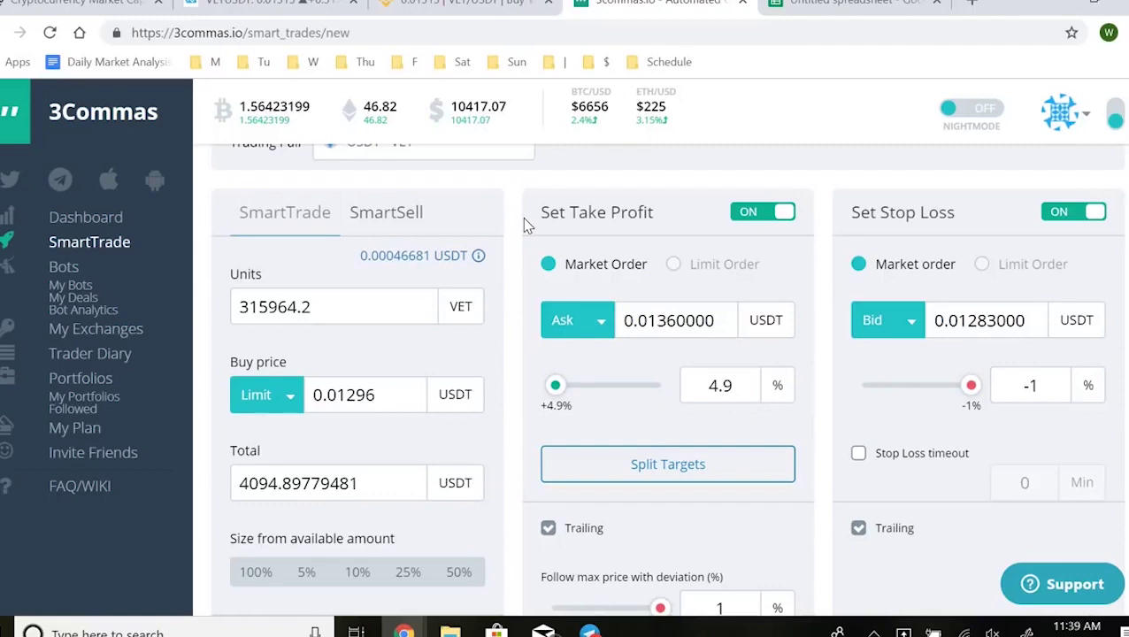
Look through the trading pair choices for the SmartTrade and keep USDT - VET selected.
scroll(549, 252, "up", 2)
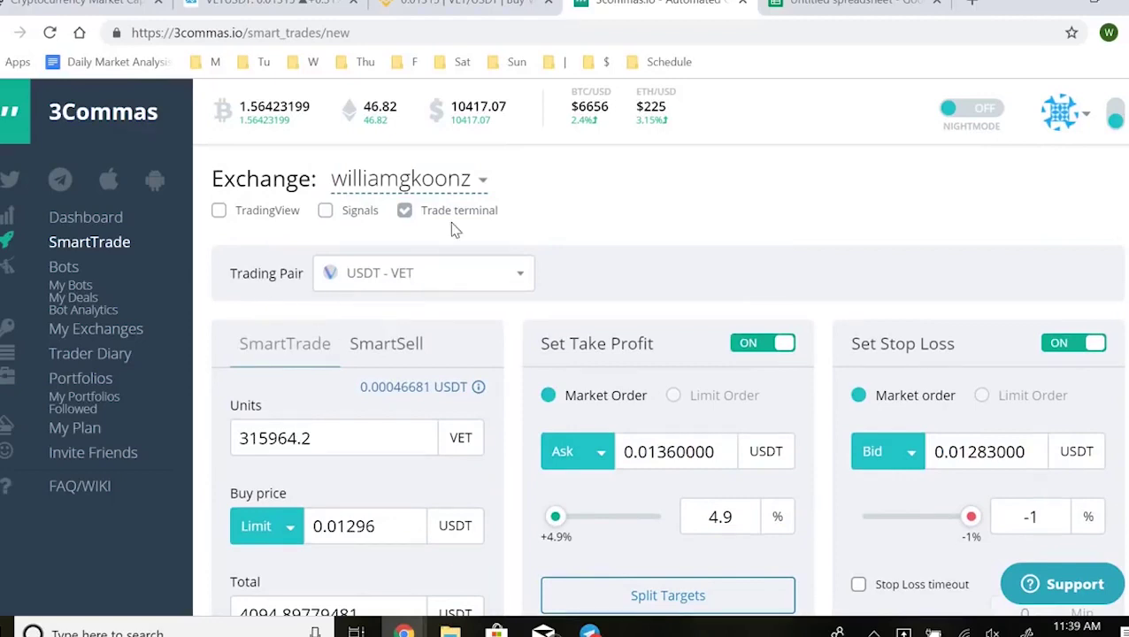
left_click(467, 274)
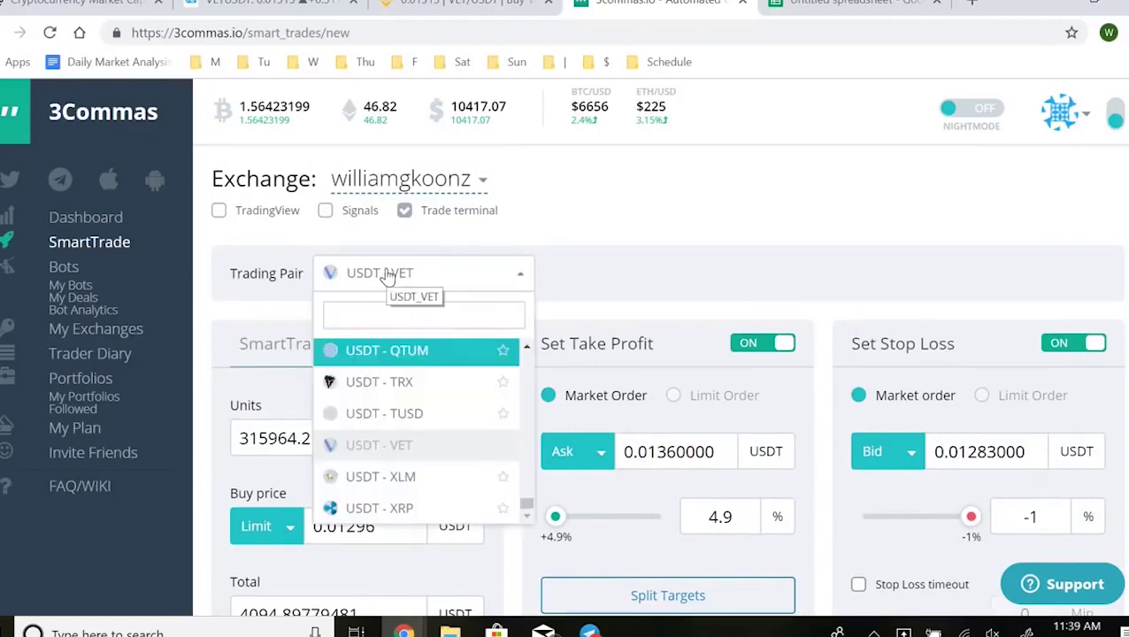
left_click(416, 278)
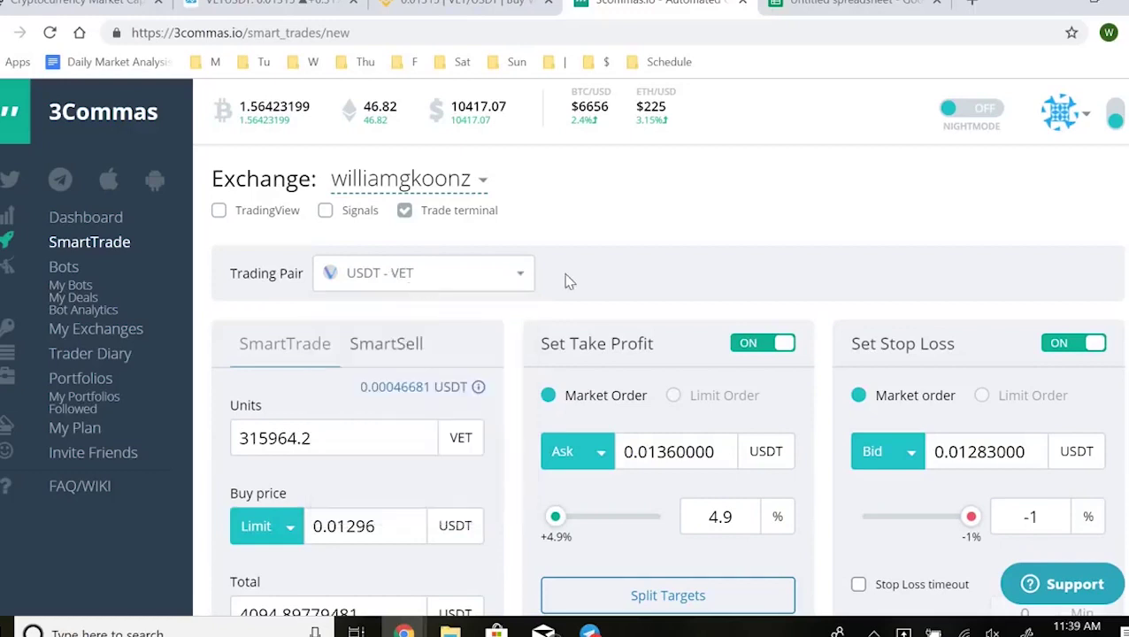
Review the SmartTrade and SmartSell options and the units, buy price and total of the USDT - VET trade.
scroll(573, 325, "down", 3)
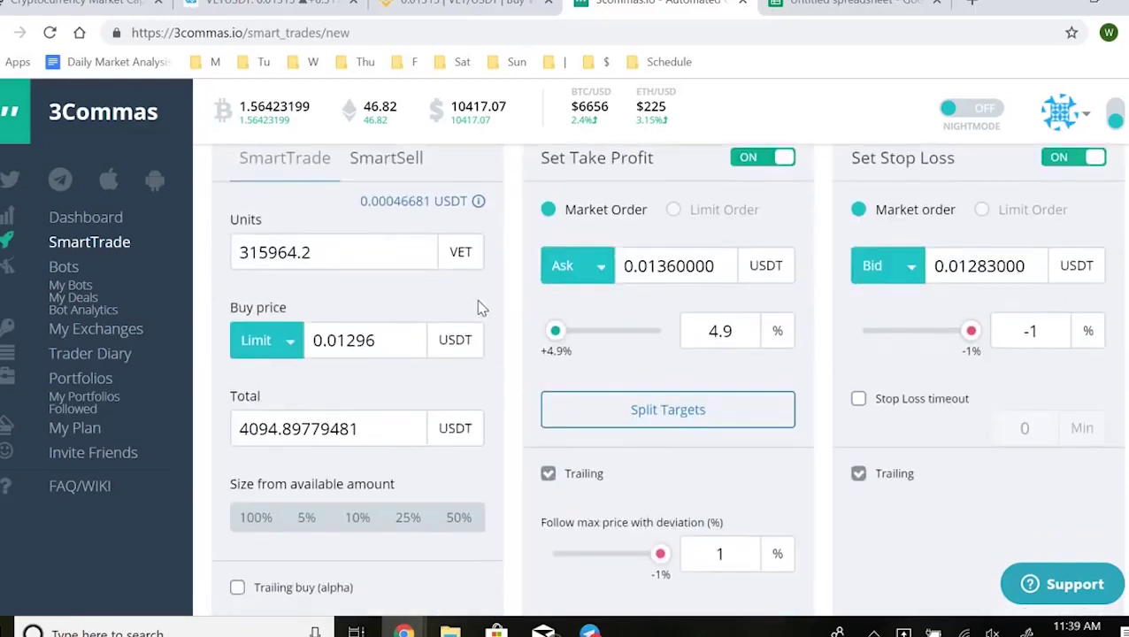
scroll(253, 231, "up", 2)
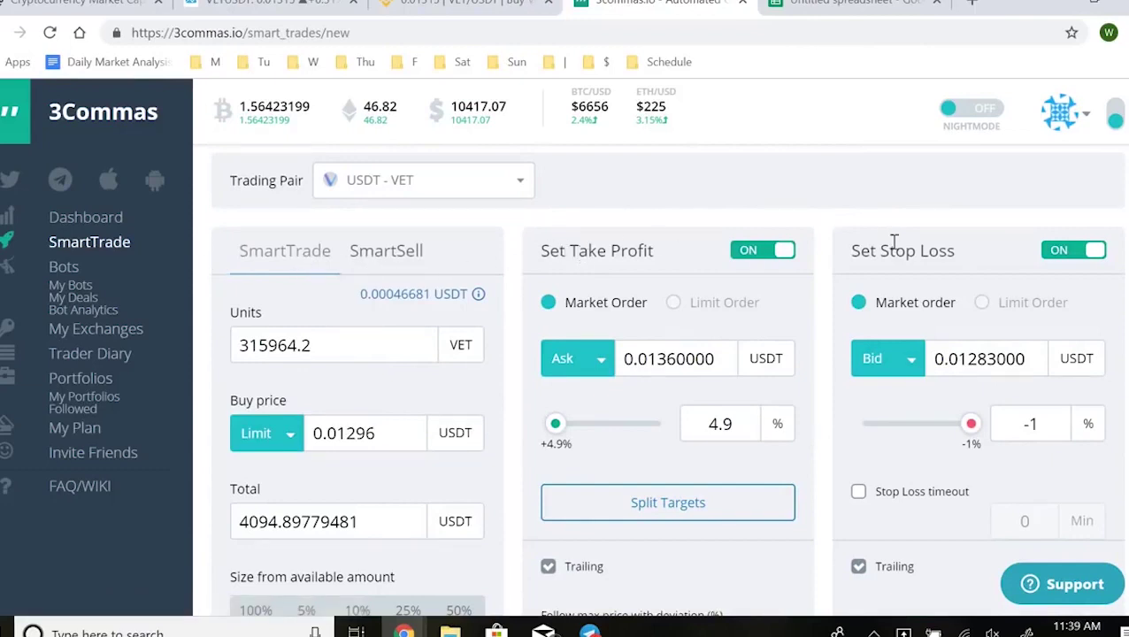
scroll(898, 255, "down", 1)
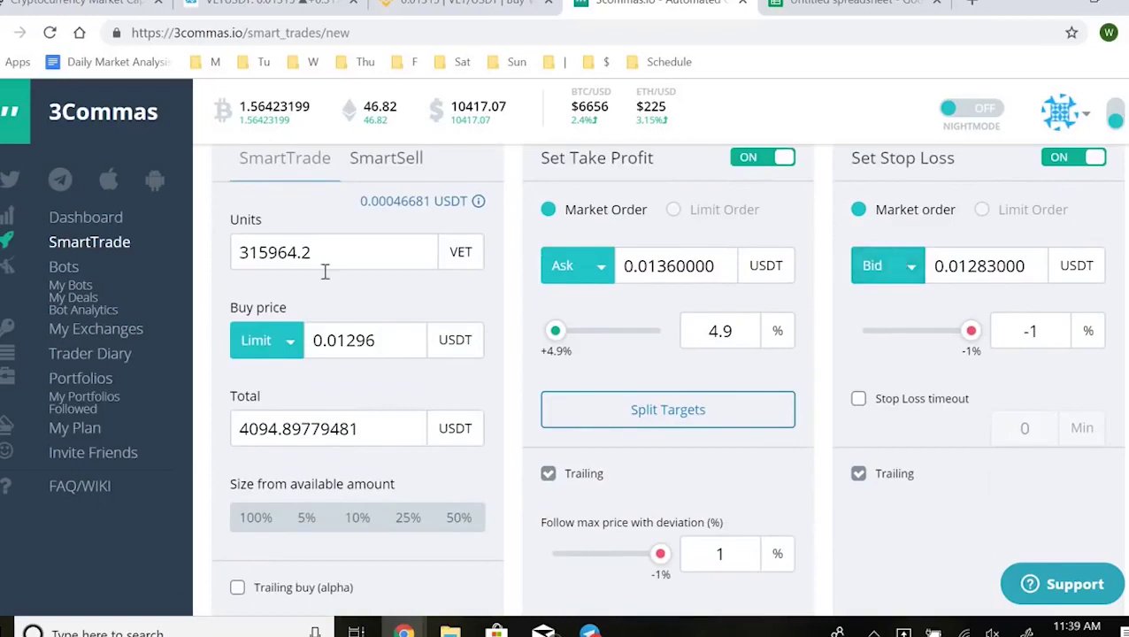
scroll(380, 326, "up", 1)
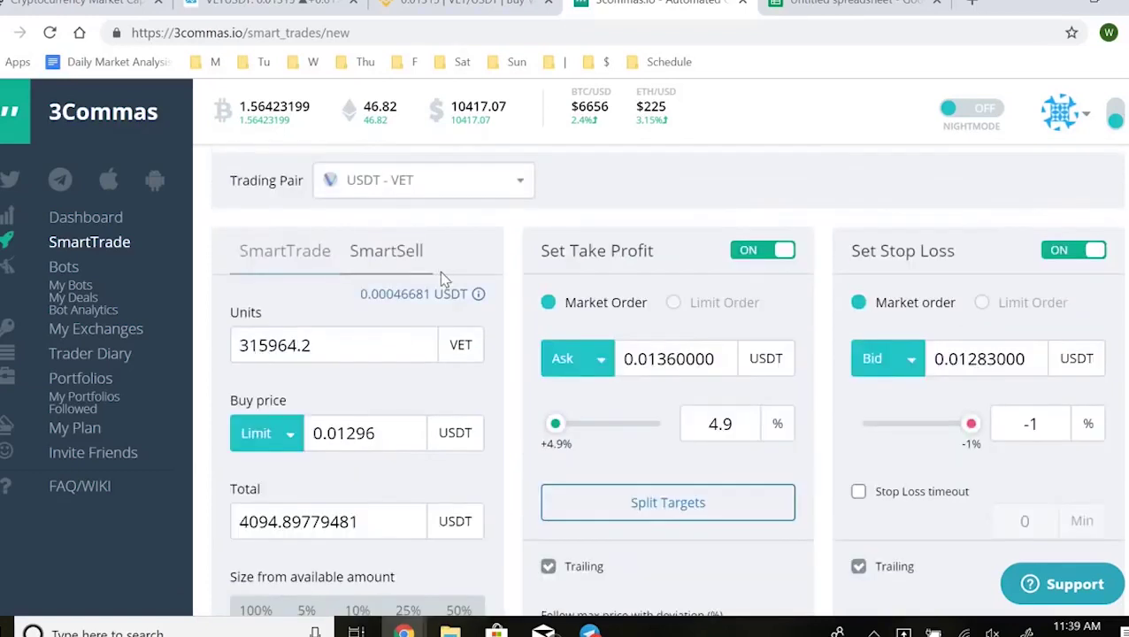
scroll(326, 306, "down", 1)
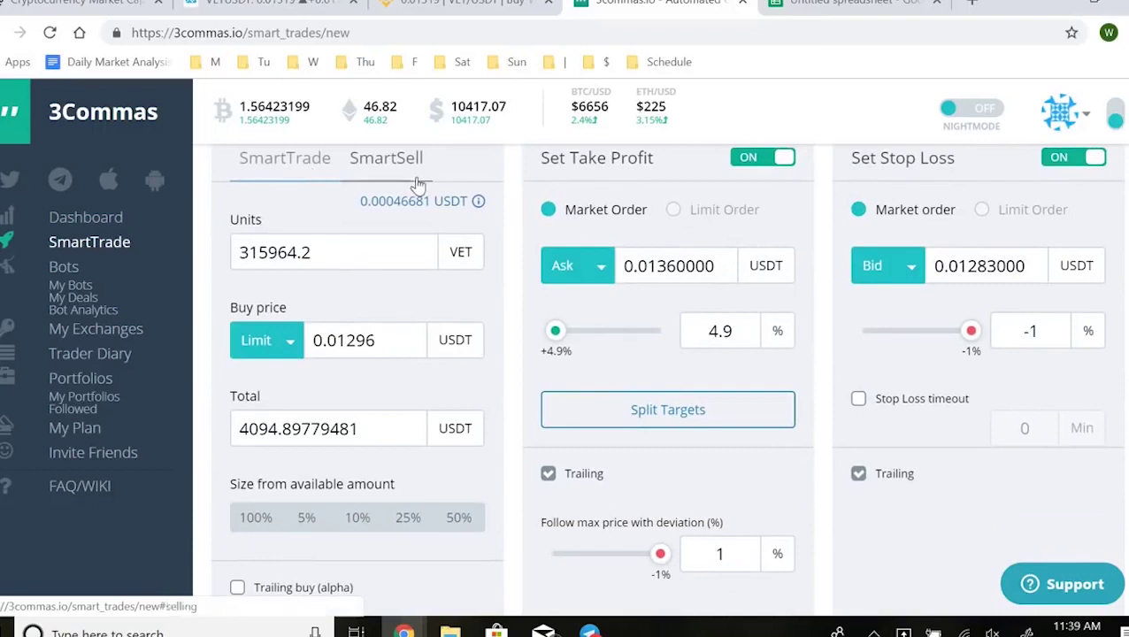
scroll(442, 221, "down", 1)
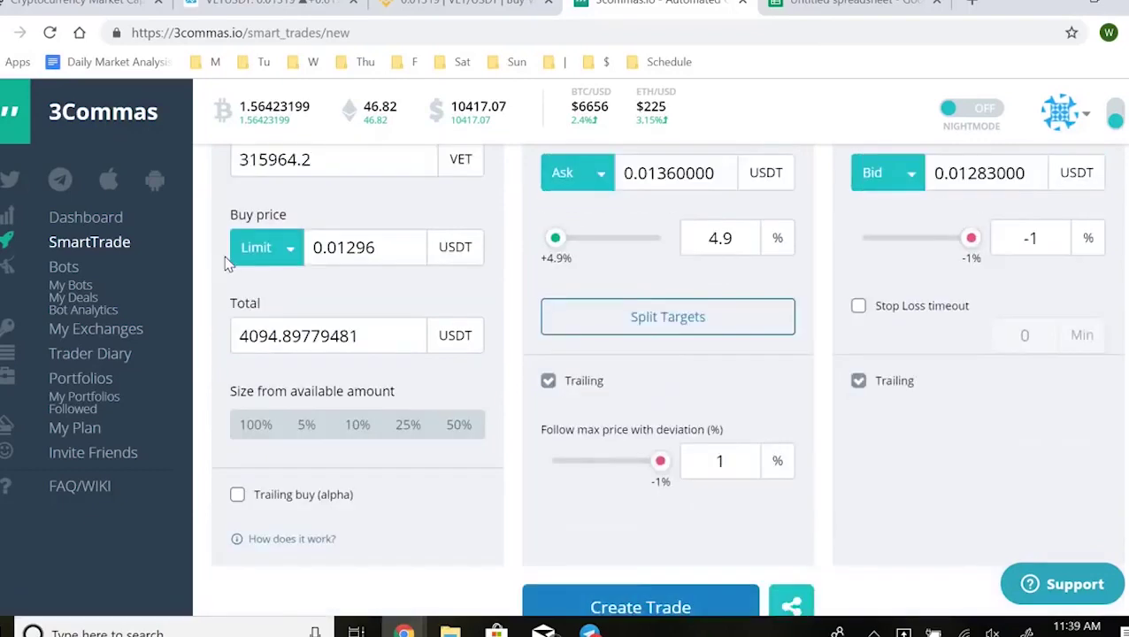
scroll(475, 261, "up", 1)
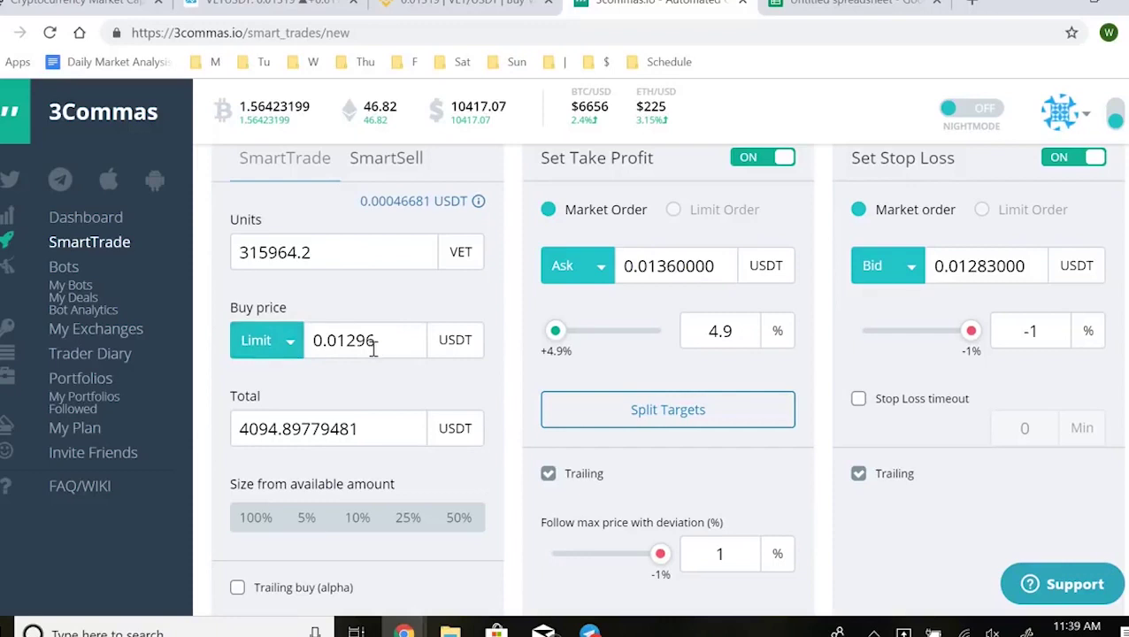
Switch to Binance, show only the buy orders for VET/USDT and examine them around the 0.01296 price level.
left_click(456, 4)
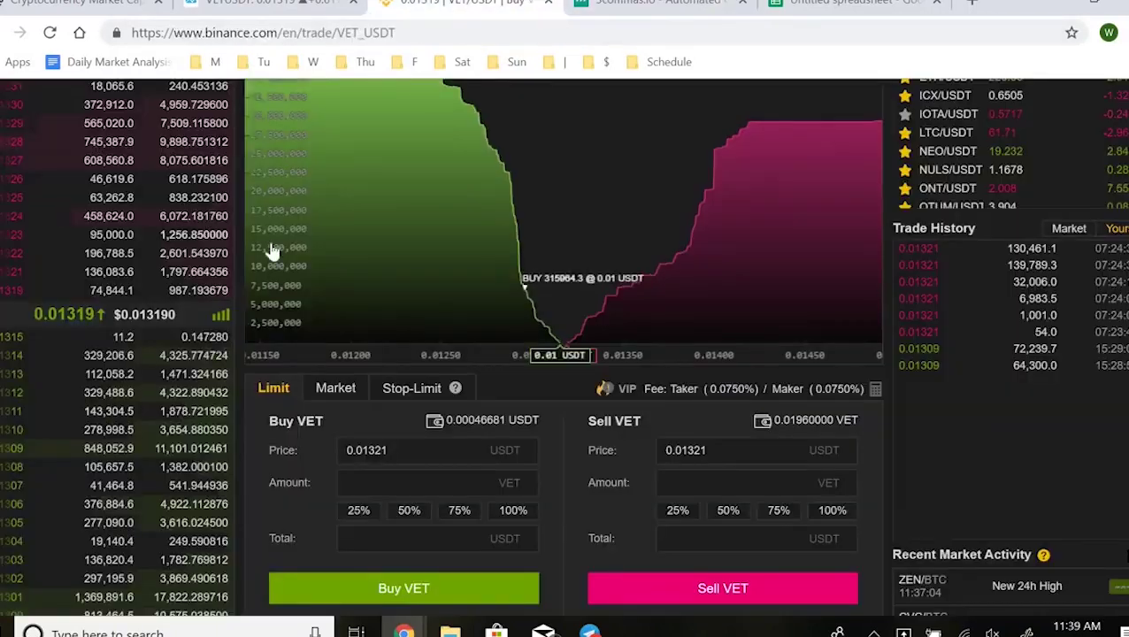
scroll(261, 390, "up", 3)
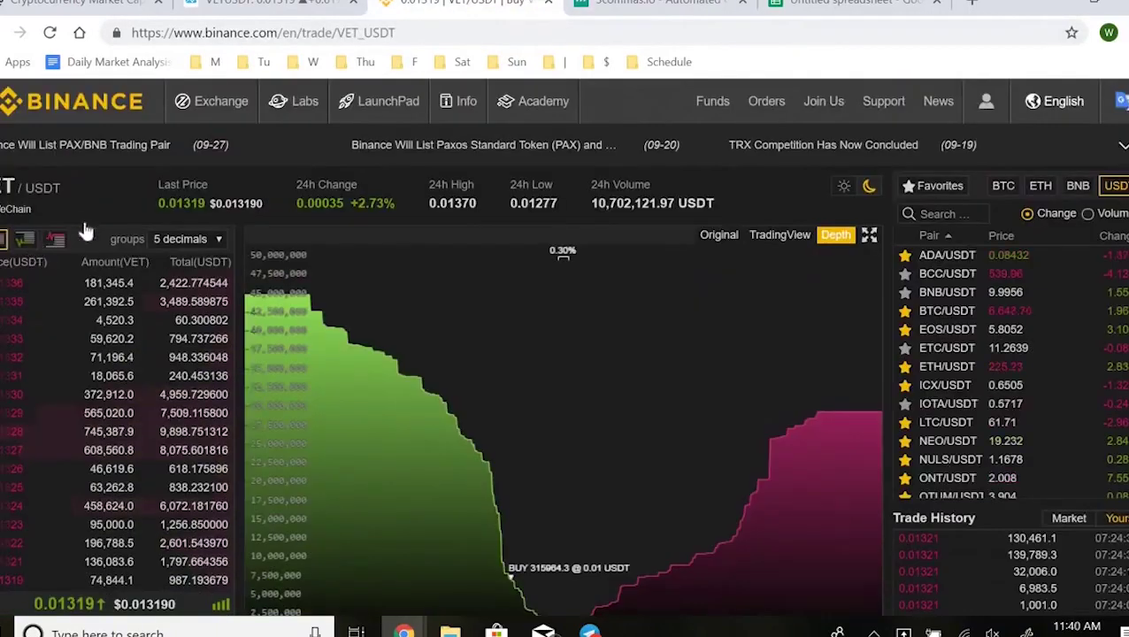
scroll(144, 199, "down", 2)
scroll(177, 292, "down", 1)
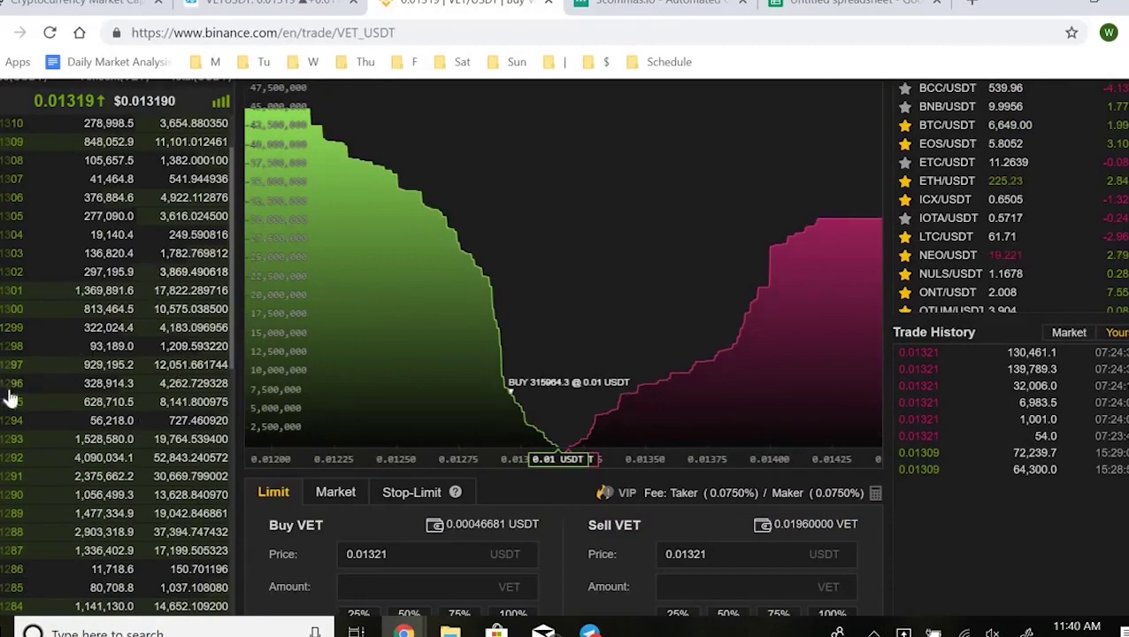
Return to the 3Commas SmartTrade page and review the limit buy price, size from available amount and trailing buy options.
left_click(611, 7)
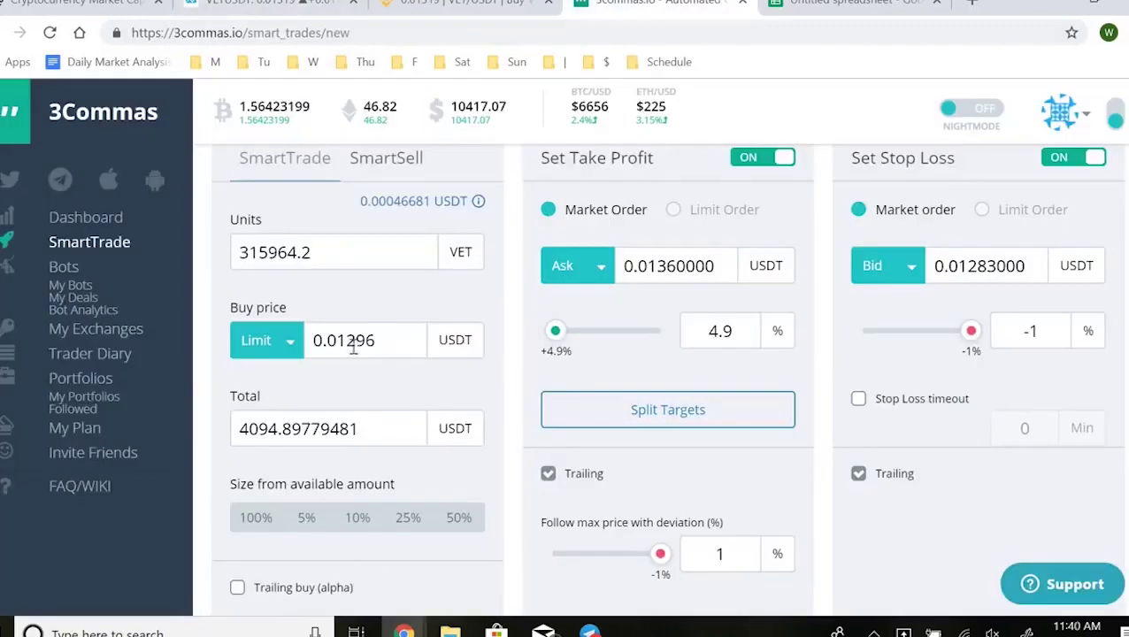
scroll(352, 390, "down", 1)
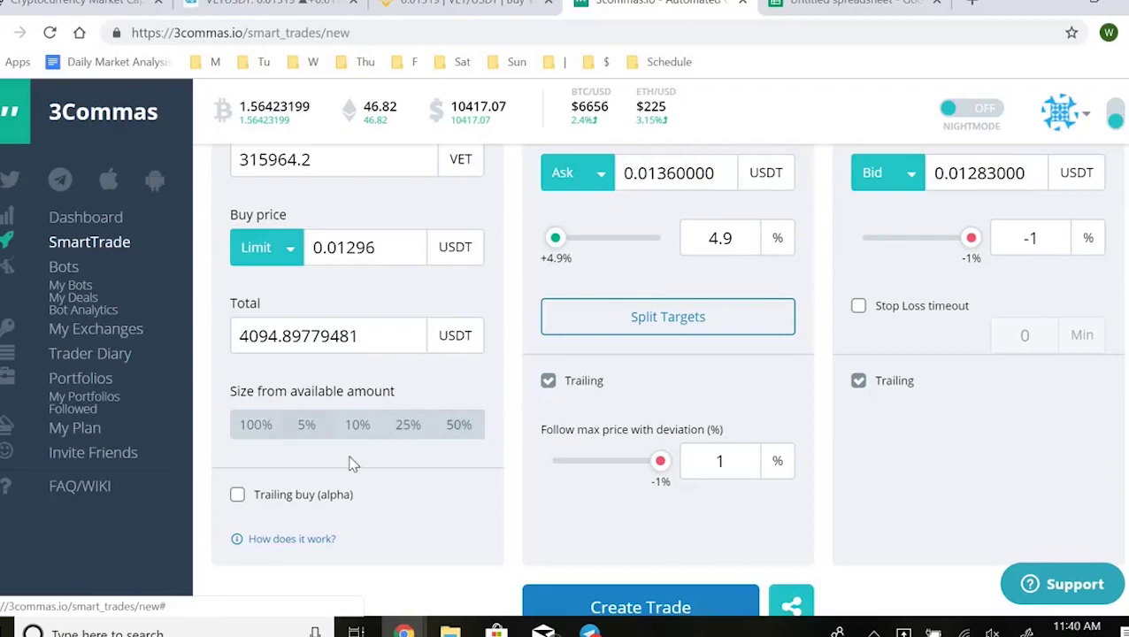
scroll(350, 466, "down", 1)
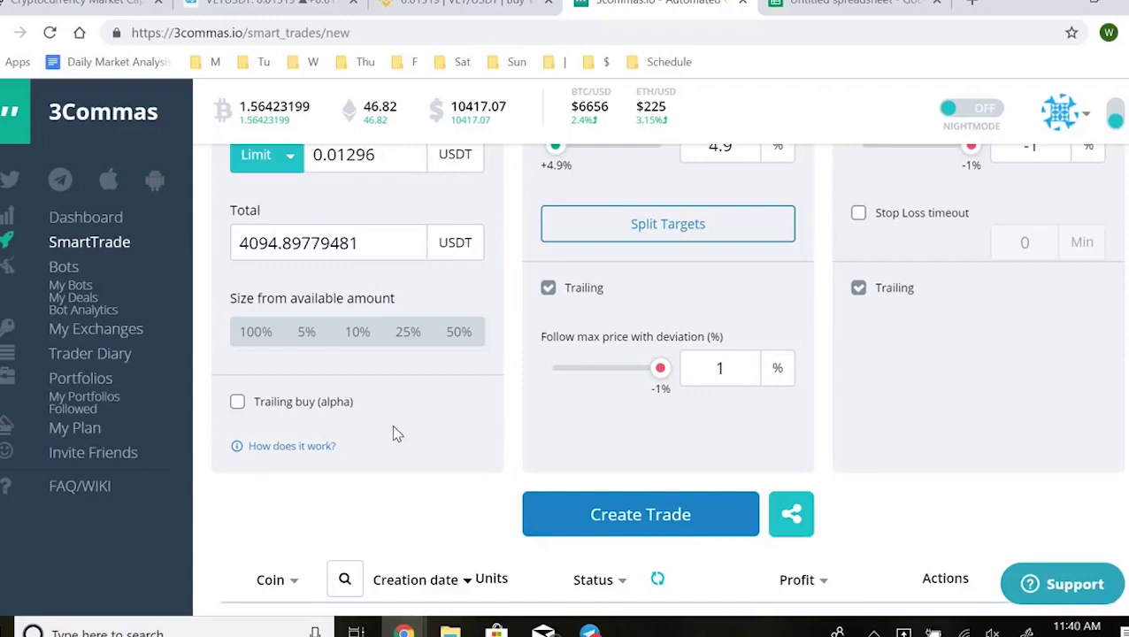
scroll(385, 421, "up", 3)
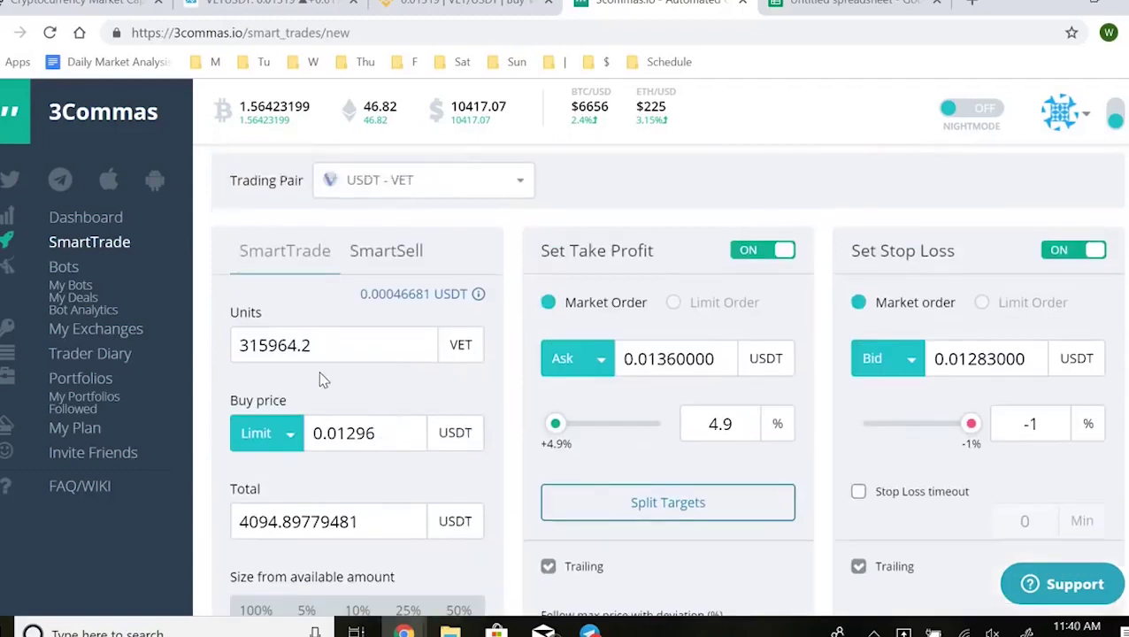
Set the take profit percentage of the VET trade to 5%.
scroll(378, 390, "down", 1)
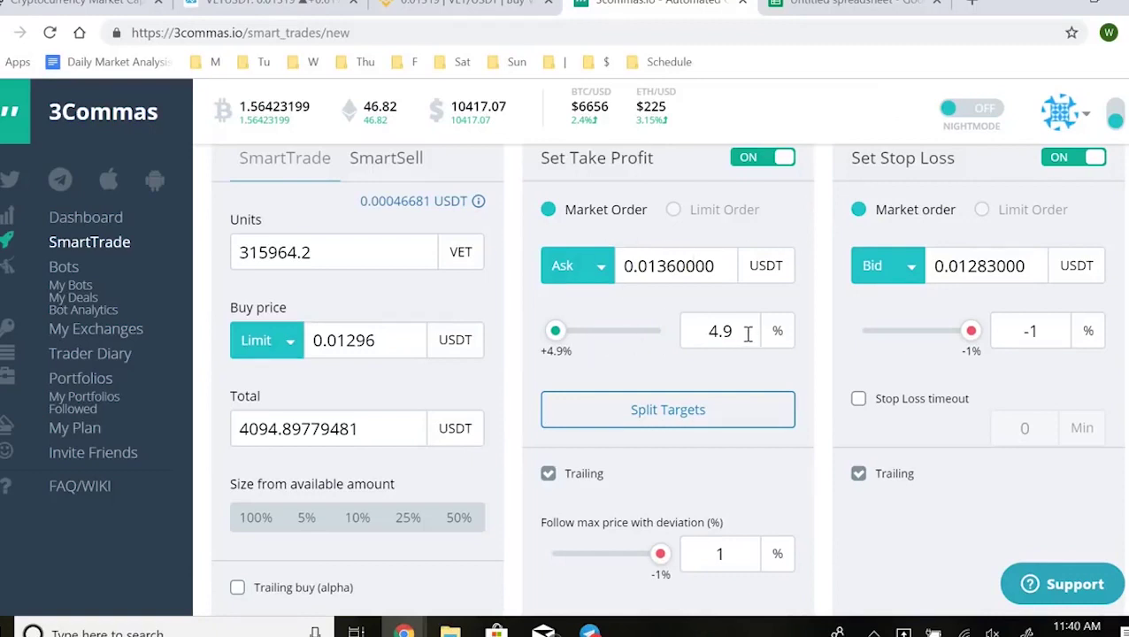
left_click_drag(747, 334, 668, 337)
type("5")
left_click(652, 353)
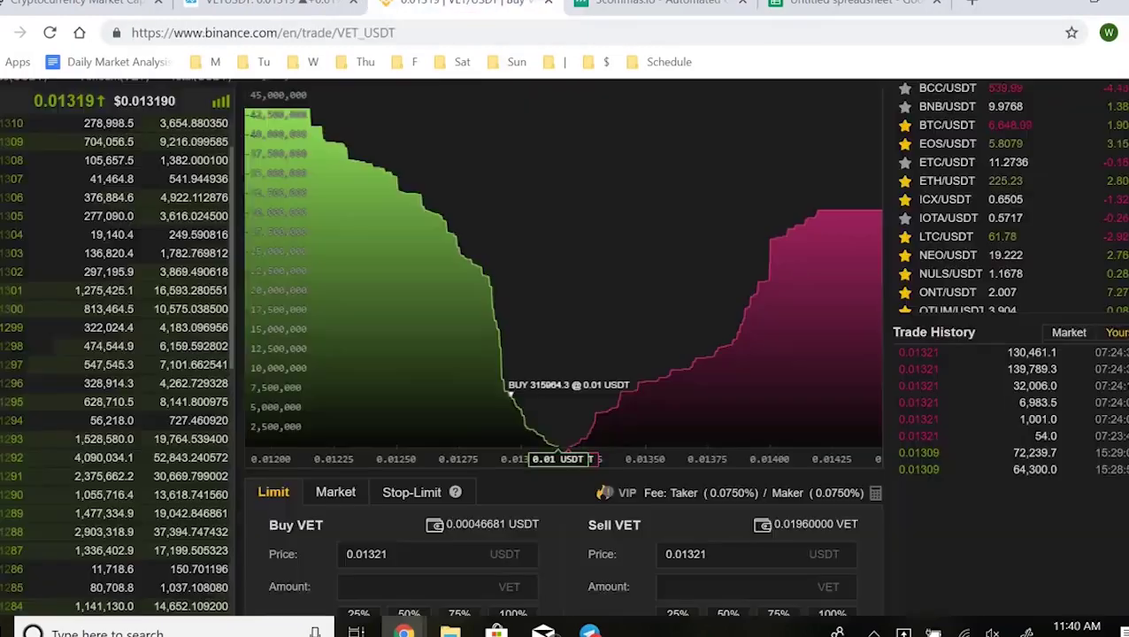
Switch to Binance, show only the sell orders for VET/USDT and examine them up to the 0.01392 price level.
left_click(462, 5)
scroll(212, 186, "up", 3)
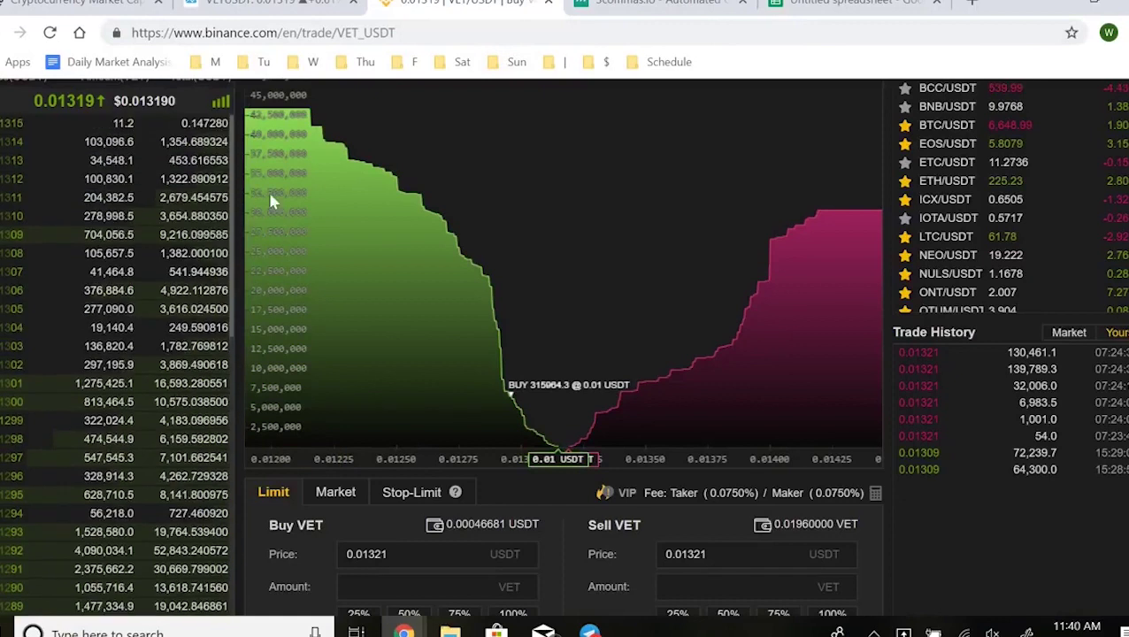
scroll(188, 216, "up", 2)
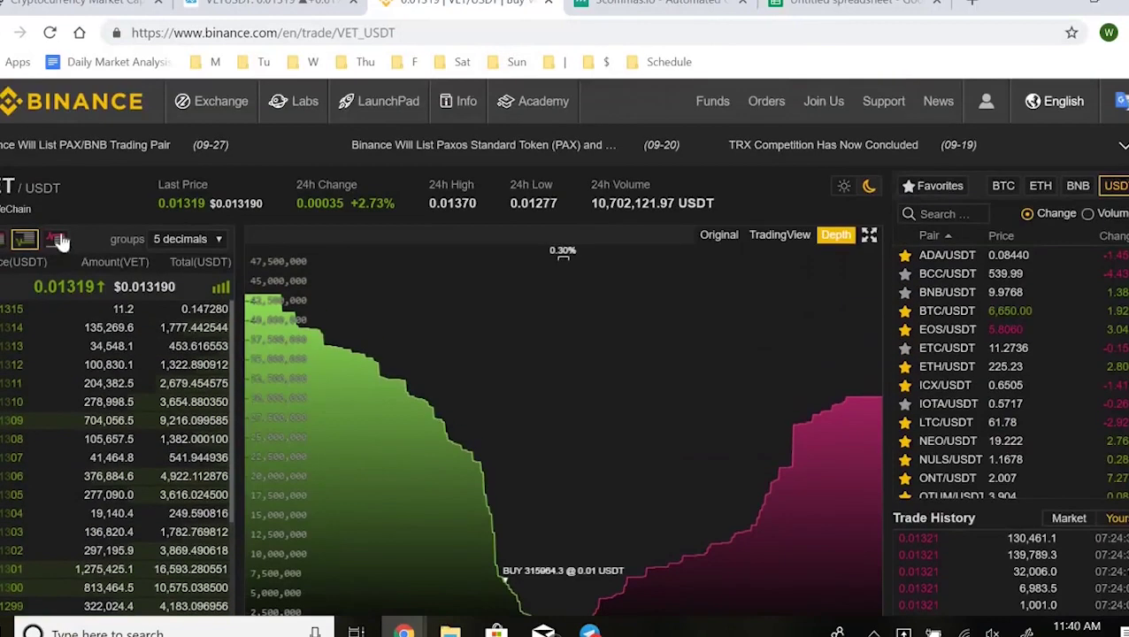
scroll(158, 190, "up", 3)
scroll(133, 287, "down", 3)
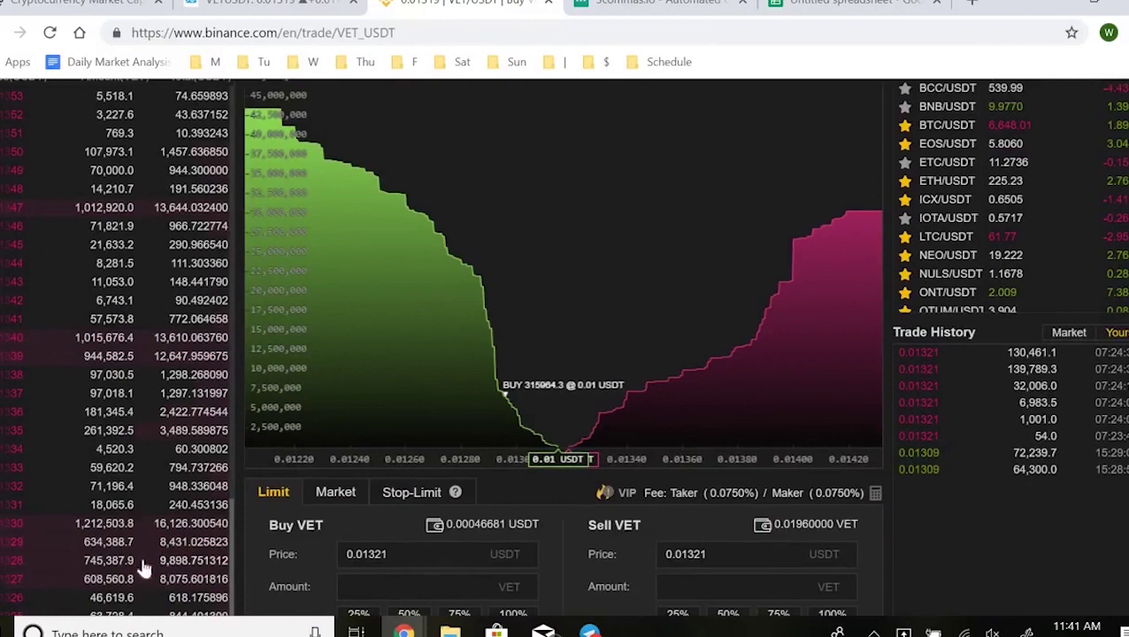
scroll(117, 348, "up", 2)
scroll(118, 347, "up", 2)
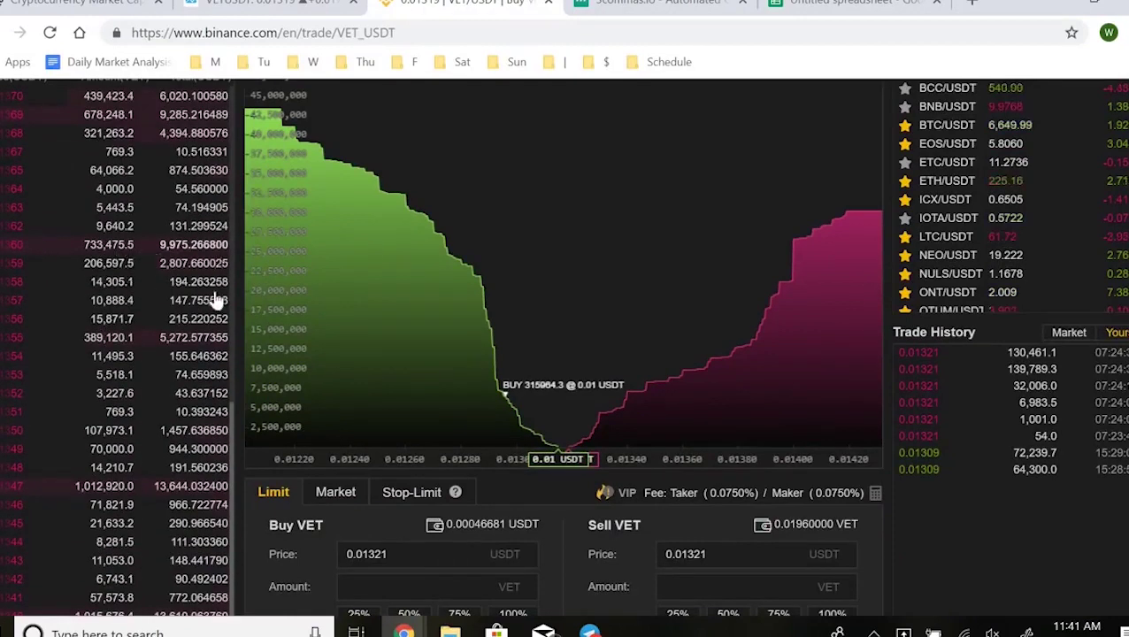
scroll(213, 294, "up", 1)
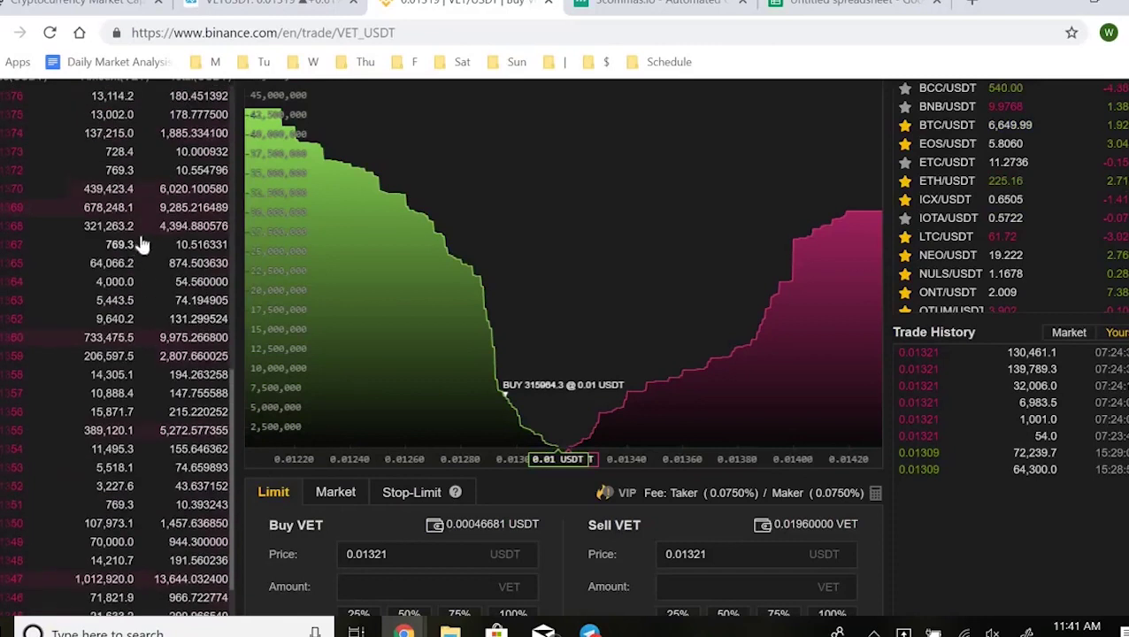
scroll(142, 231, "up", 1)
scroll(159, 267, "up", 3)
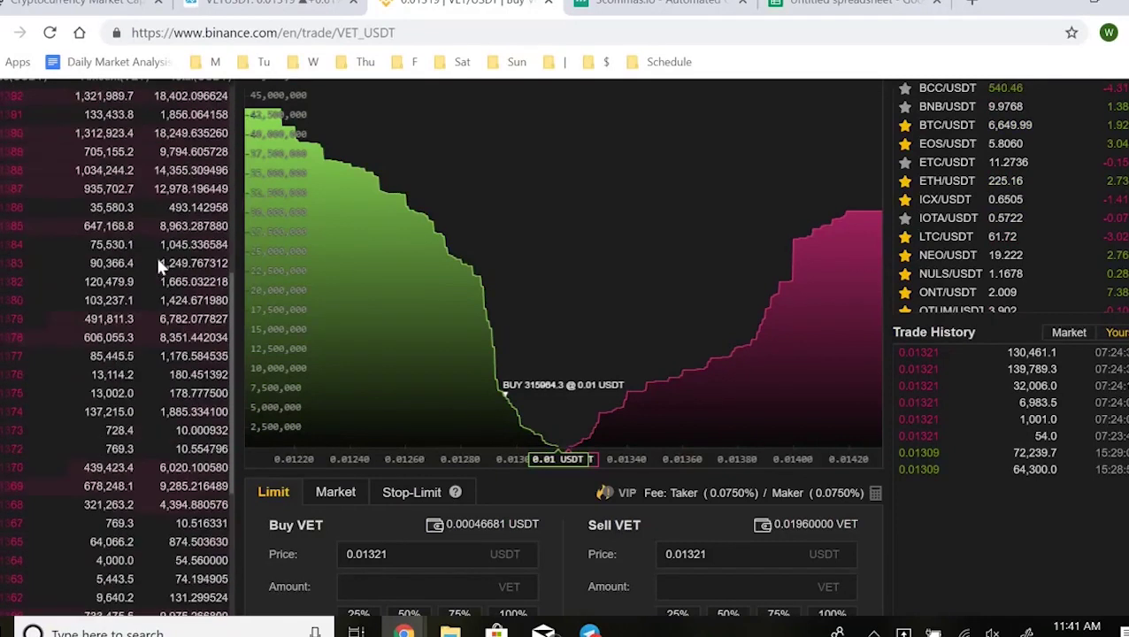
scroll(163, 329, "down", 1)
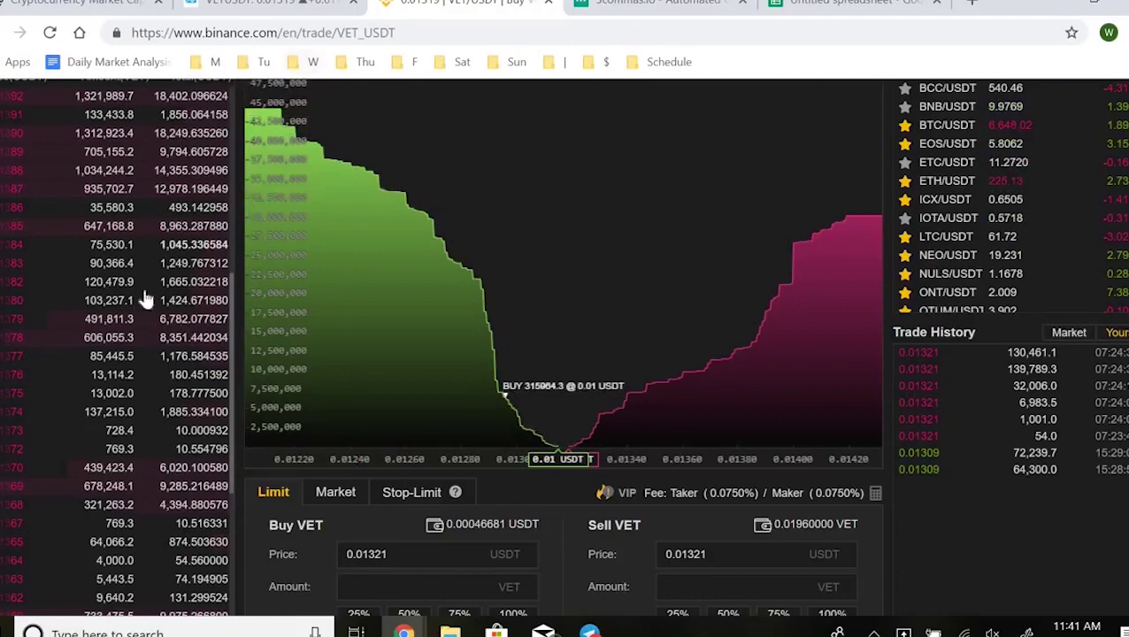
Switch back to 3Commas and set the take profit Ask price to 0.01380 USDT.
left_click(651, 6)
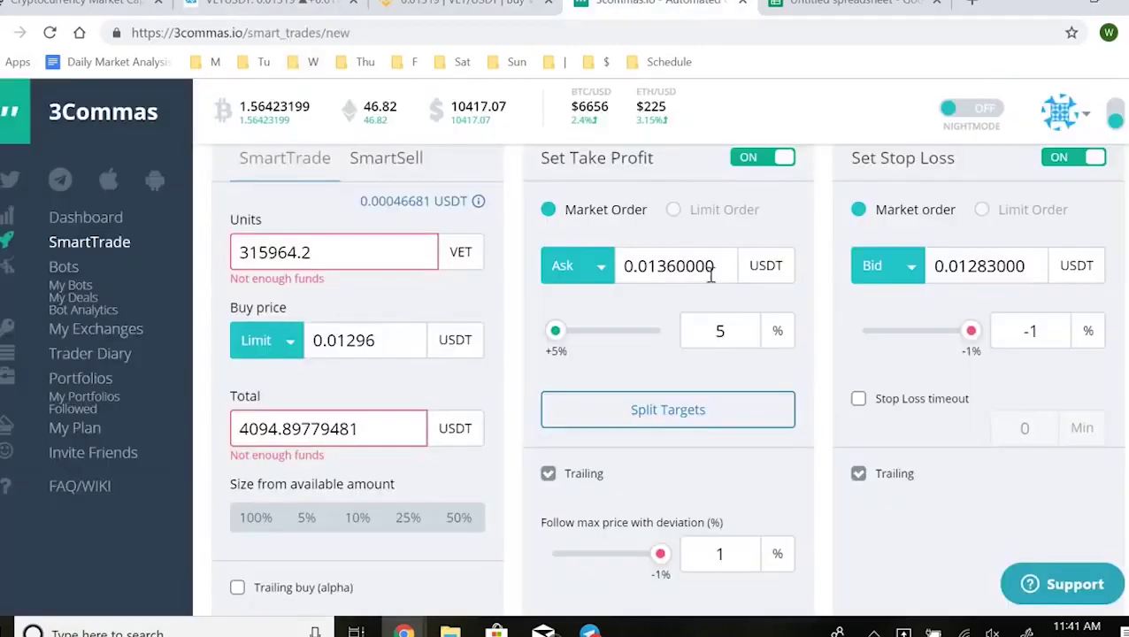
left_click(677, 268)
key("BackSpace")
type("8")
left_click(672, 363)
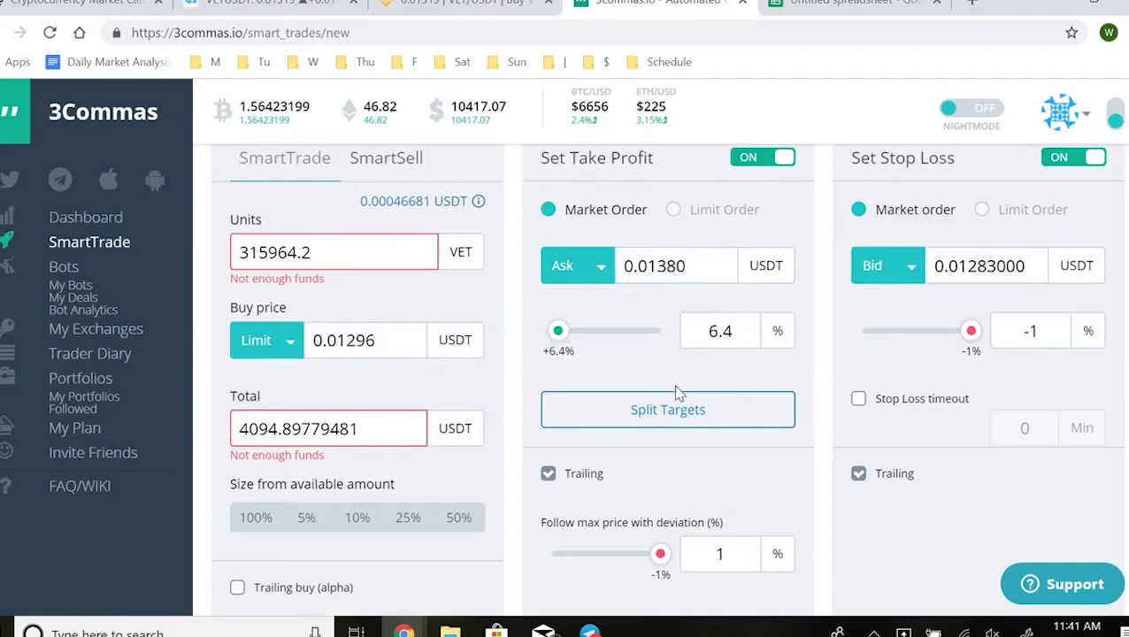
Review the take profit target together with its split targets, trailing and maximum price deviation settings.
scroll(673, 387, "down", 1)
scroll(699, 354, "up", 1)
scroll(693, 301, "down", 2)
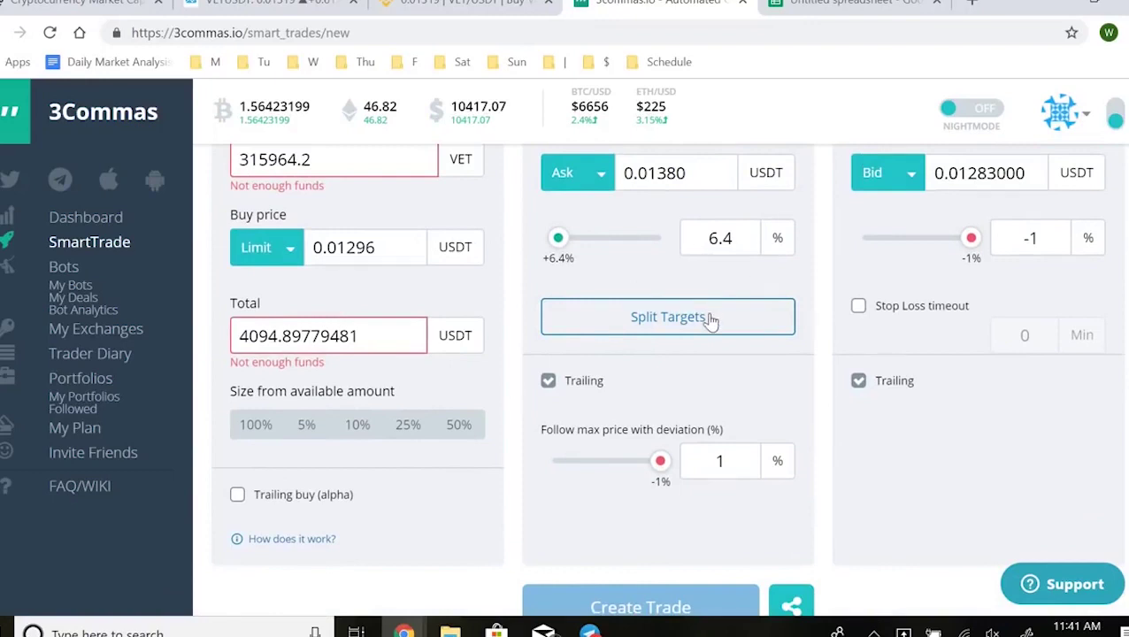
scroll(713, 312, "up", 2)
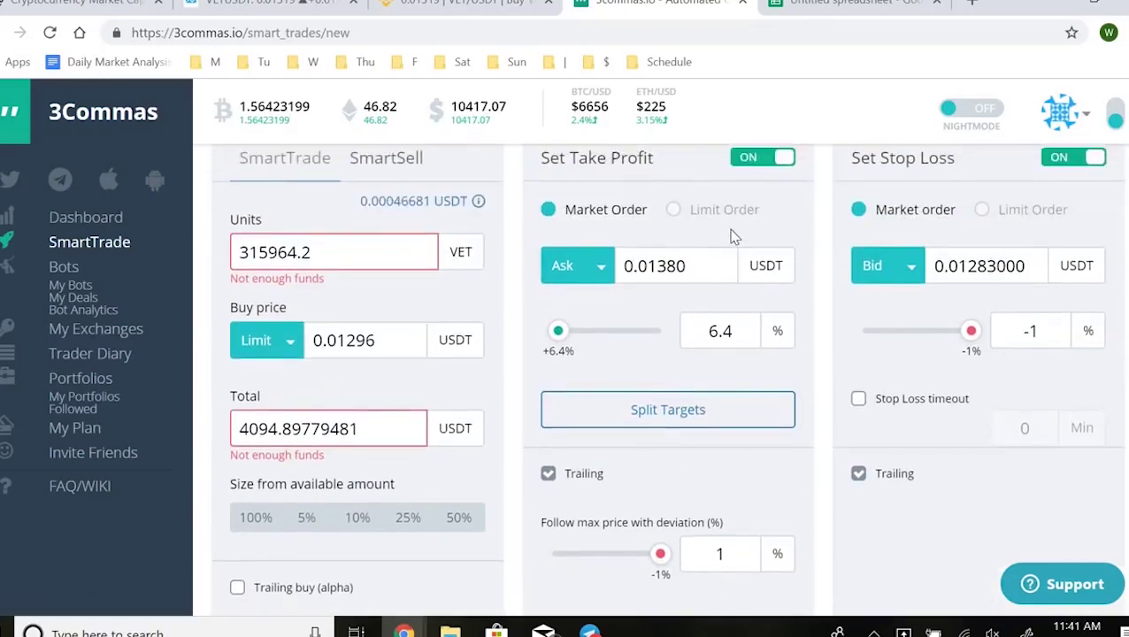
scroll(657, 310, "down", 2)
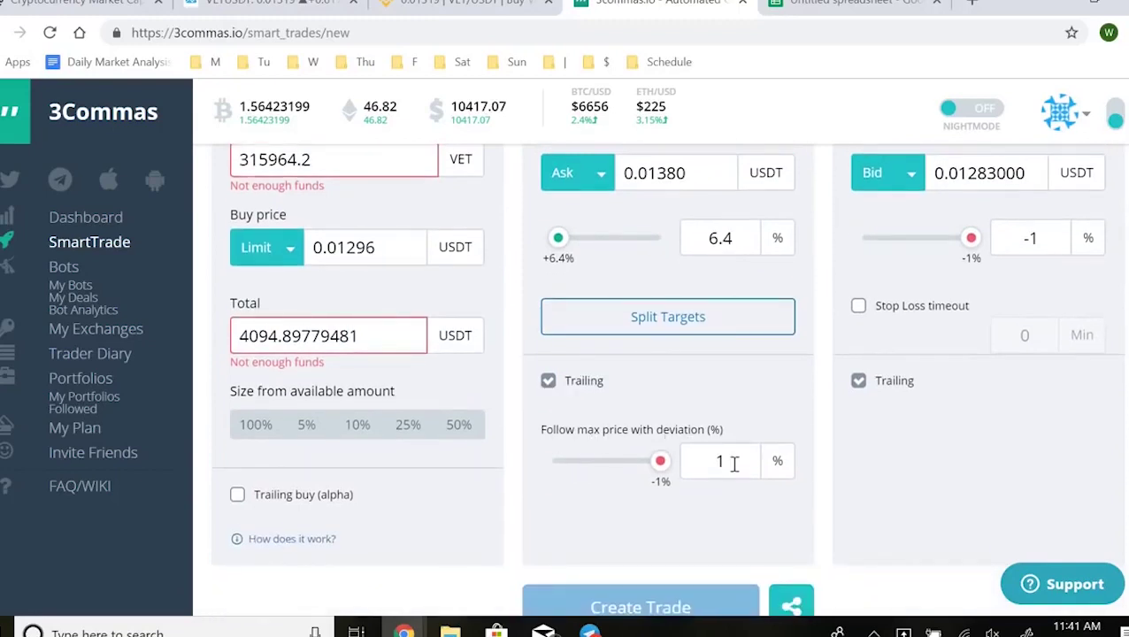
scroll(767, 425, "up", 2)
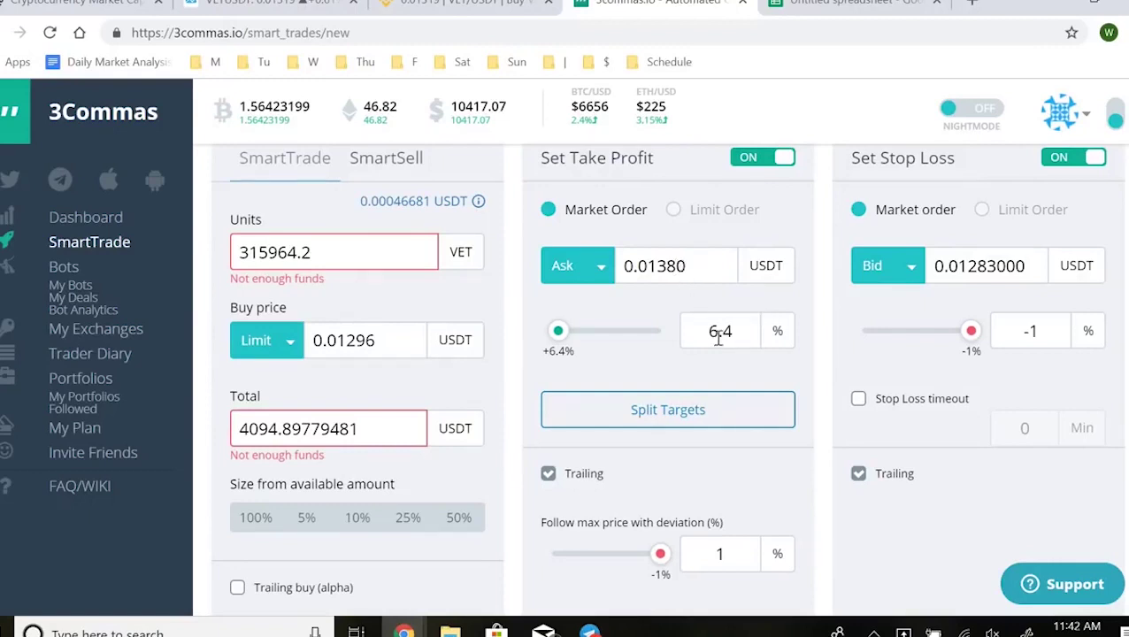
Check the 0.01380 sell level in the Binance order book, and return to 3Commas to review the trailing and stop loss settings.
left_click(464, 4)
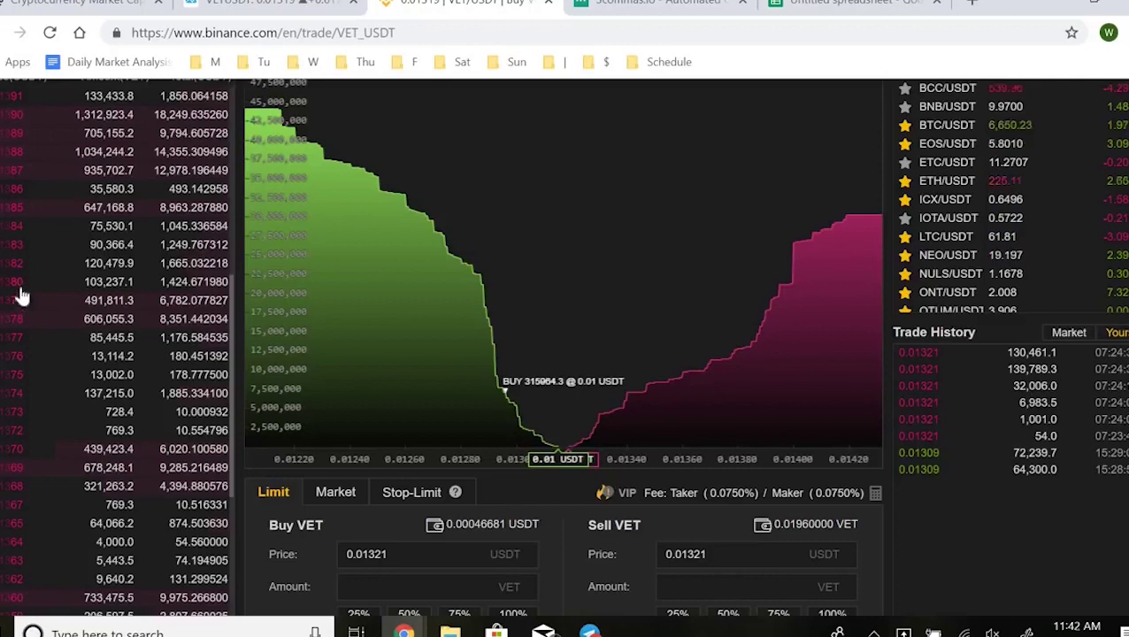
left_click(630, 5)
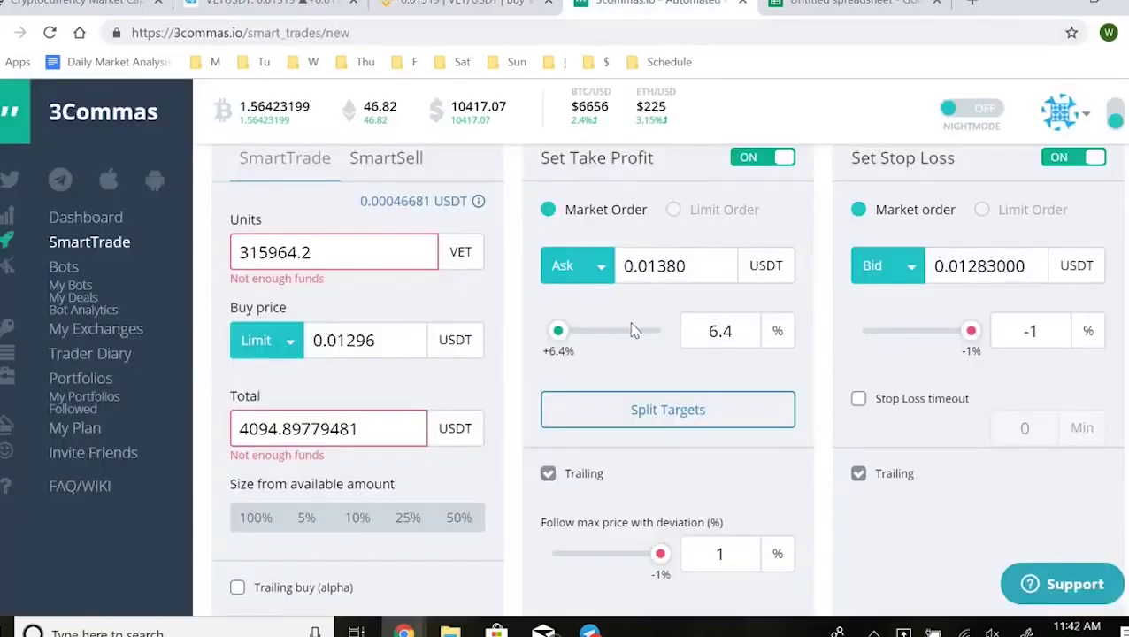
scroll(631, 330, "down", 1)
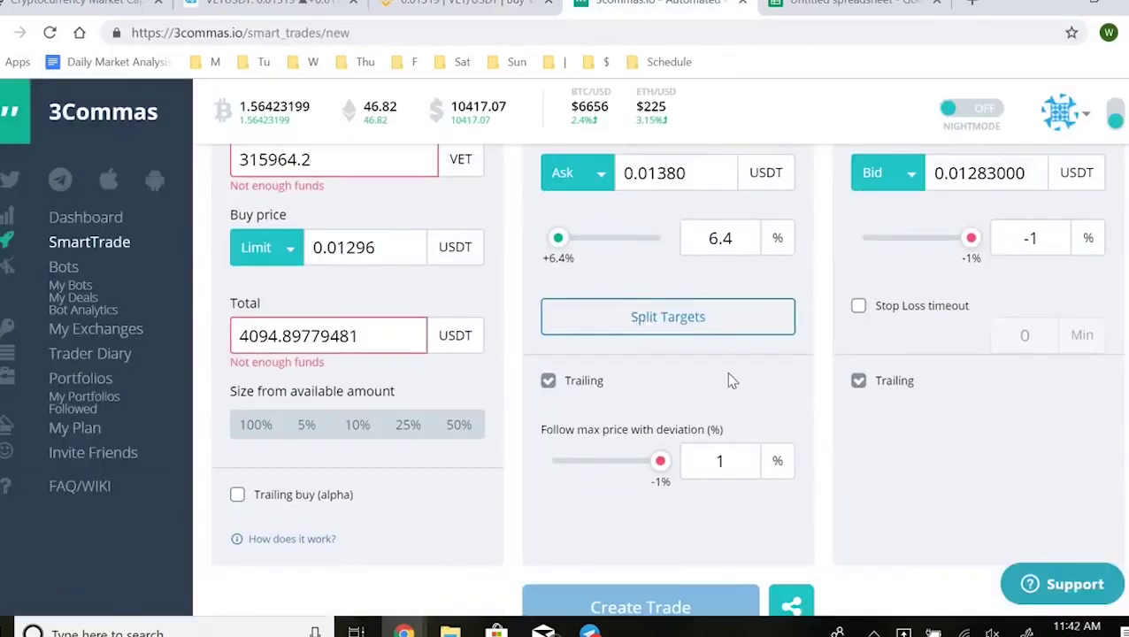
scroll(732, 380, "down", 1)
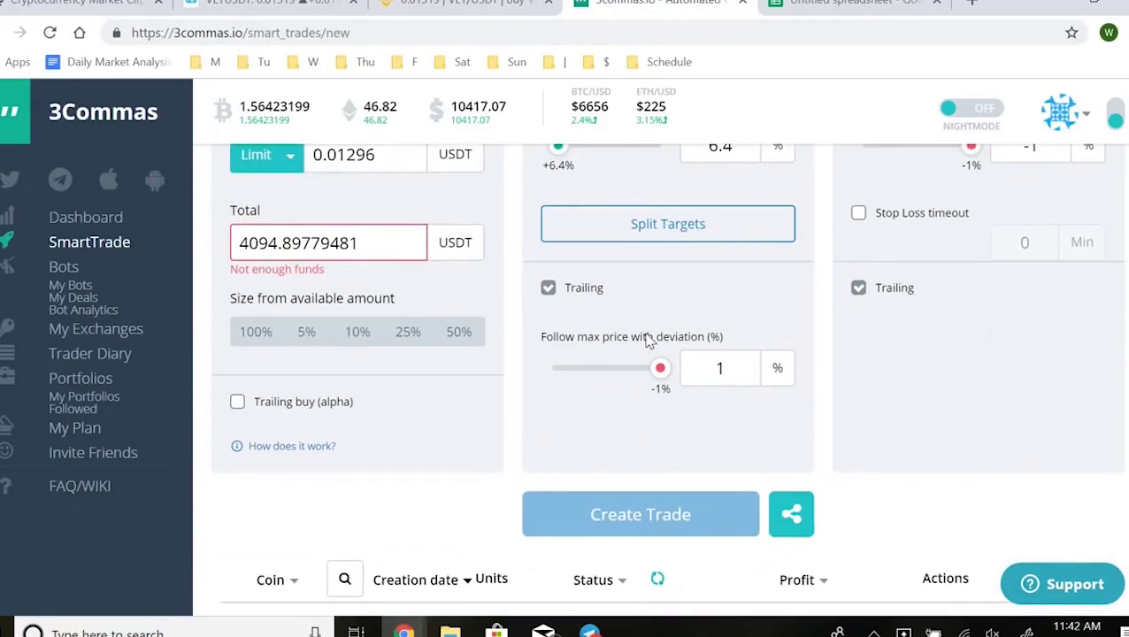
scroll(650, 341, "up", 4)
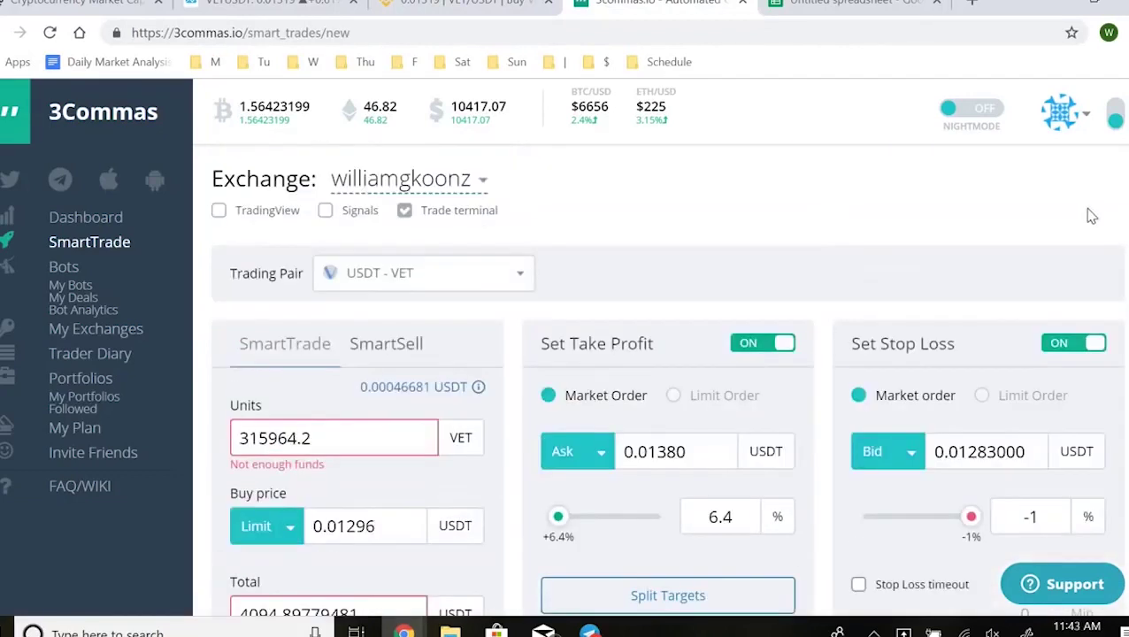
scroll(972, 297, "down", 2)
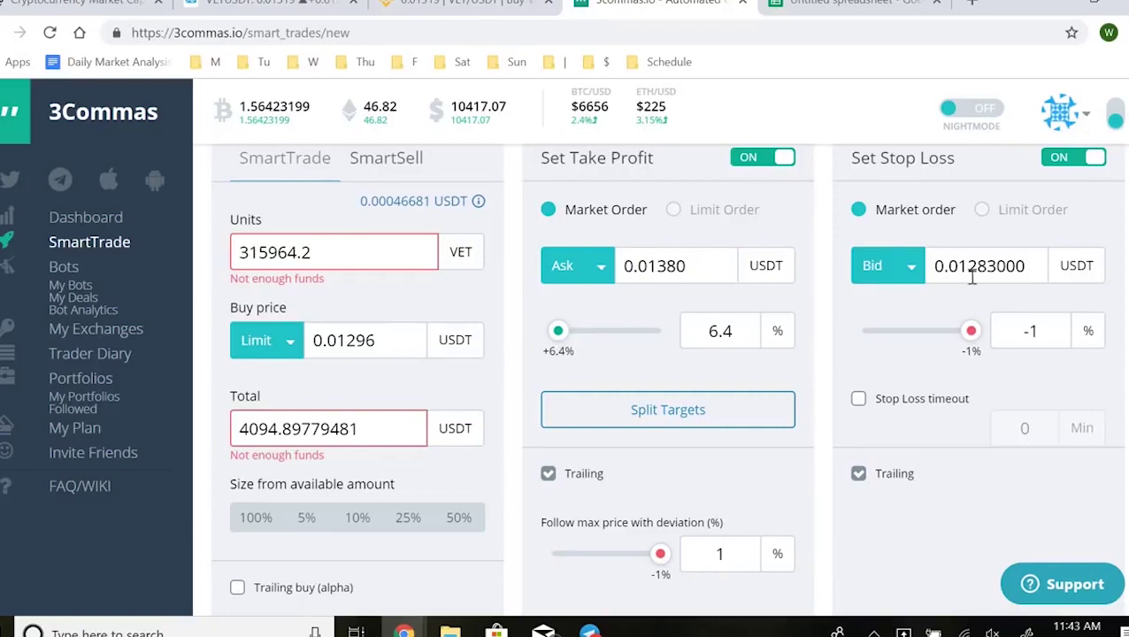
Show only the VET/USDT buy orders on Binance, examine them down to 0.01282, and return to 3Commas to review the trailing stop loss.
left_click(451, 8)
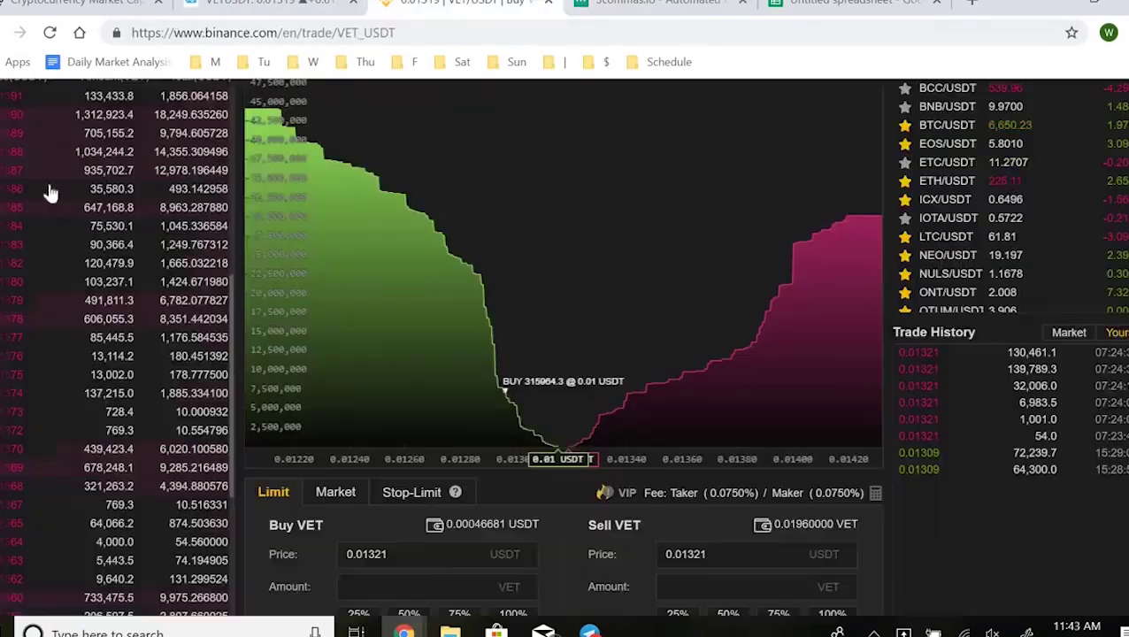
scroll(309, 563, "up", 3)
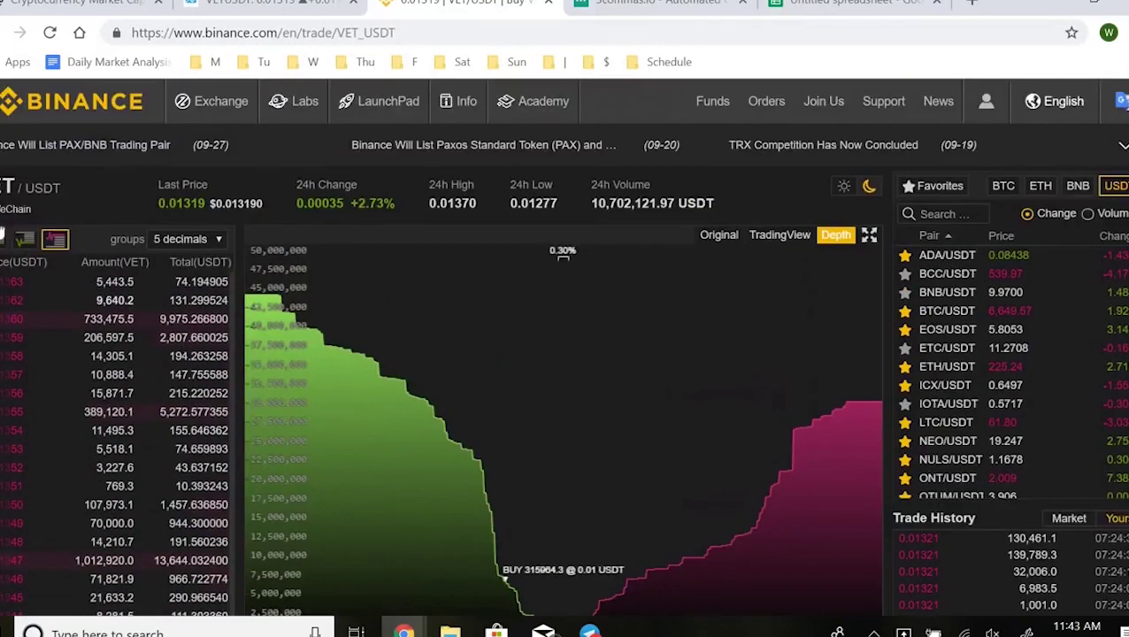
scroll(126, 186, "down", 6)
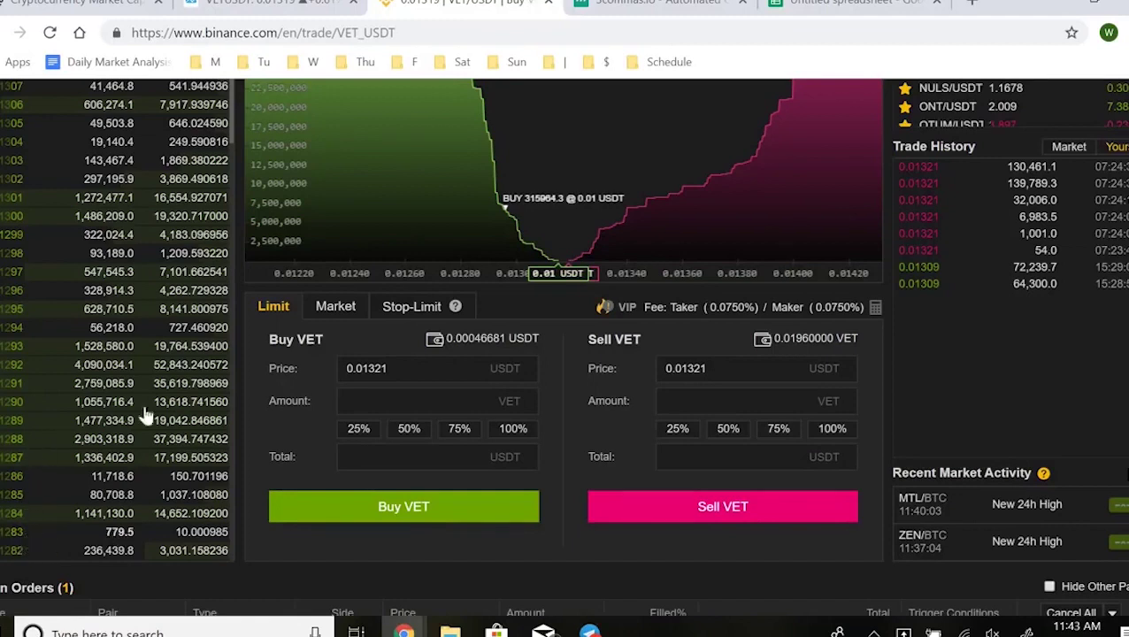
key("ctrl+Tab")
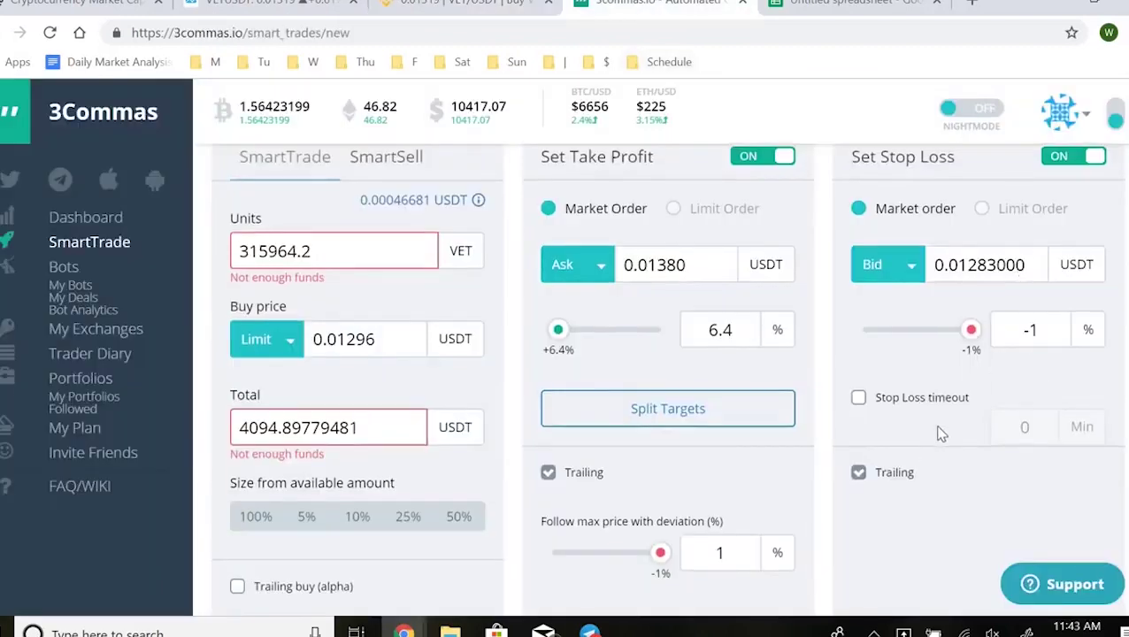
scroll(936, 424, "down", 1)
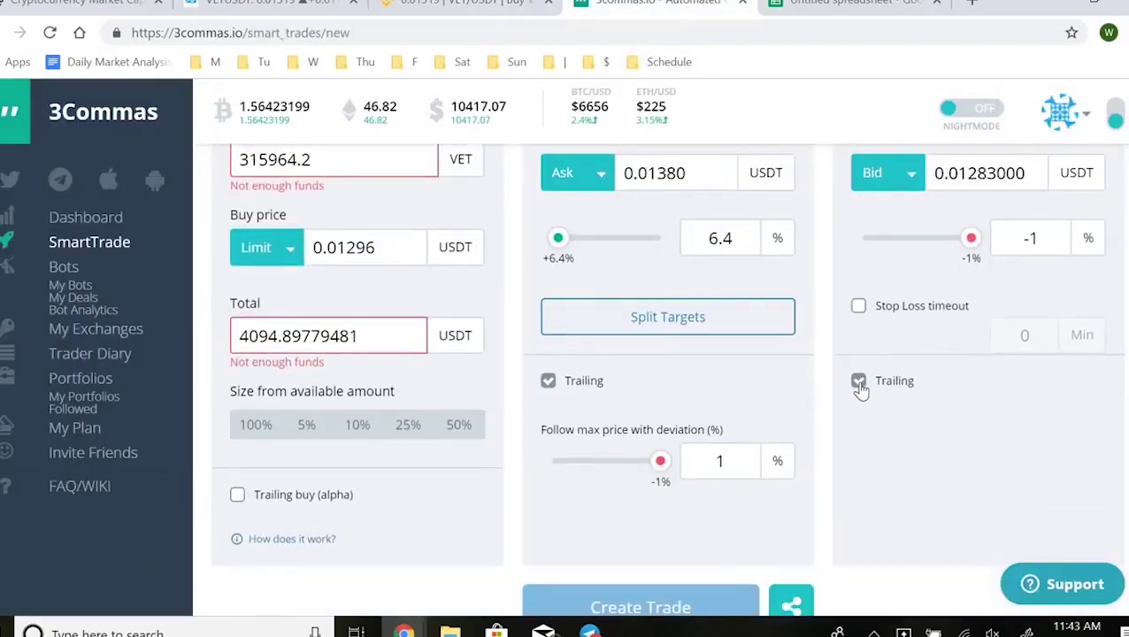
scroll(861, 391, "up", 1)
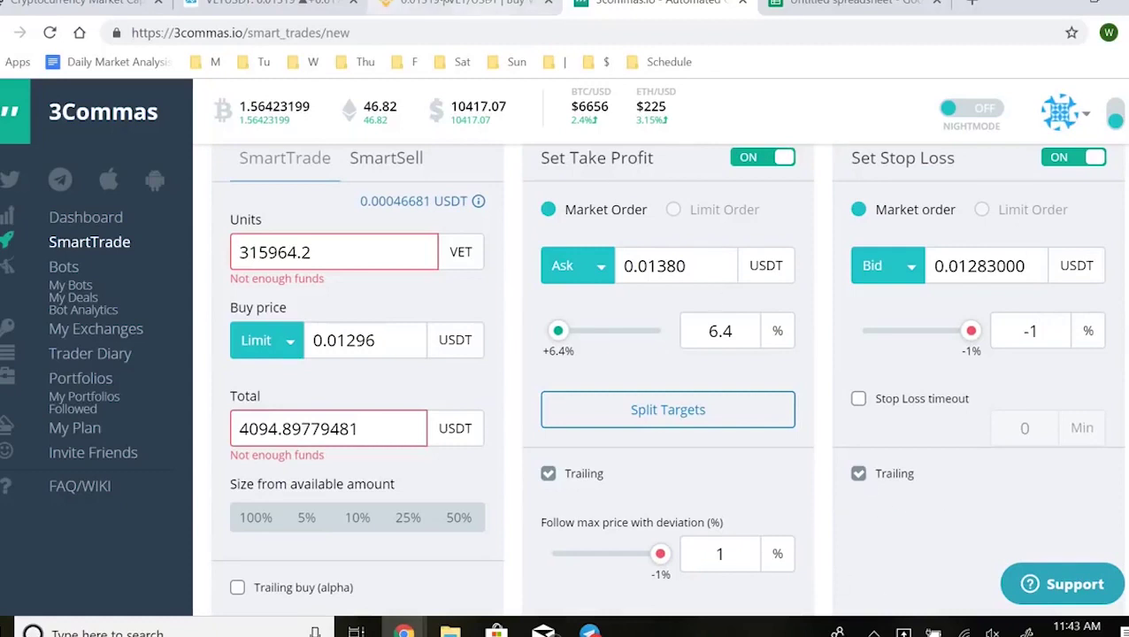
Switch to TradingView, dismiss the NEOUSDT alert, and measure a drop of about 1% from 0.01320 beside the latest VETUSDT candles.
left_click(318, 5)
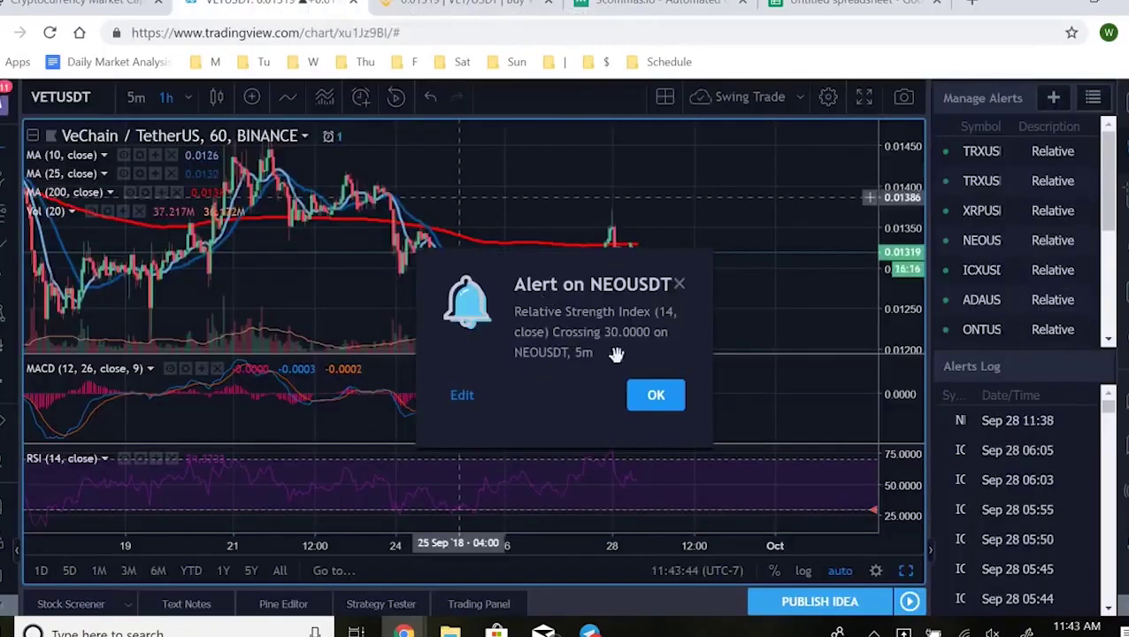
left_click(656, 395)
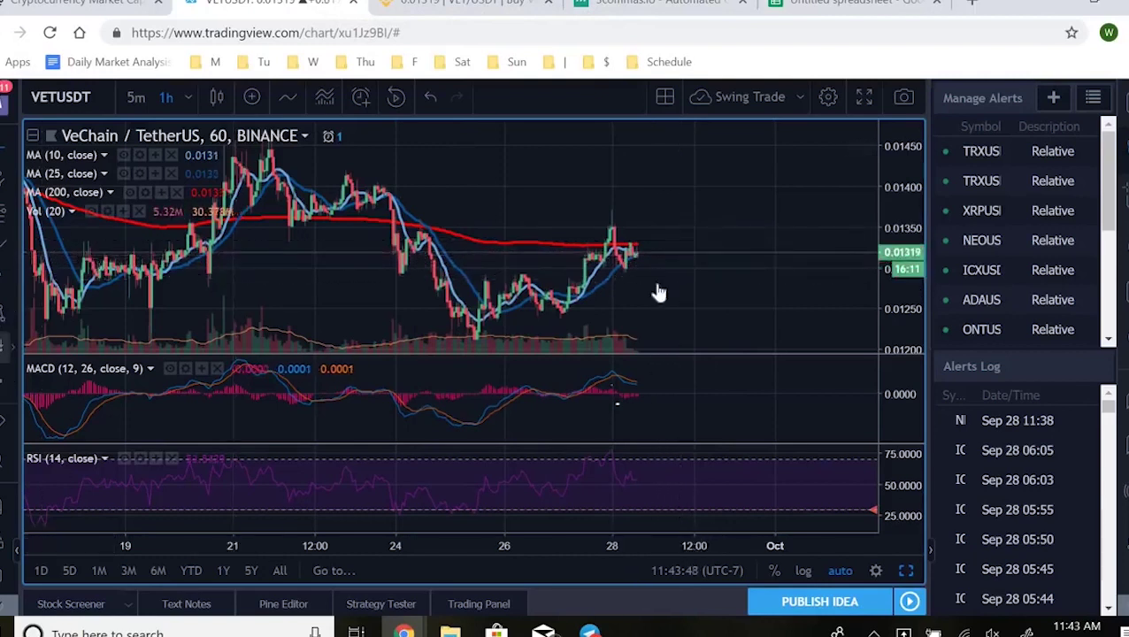
left_click(698, 251, "shift")
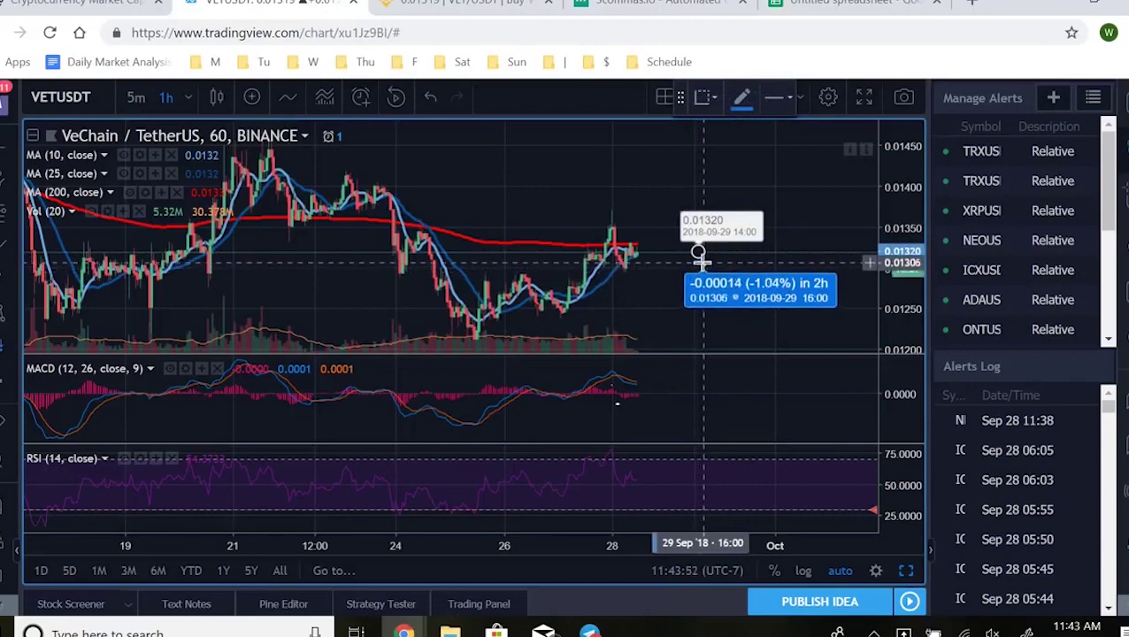
left_click(701, 262)
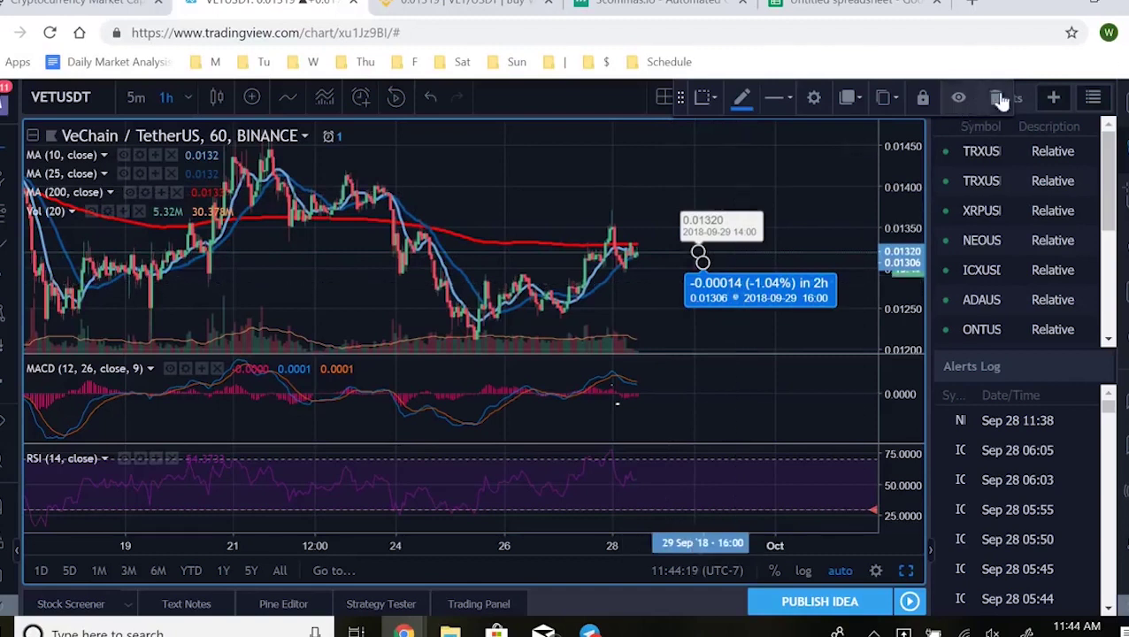
Review the SmartTrade stop loss settings and the placed USDT_VET order in 3Commas, and check the growth table in Google Sheets.
left_click(660, 7)
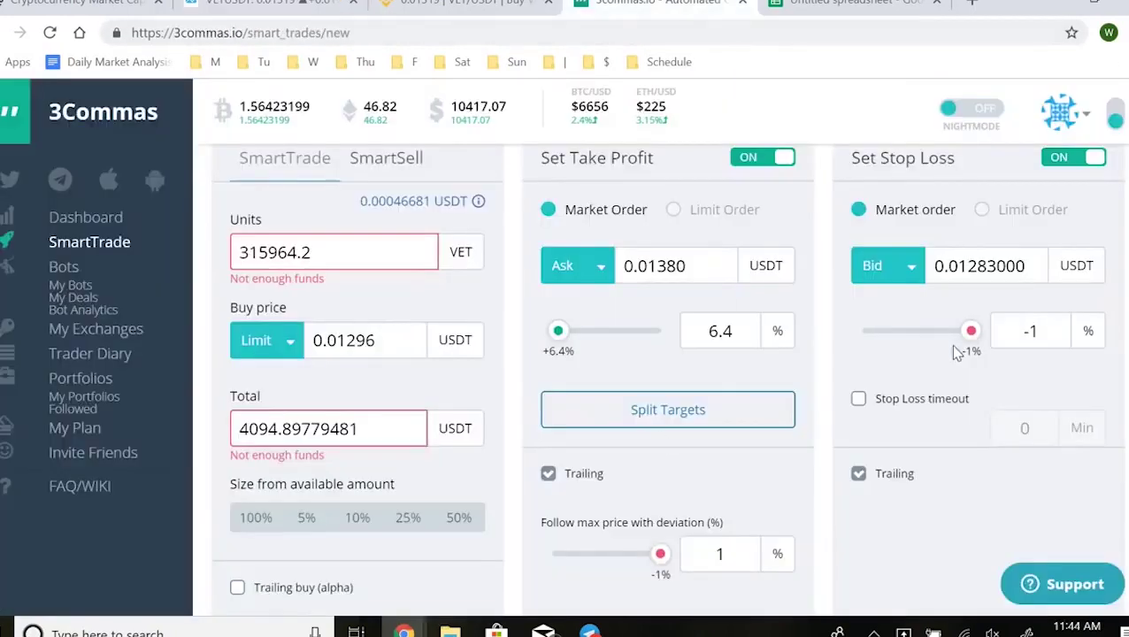
scroll(929, 390, "down", 1)
scroll(925, 390, "up", 1)
scroll(929, 394, "down", 3)
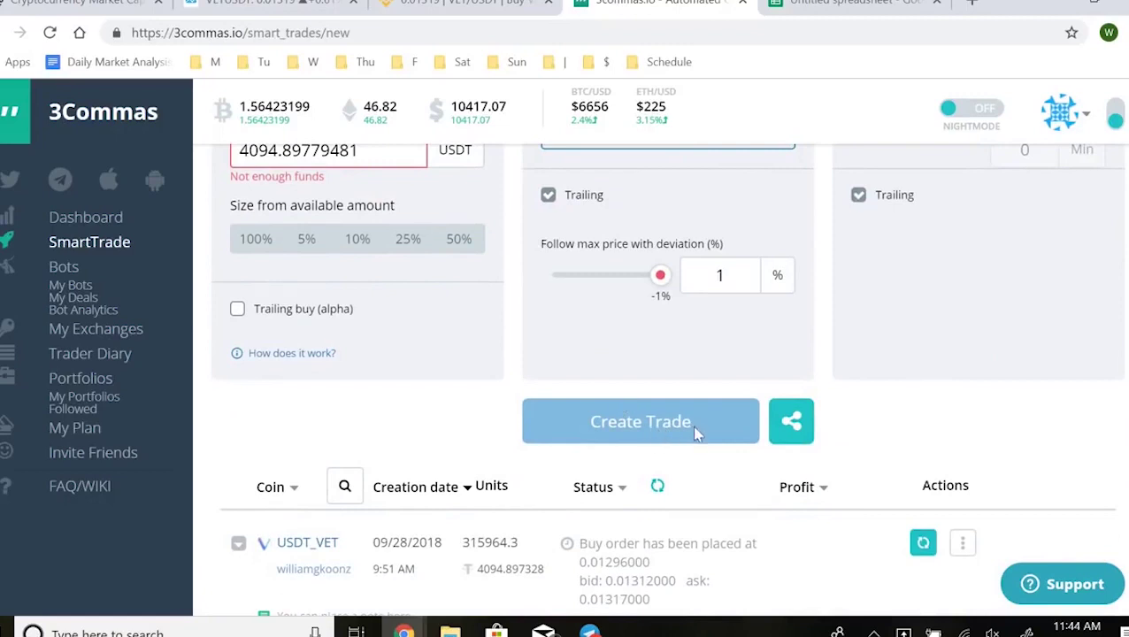
scroll(691, 424, "down", 2)
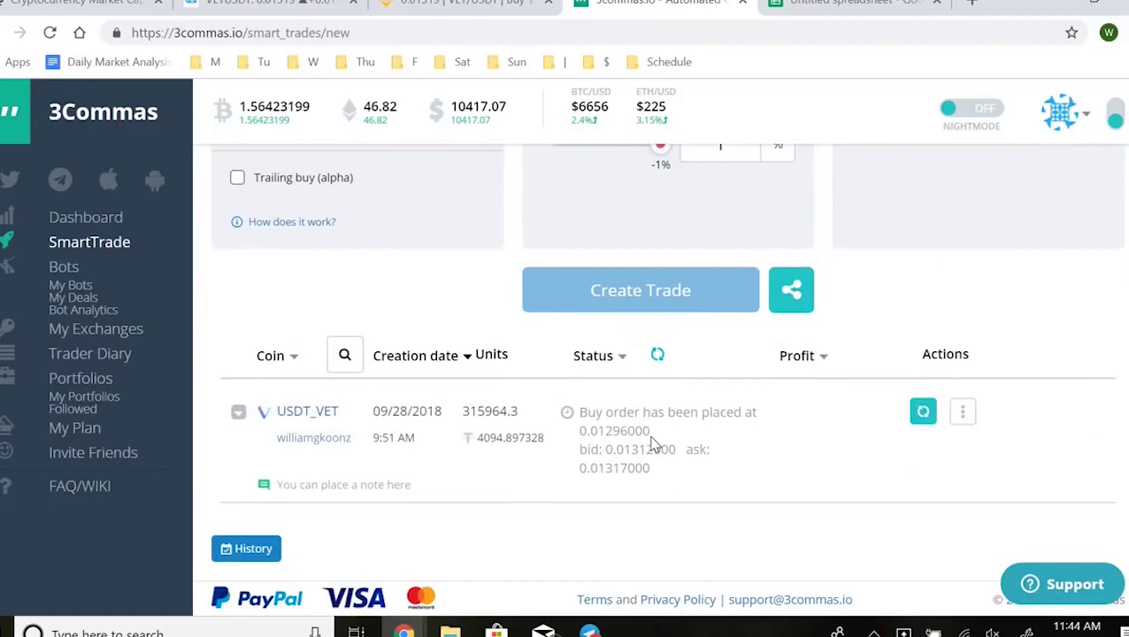
left_click(798, 7)
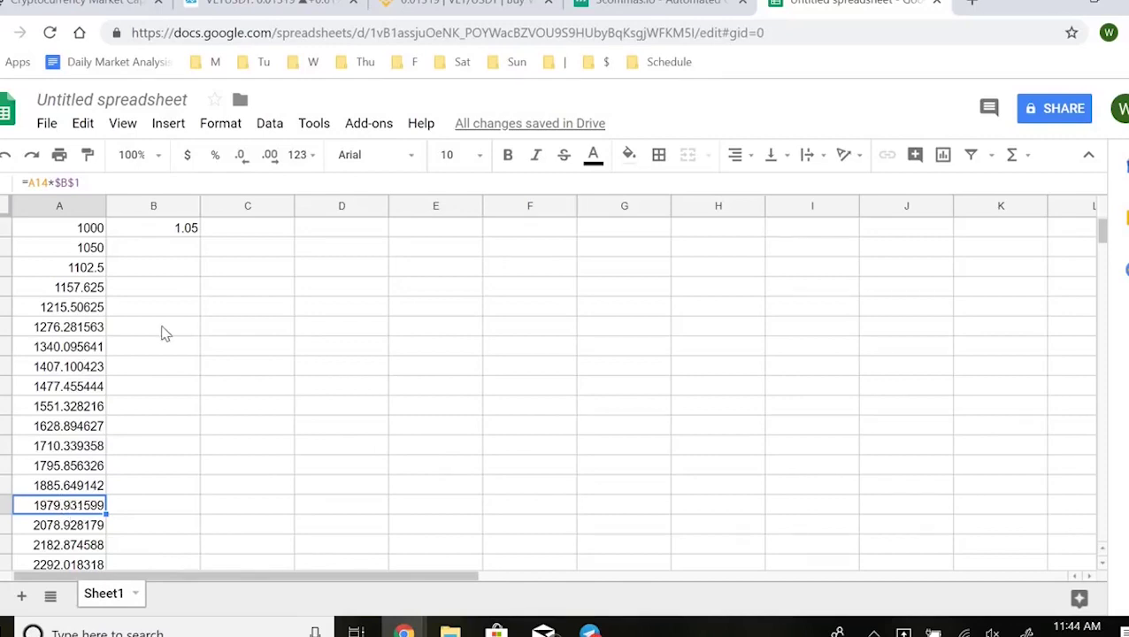
Switch the VETUSDT chart in TradingView to 5 minutes and measure the rise from about 0.01302 up to the 28 September peak.
left_click(265, 4)
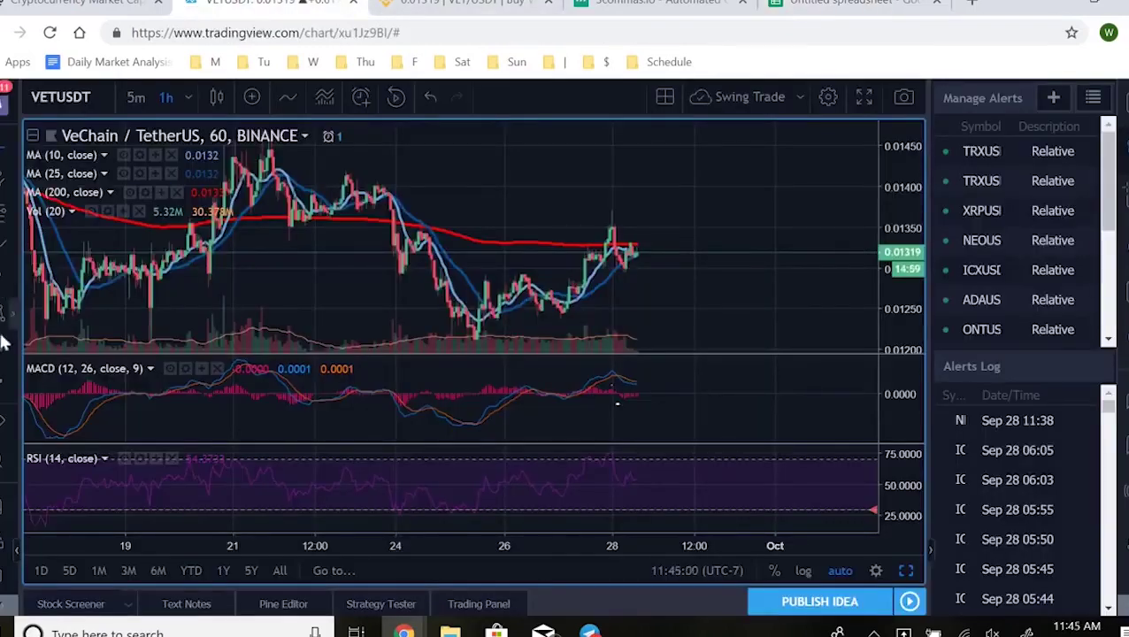
left_click(135, 95)
scroll(623, 274, "down", 3)
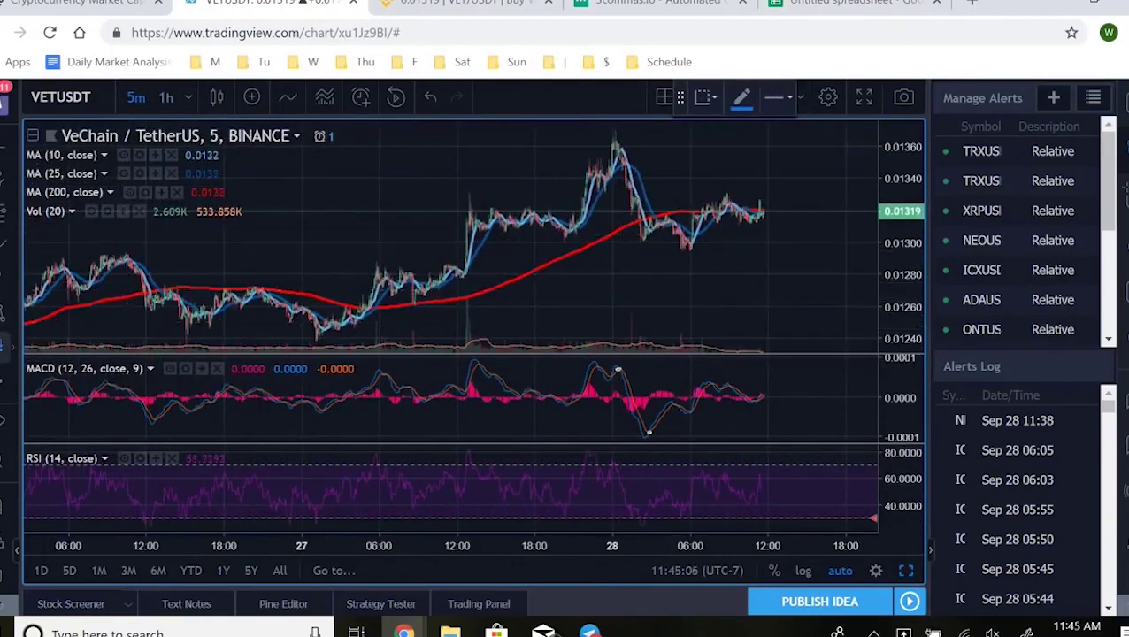
left_click(12, 336)
left_click(71, 364)
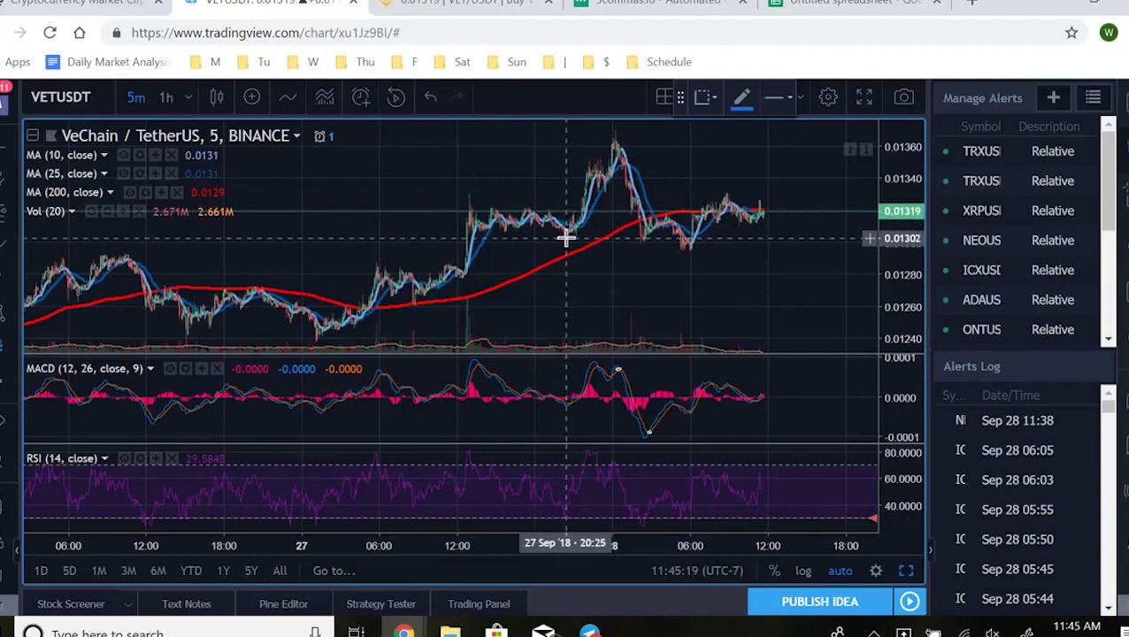
left_click(565, 237, "shift")
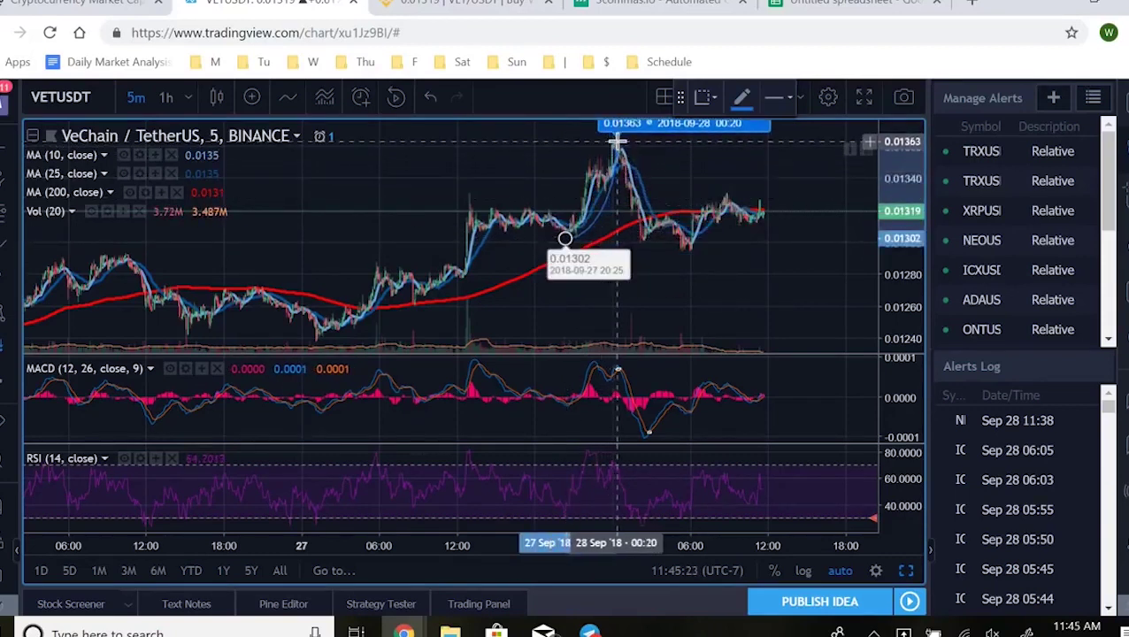
Move the measurement's start to the 27 September breakout at about 0.01303, and delete the measurement.
scroll(670, 142, "down", 5)
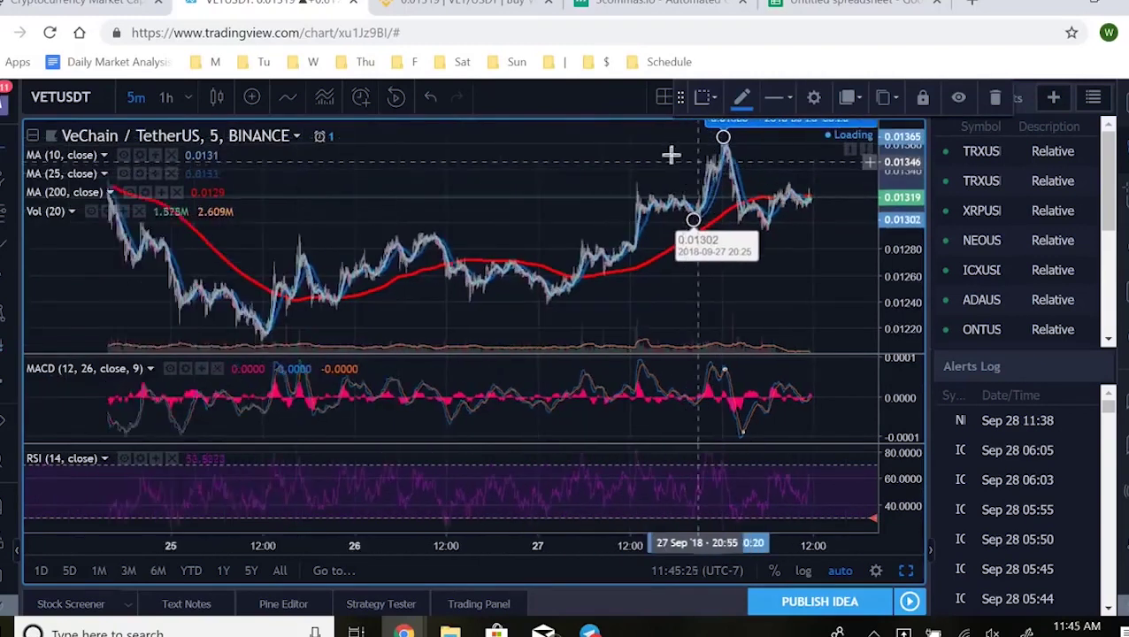
left_click_drag(725, 168, 727, 247)
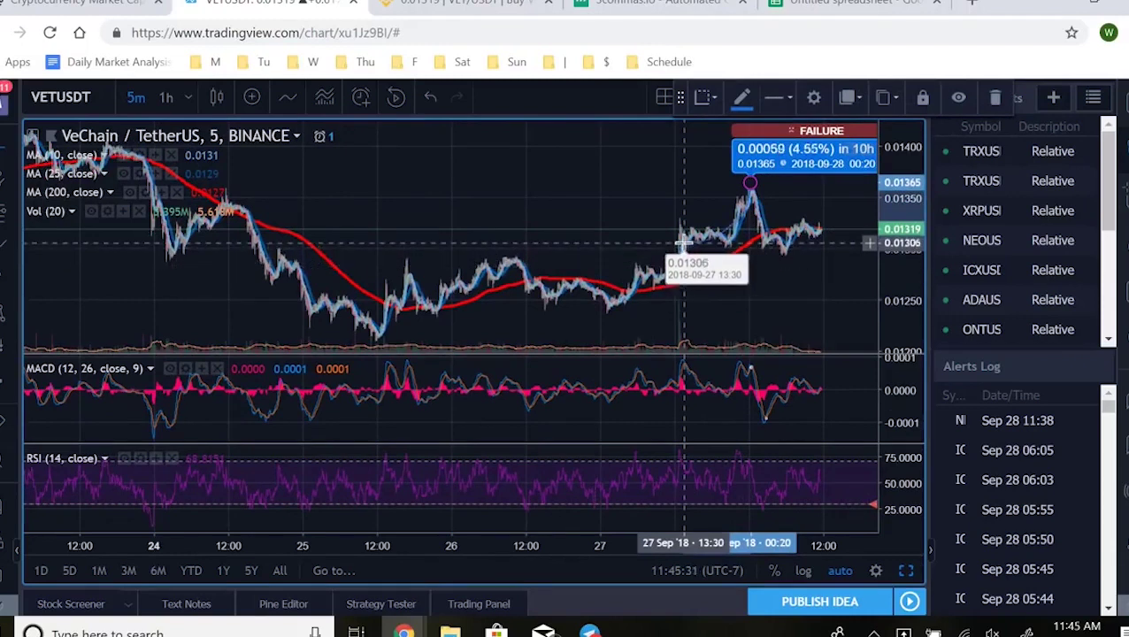
left_click(682, 245)
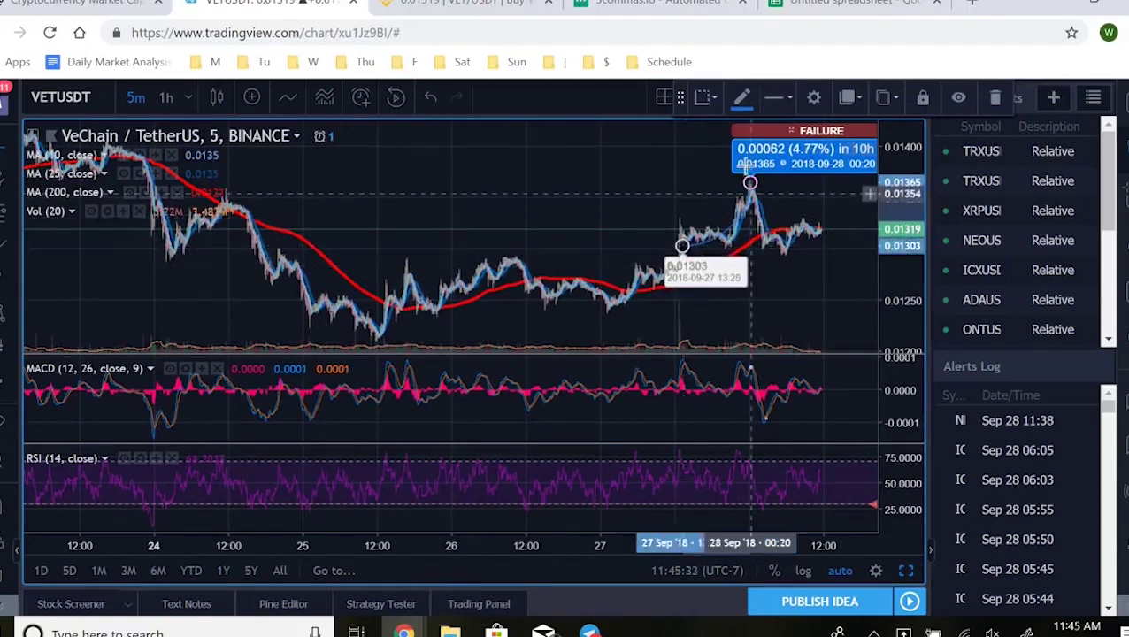
left_click_drag(618, 172, 555, 171)
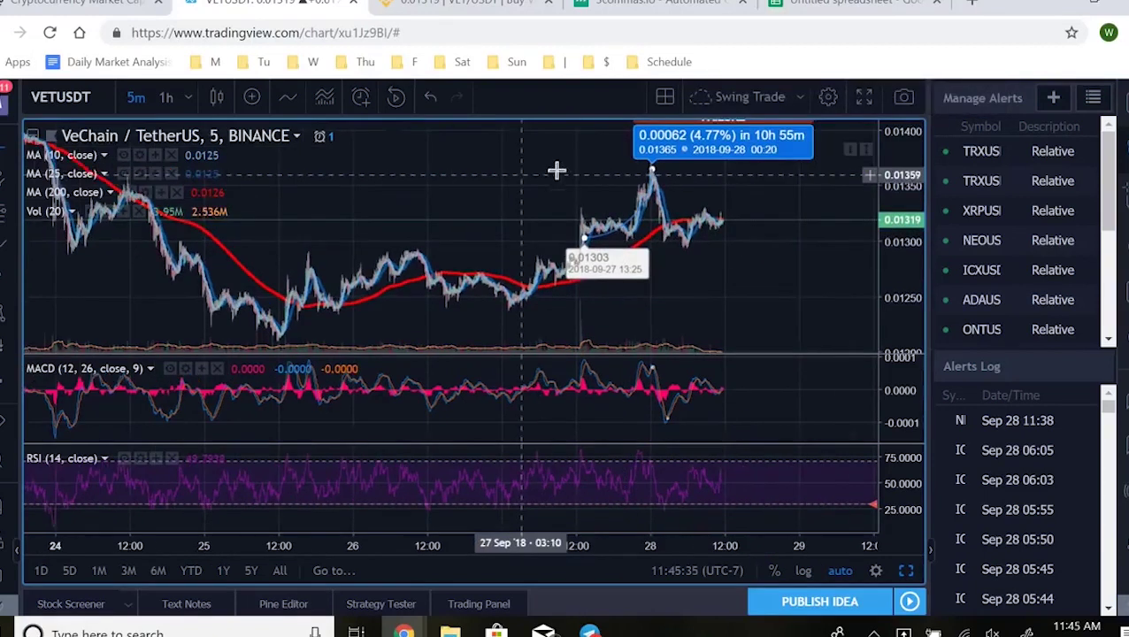
left_click(776, 152)
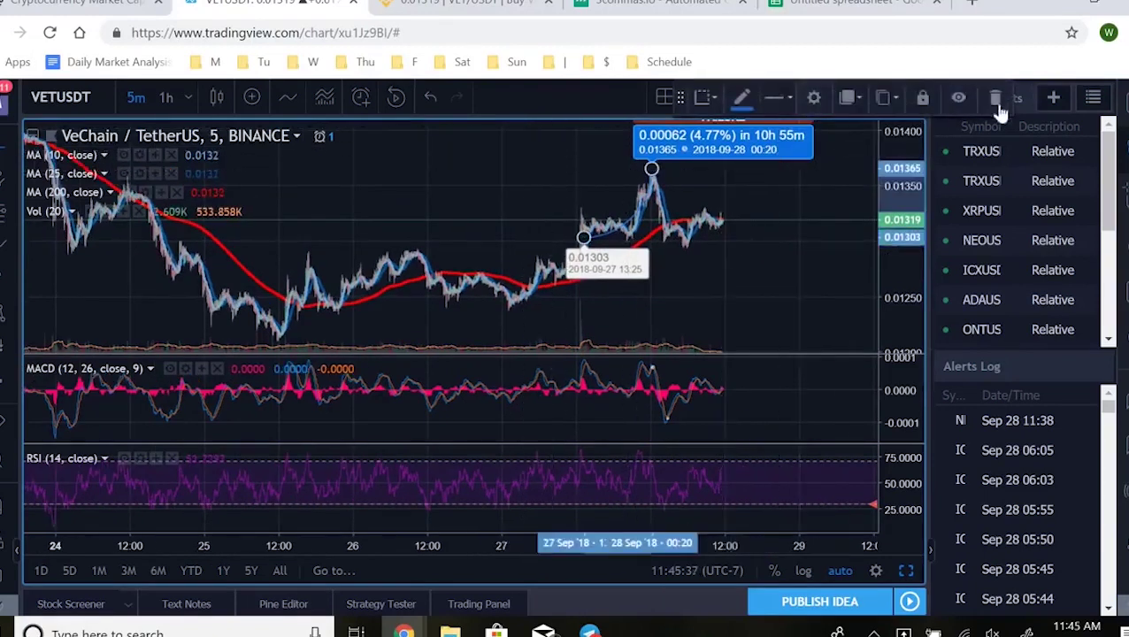
key("Delete")
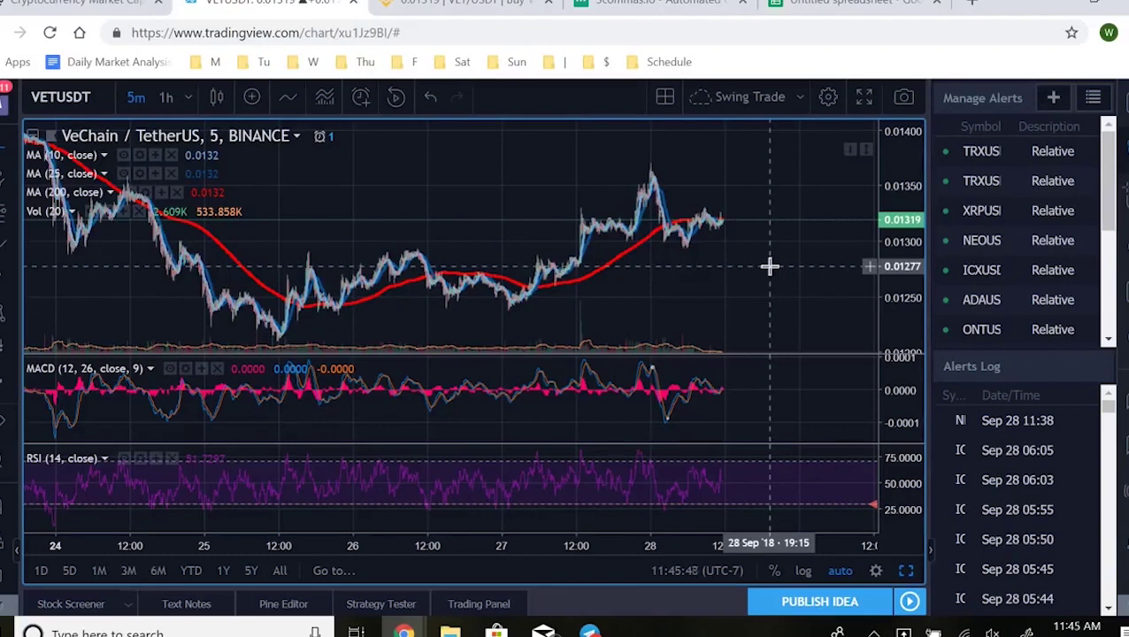
Check the cryptocurrency list on CoinMarketCap, and switch to Binance to examine the VET/USDT buy orders.
left_click(80, 3)
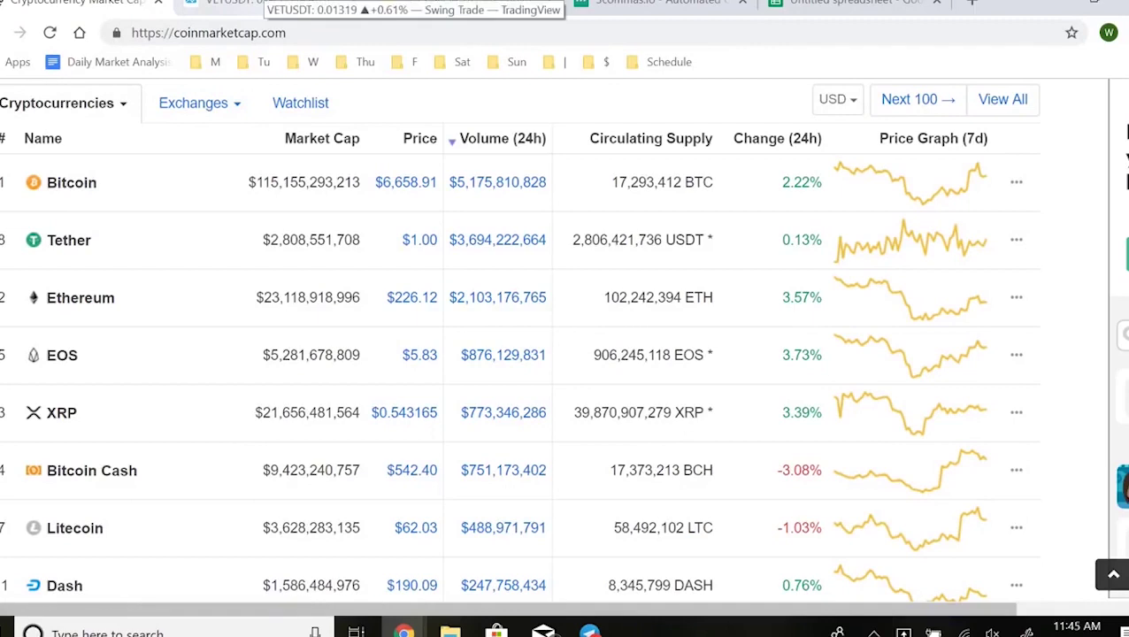
left_click(265, 5)
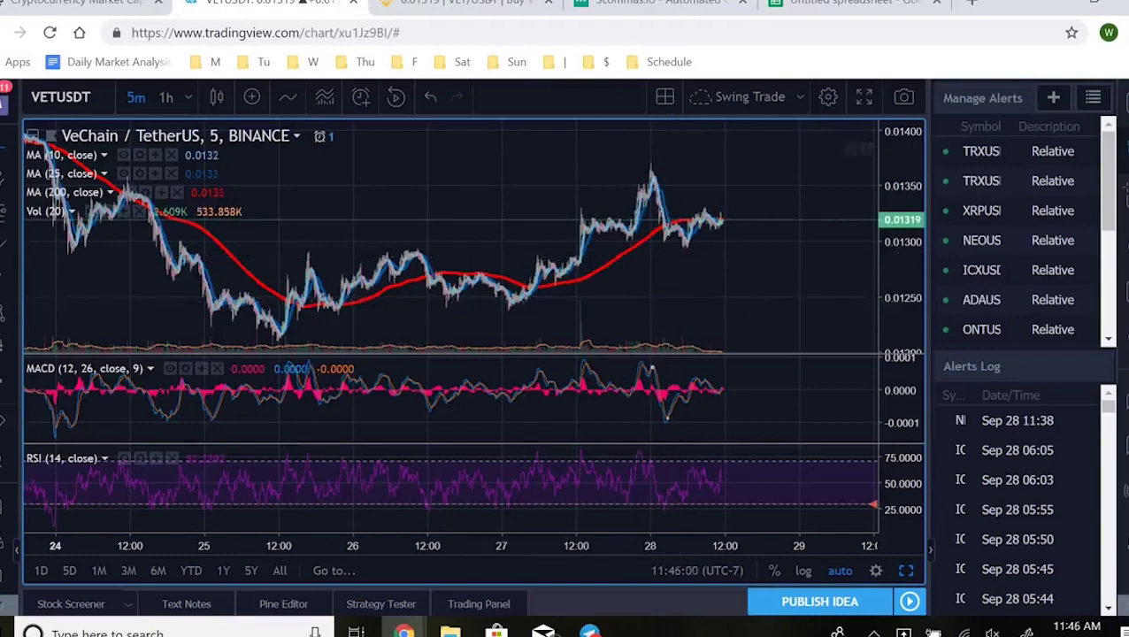
key("ctrl+Tab")
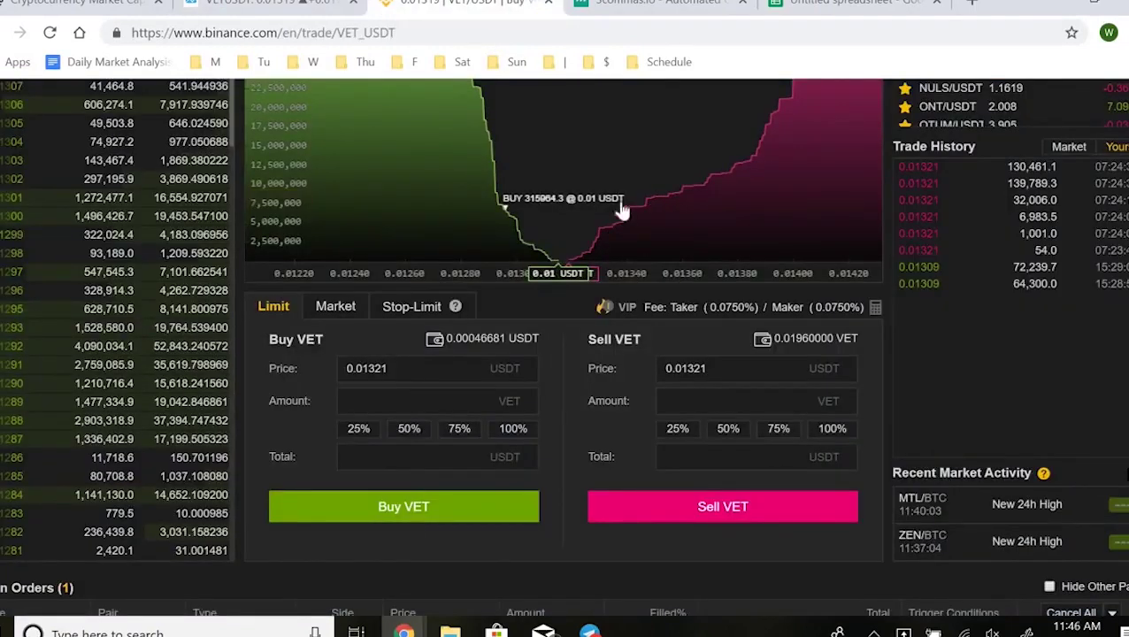
scroll(529, 536, "up", 2)
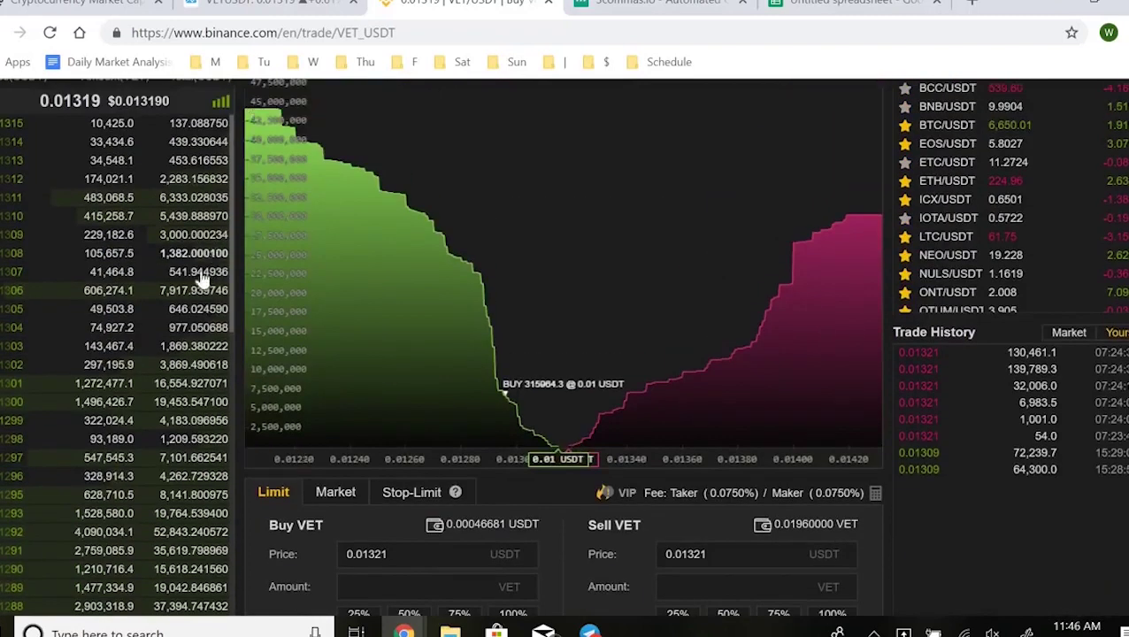
scroll(212, 403, "up", 2)
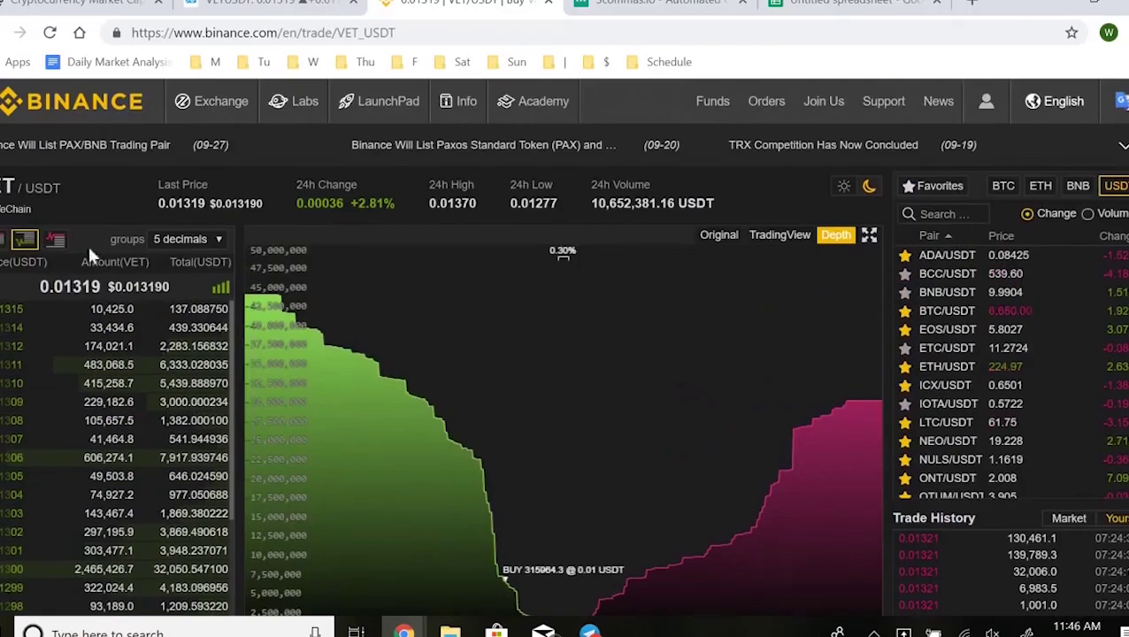
Show only the VET/USDT sell orders and examine the order book levels up to 0.01376.
left_click(55, 239)
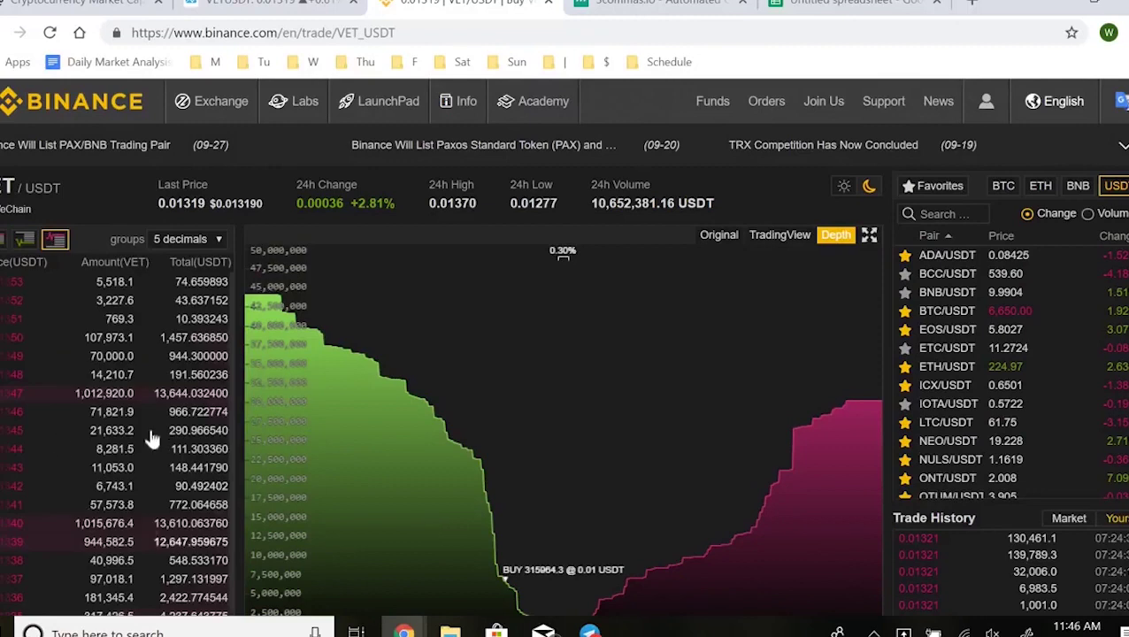
scroll(158, 434, "down", 4)
scroll(168, 443, "up", 2)
scroll(174, 449, "up", 3)
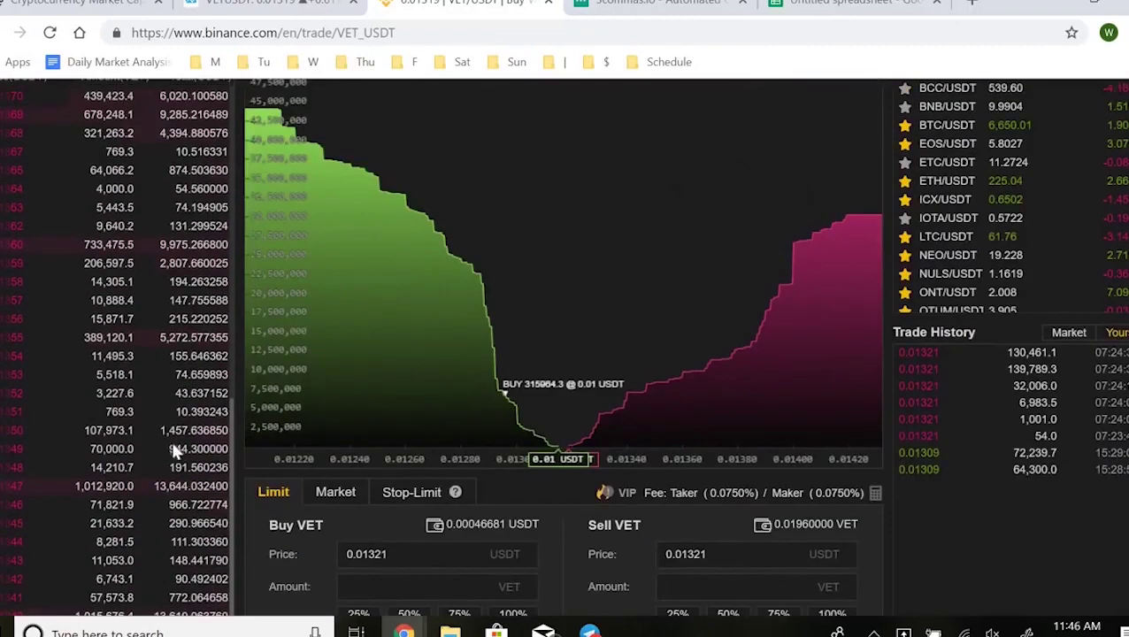
scroll(271, 567, "up", 2)
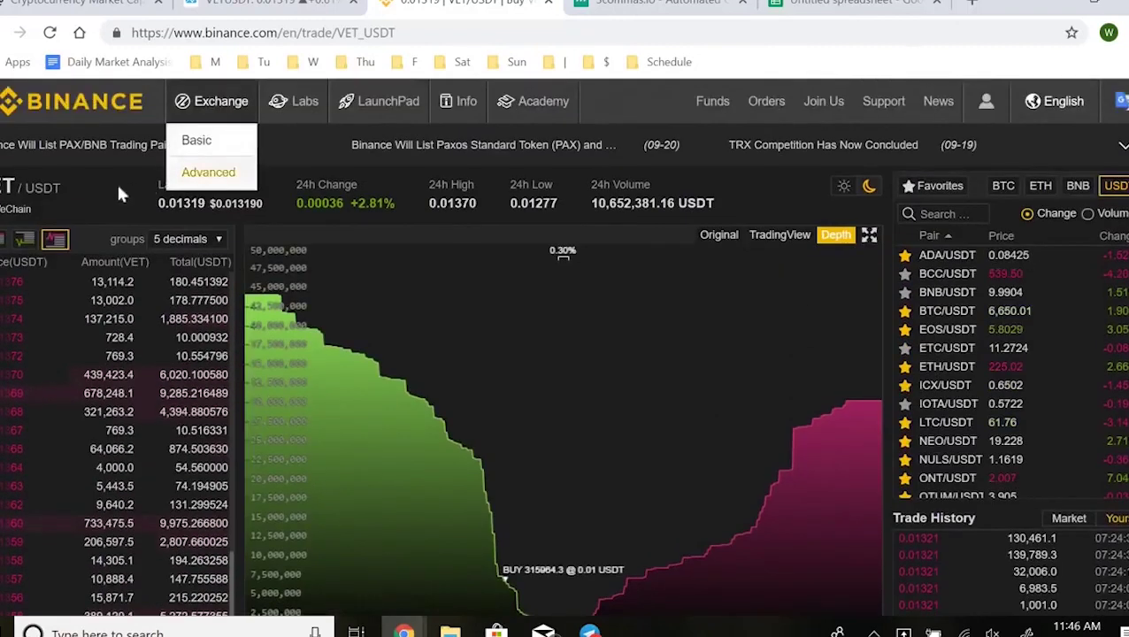